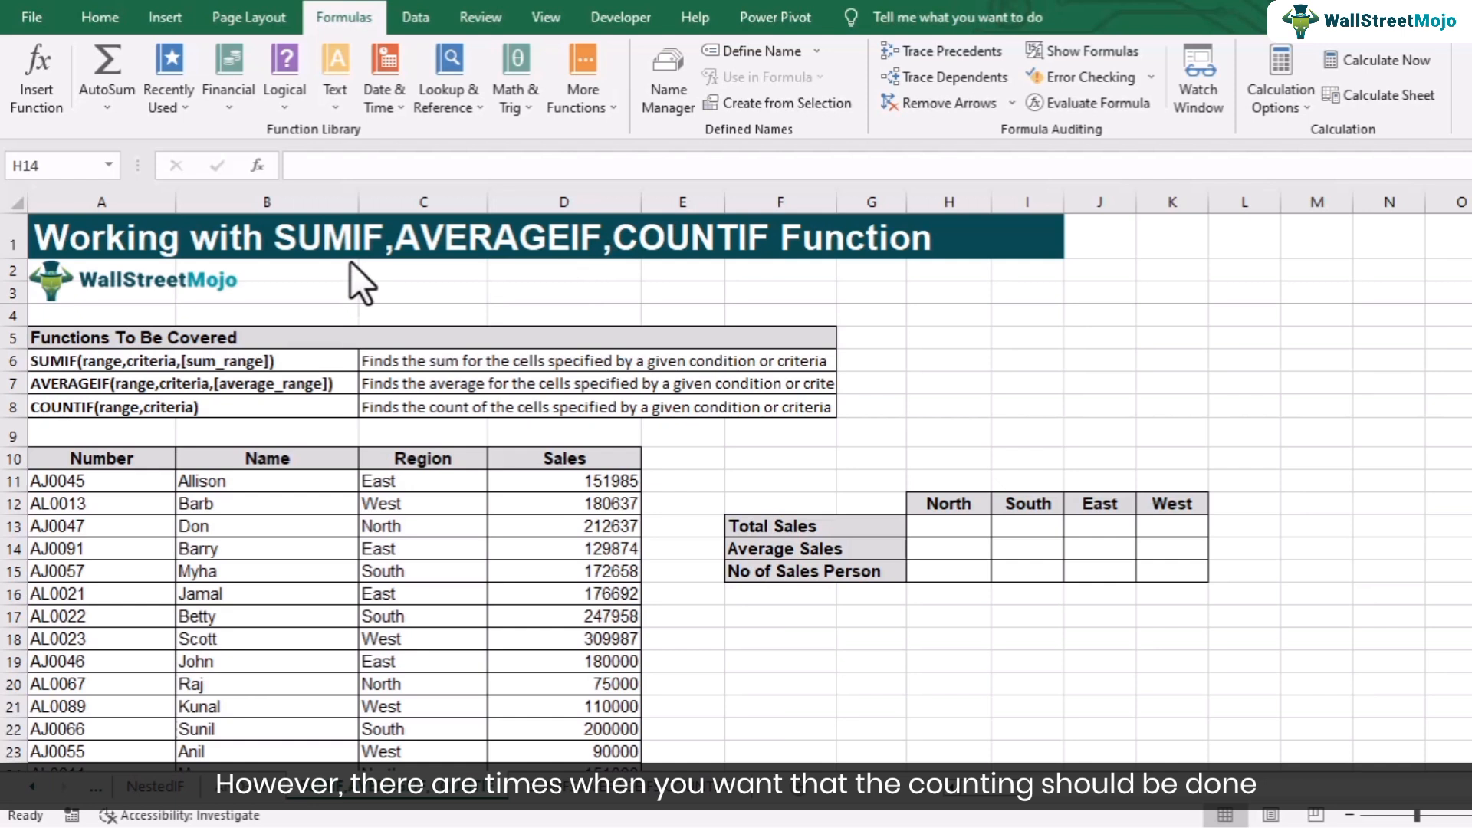
Step: Examine the SUMIF, AVERAGEIF and COUNTIF syntax descriptions and the sales records listed by region beneath them
click(181, 383)
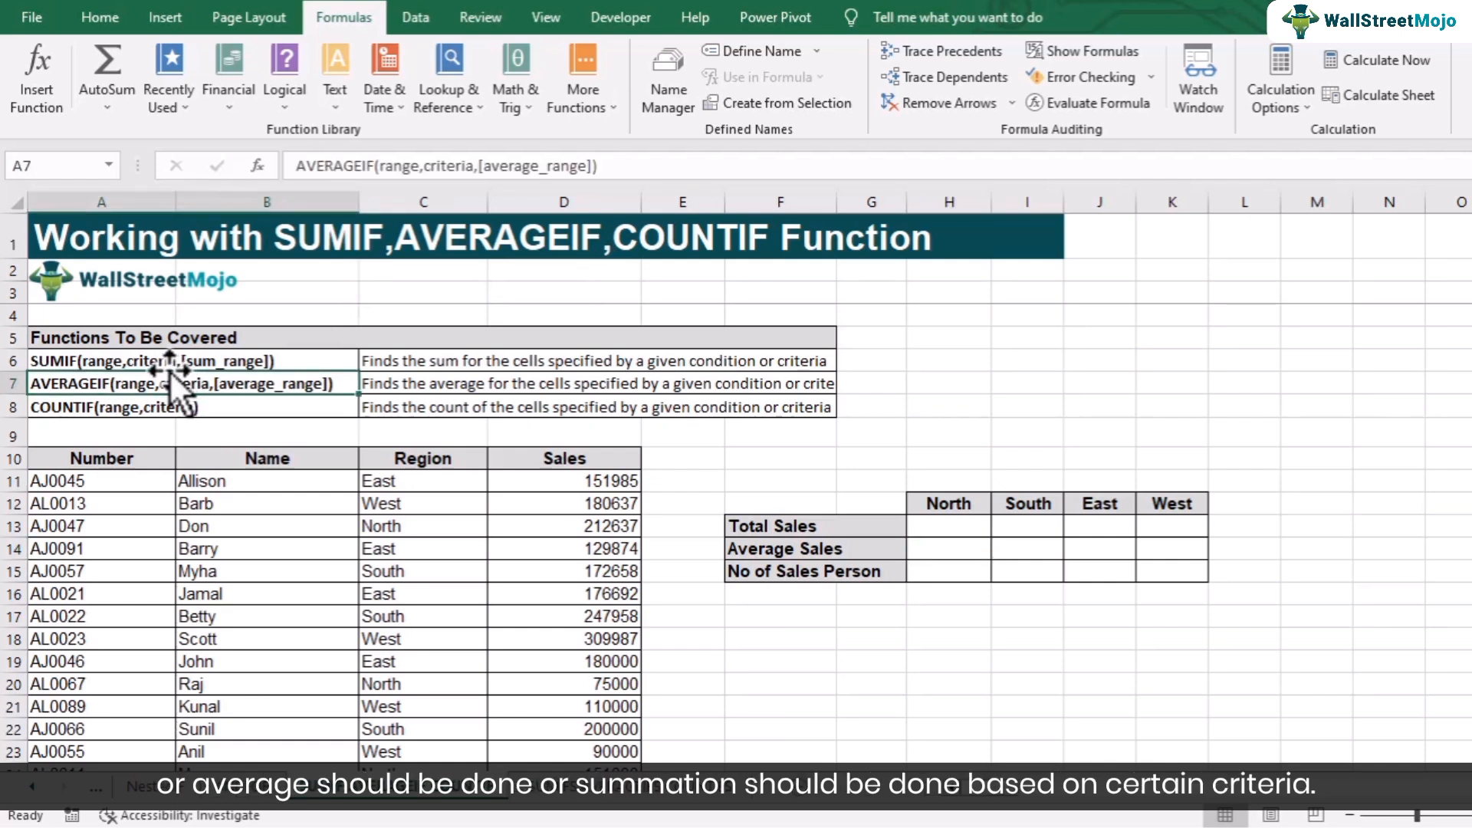
click(168, 360)
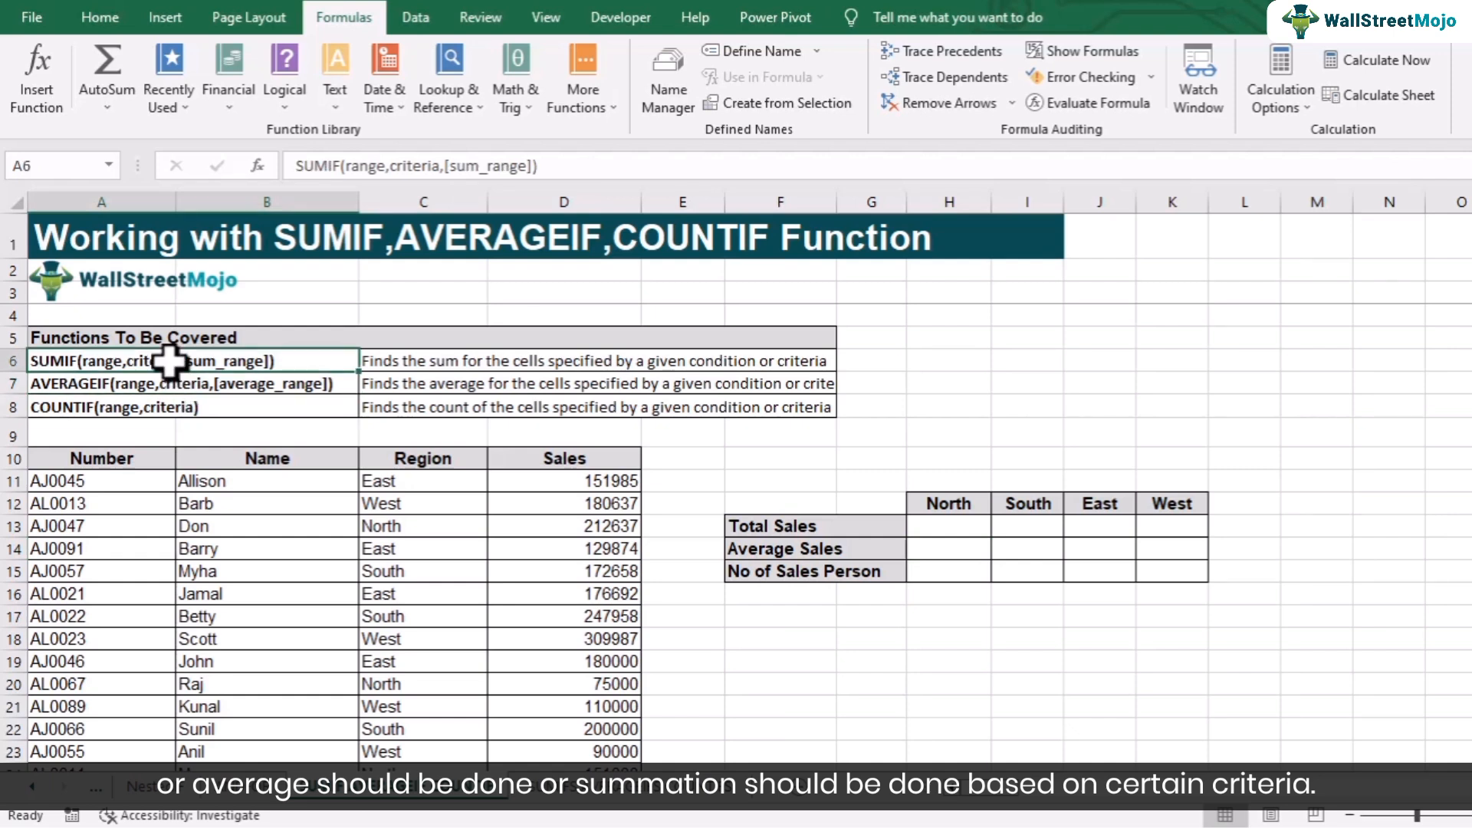
scroll(558, 502, down, 1)
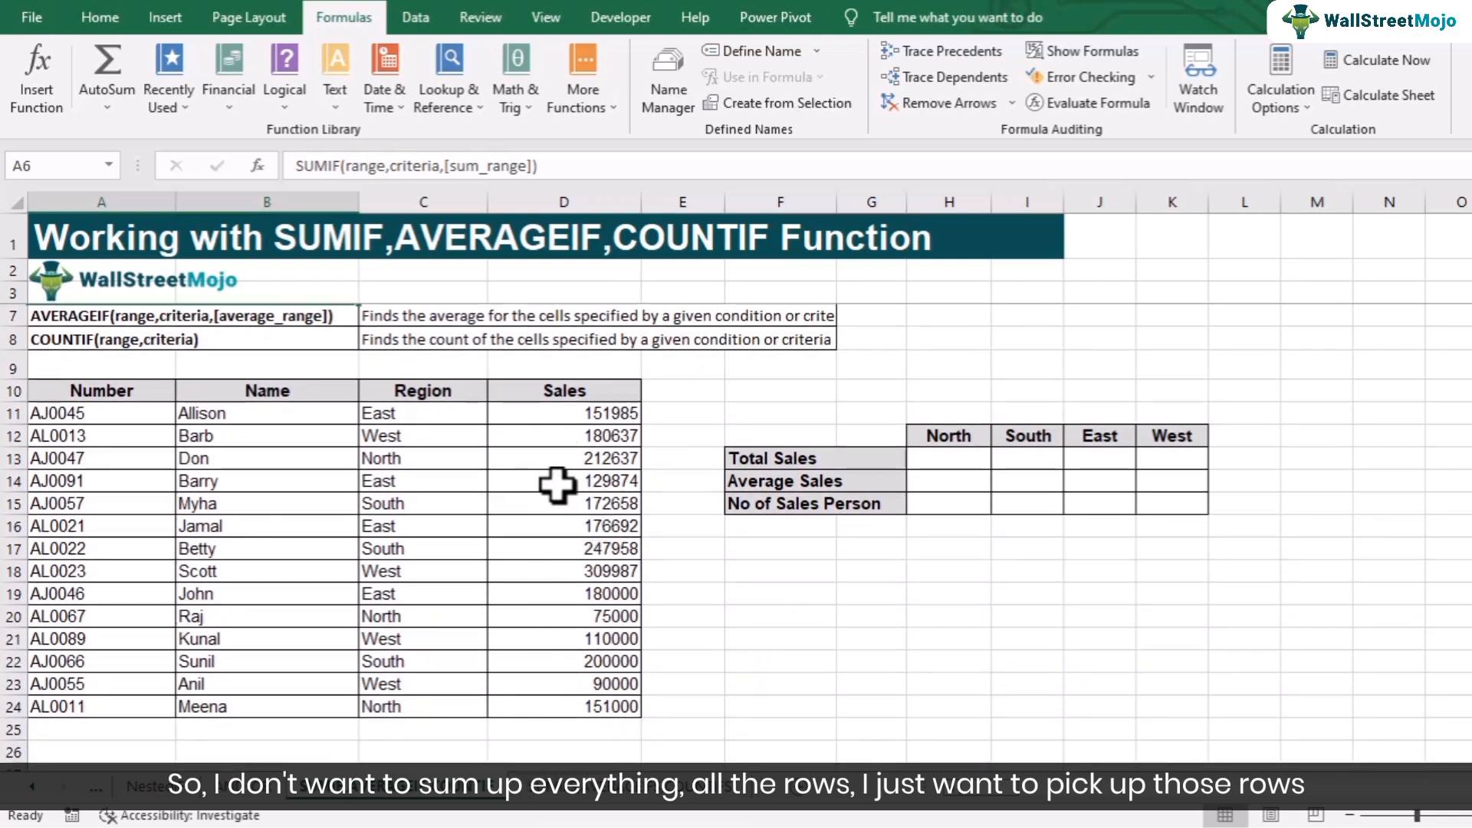
scroll(430, 530, up, 1)
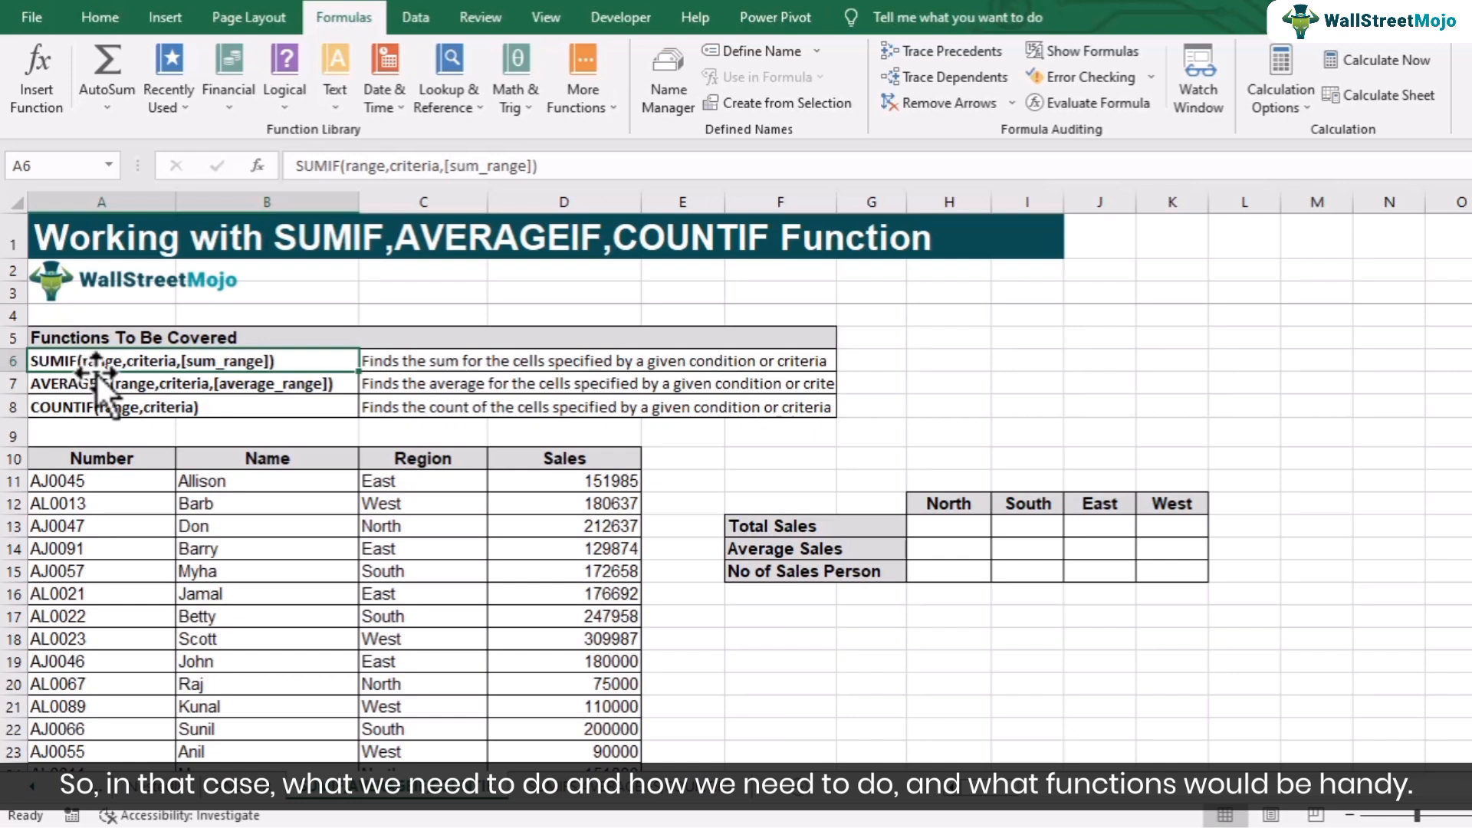
click(66, 389)
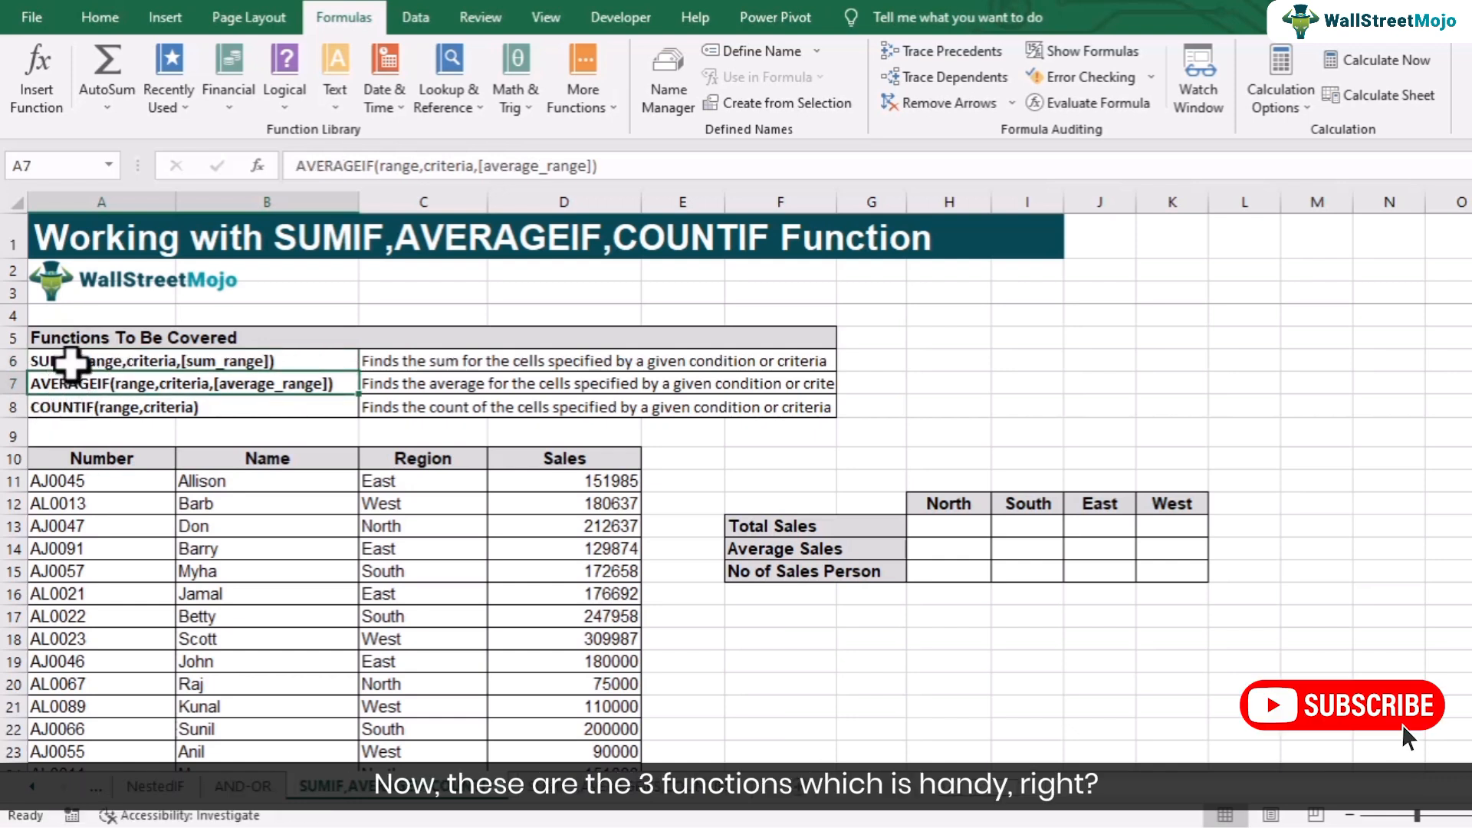
click(73, 364)
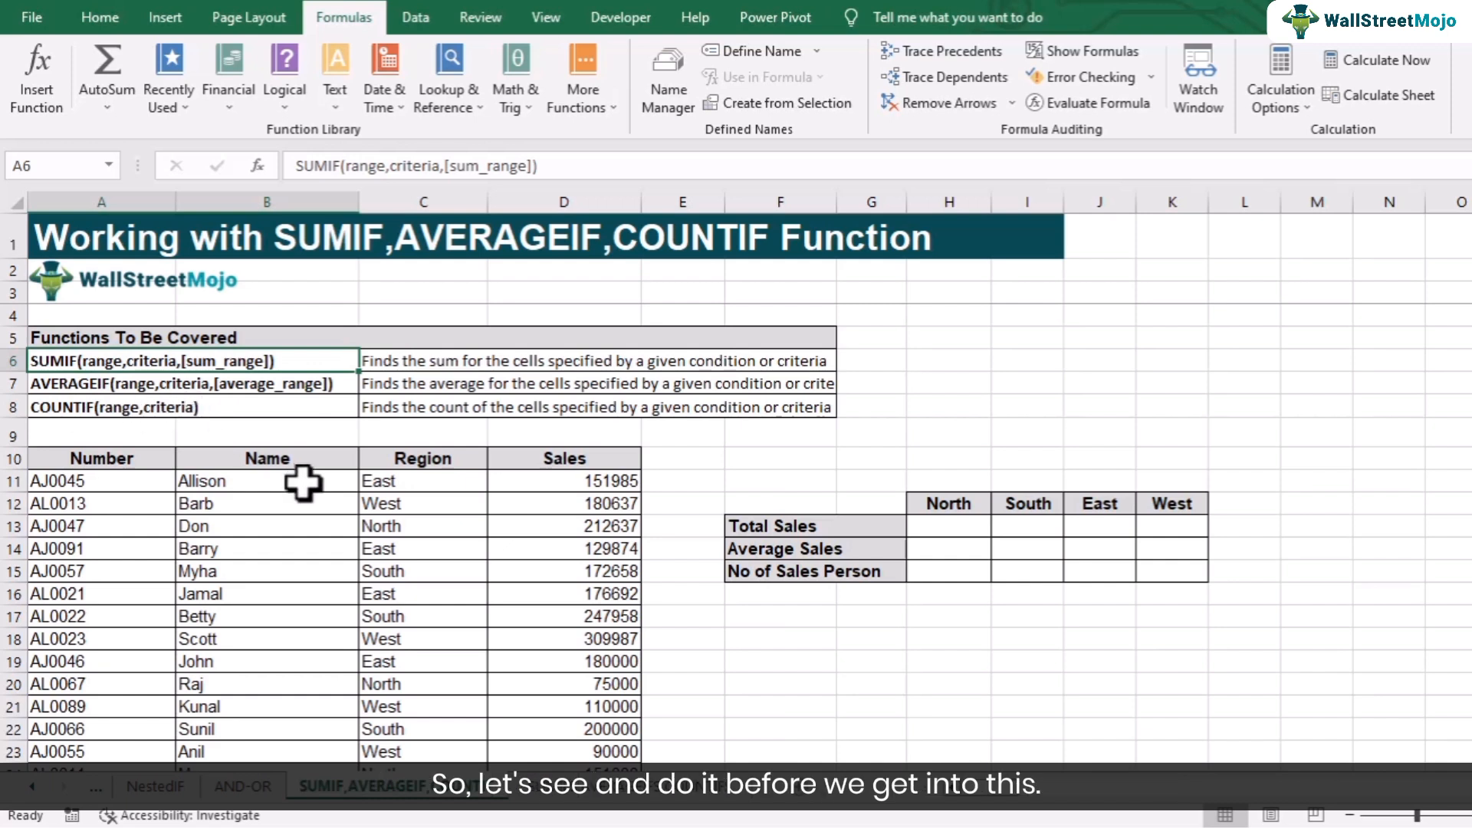
click(312, 521)
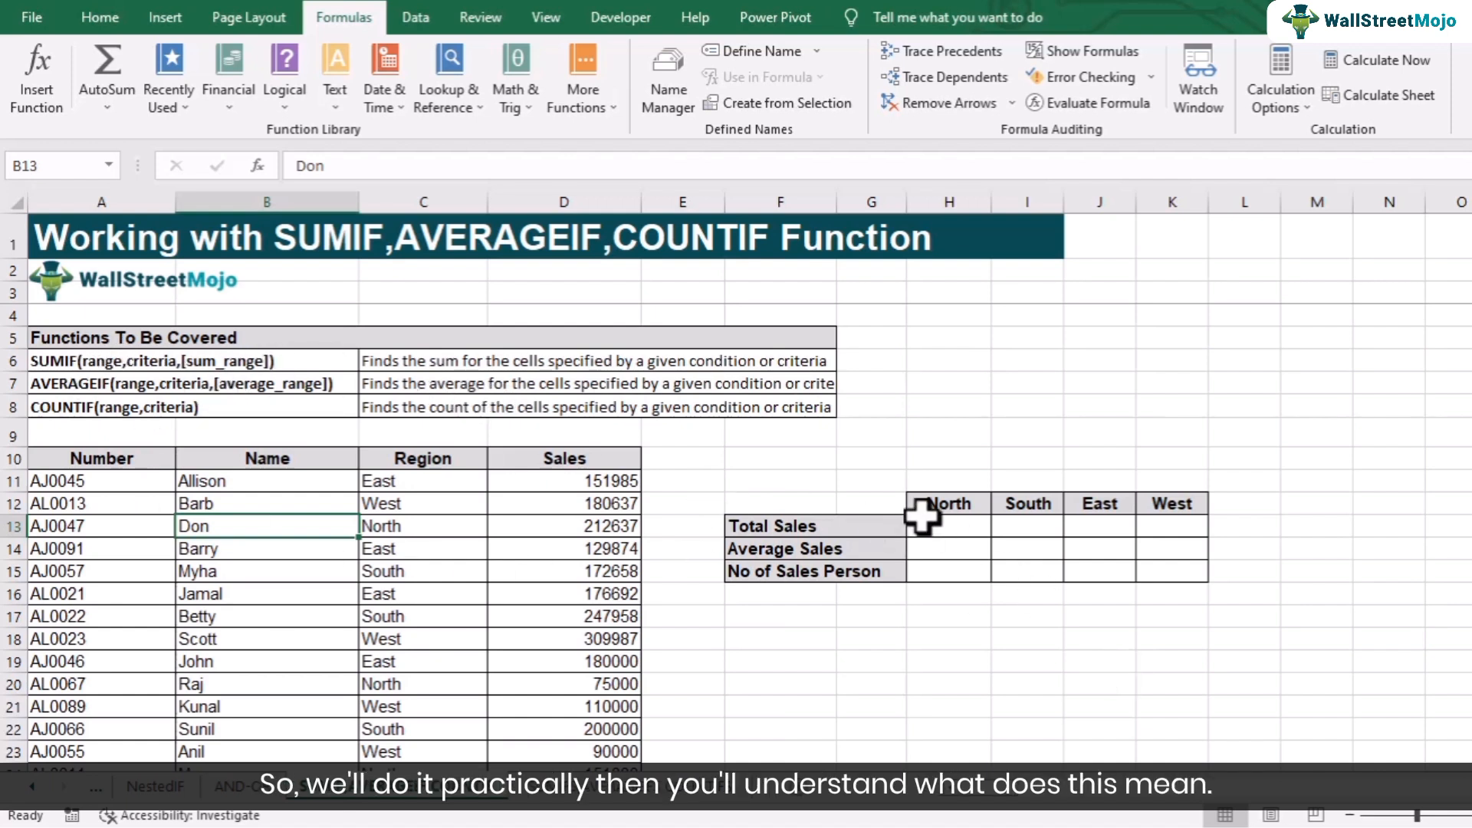
Step: Search the function library for SUMIF and insert that function in cell H13, the North total sales
scroll(940, 509, down, 1)
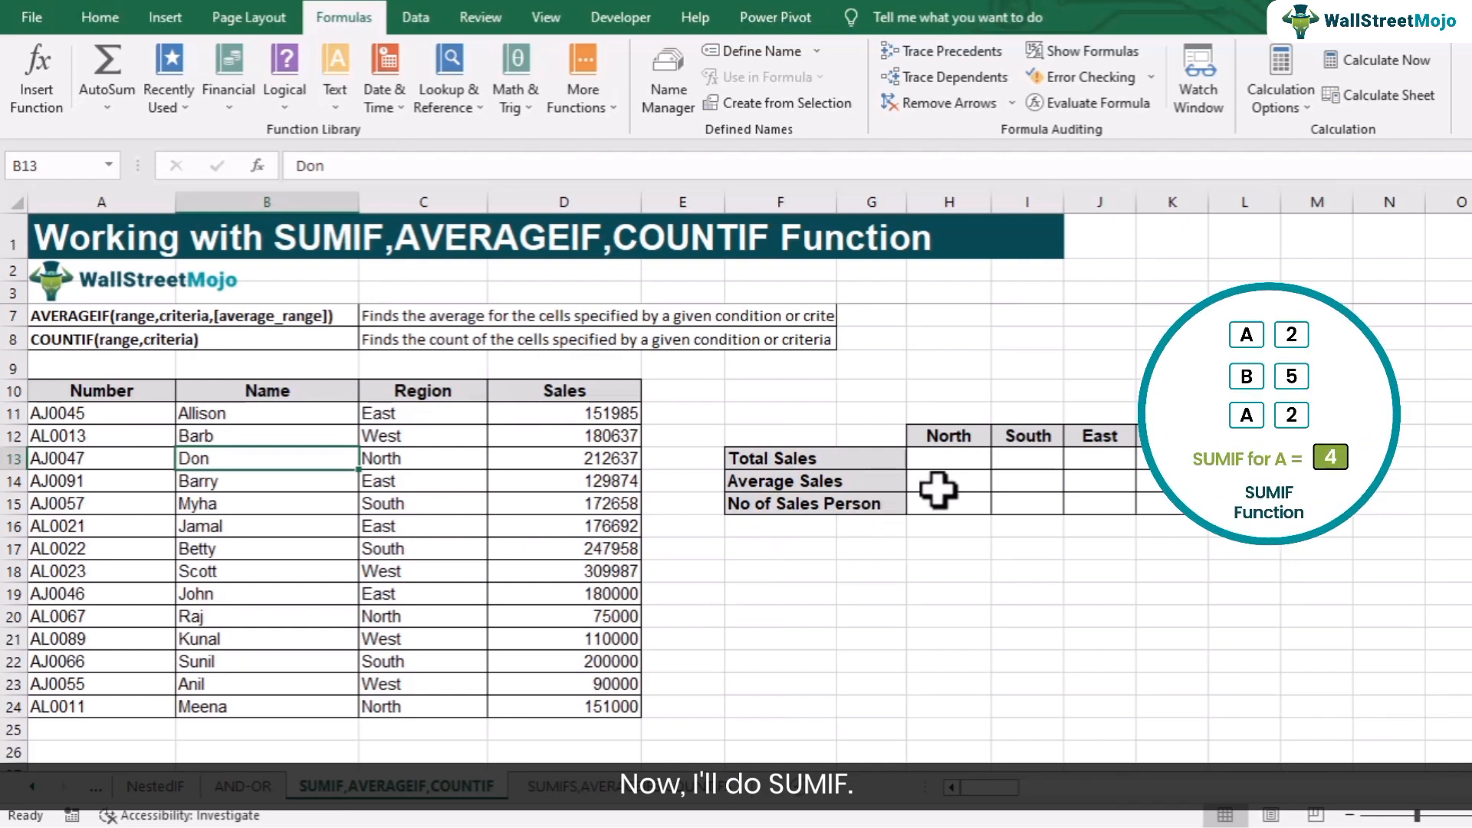
click(942, 460)
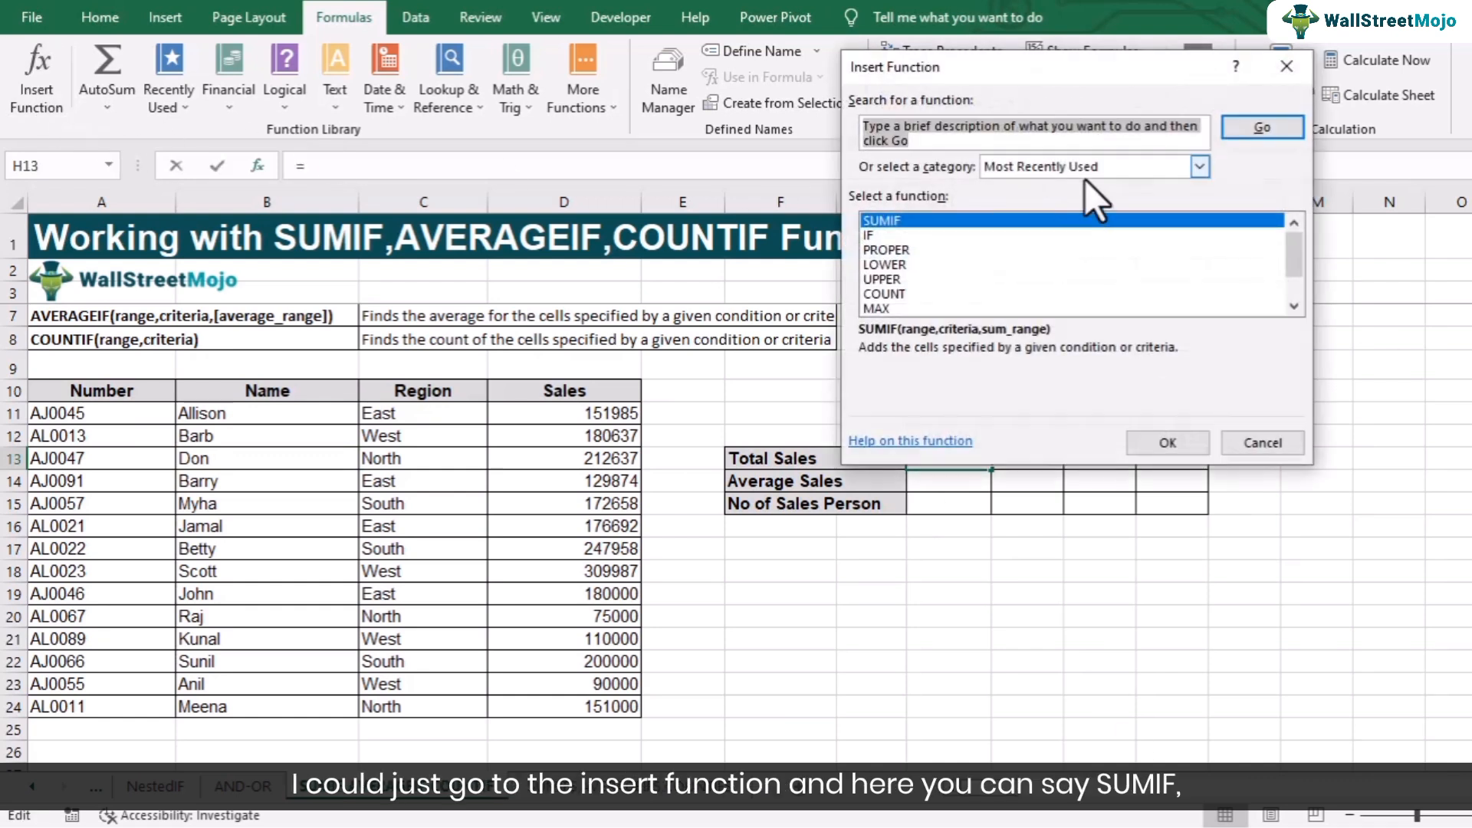
click(1201, 168)
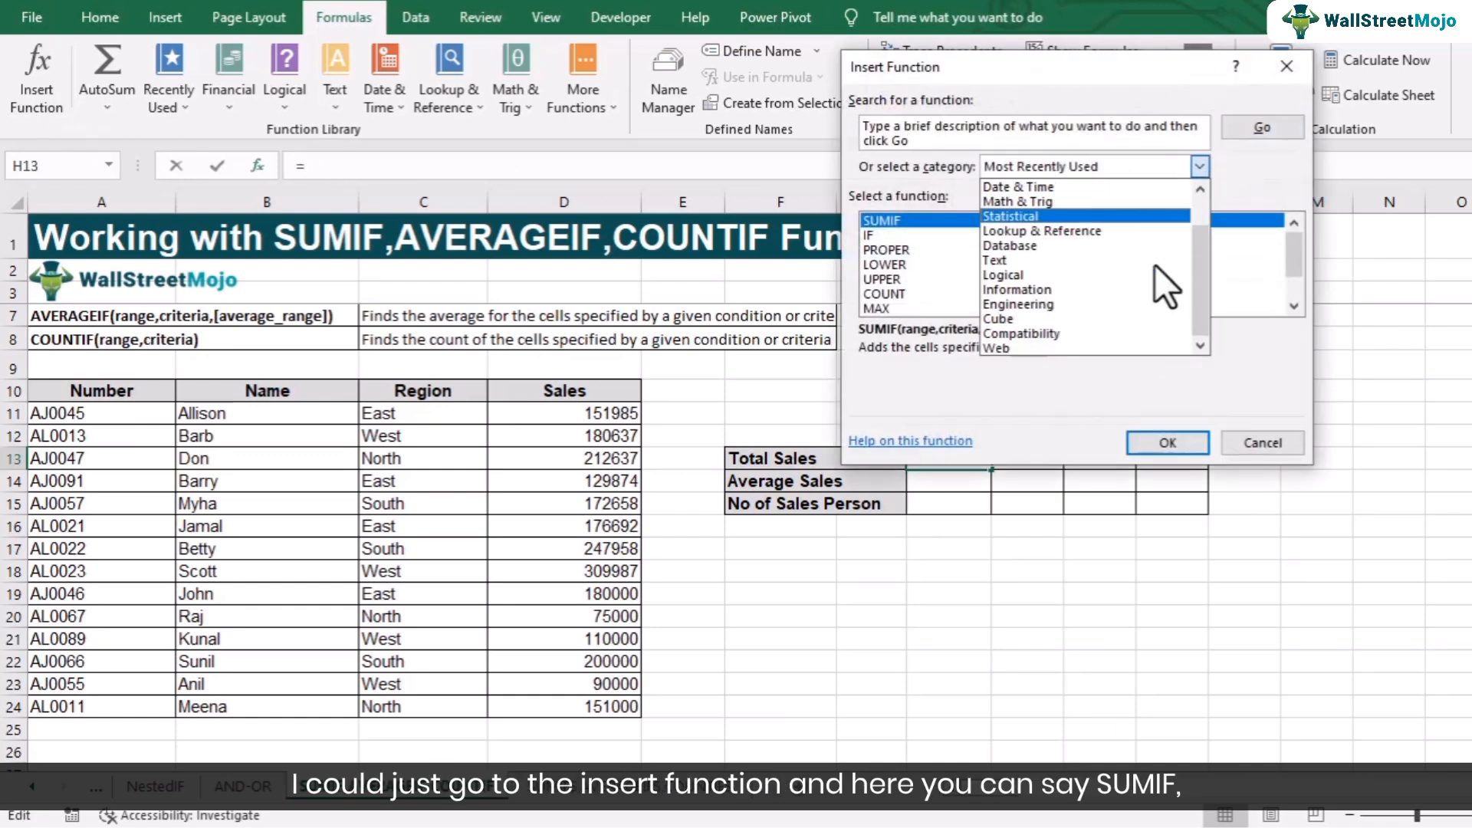
click(937, 279)
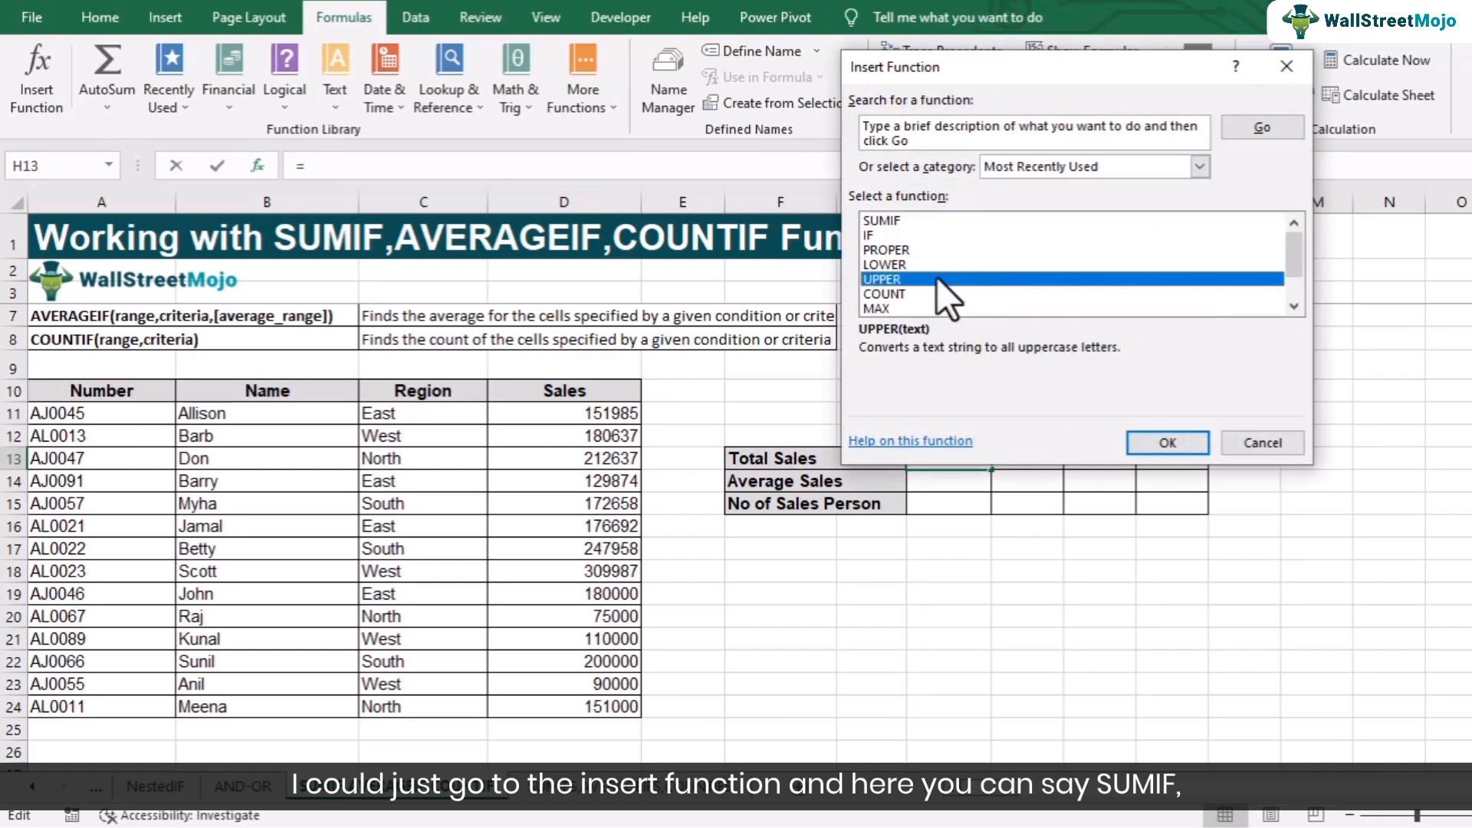
click(876, 220)
click(882, 129)
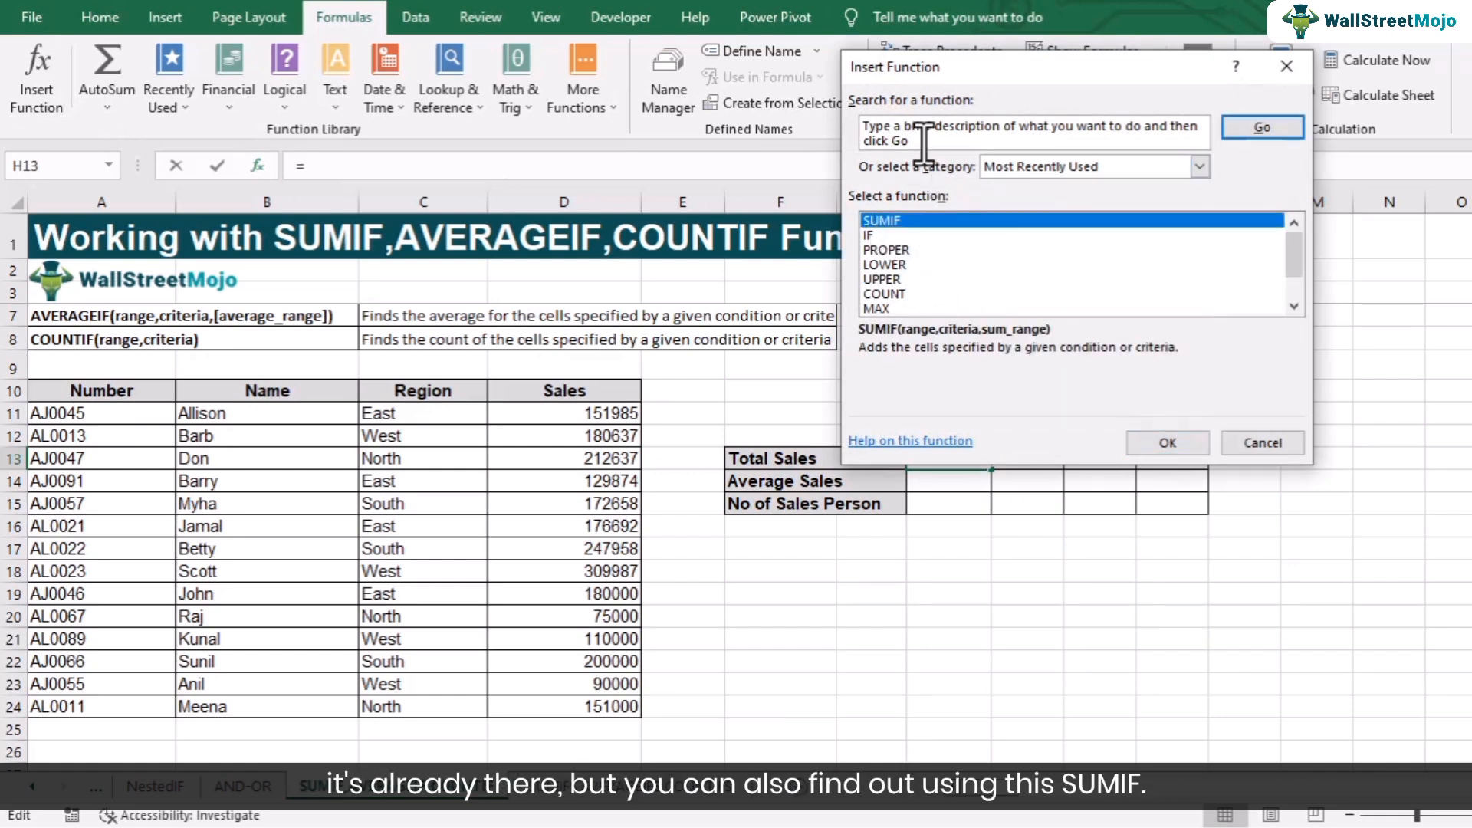
text(SUMIF)
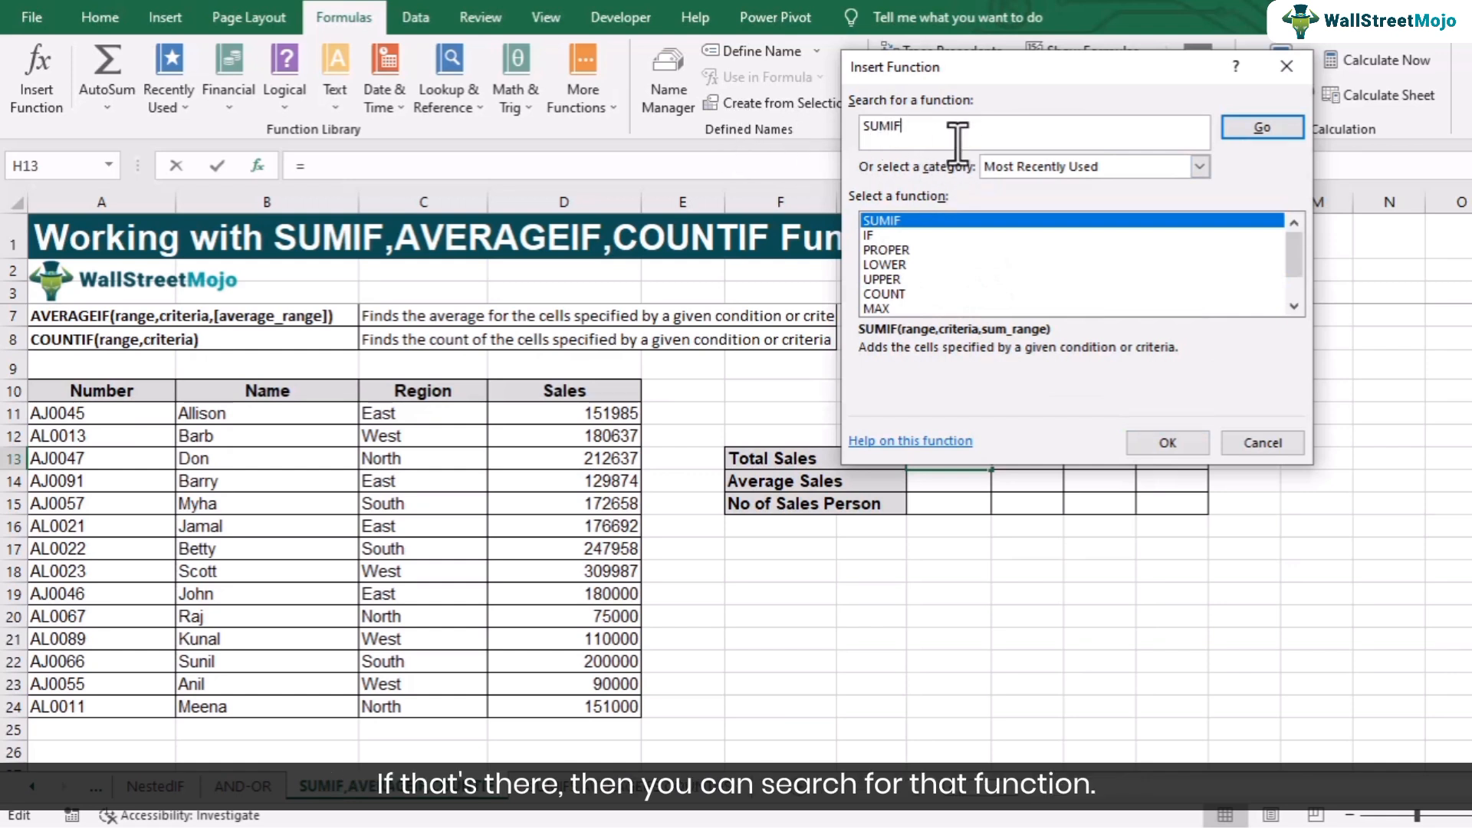
click(1275, 125)
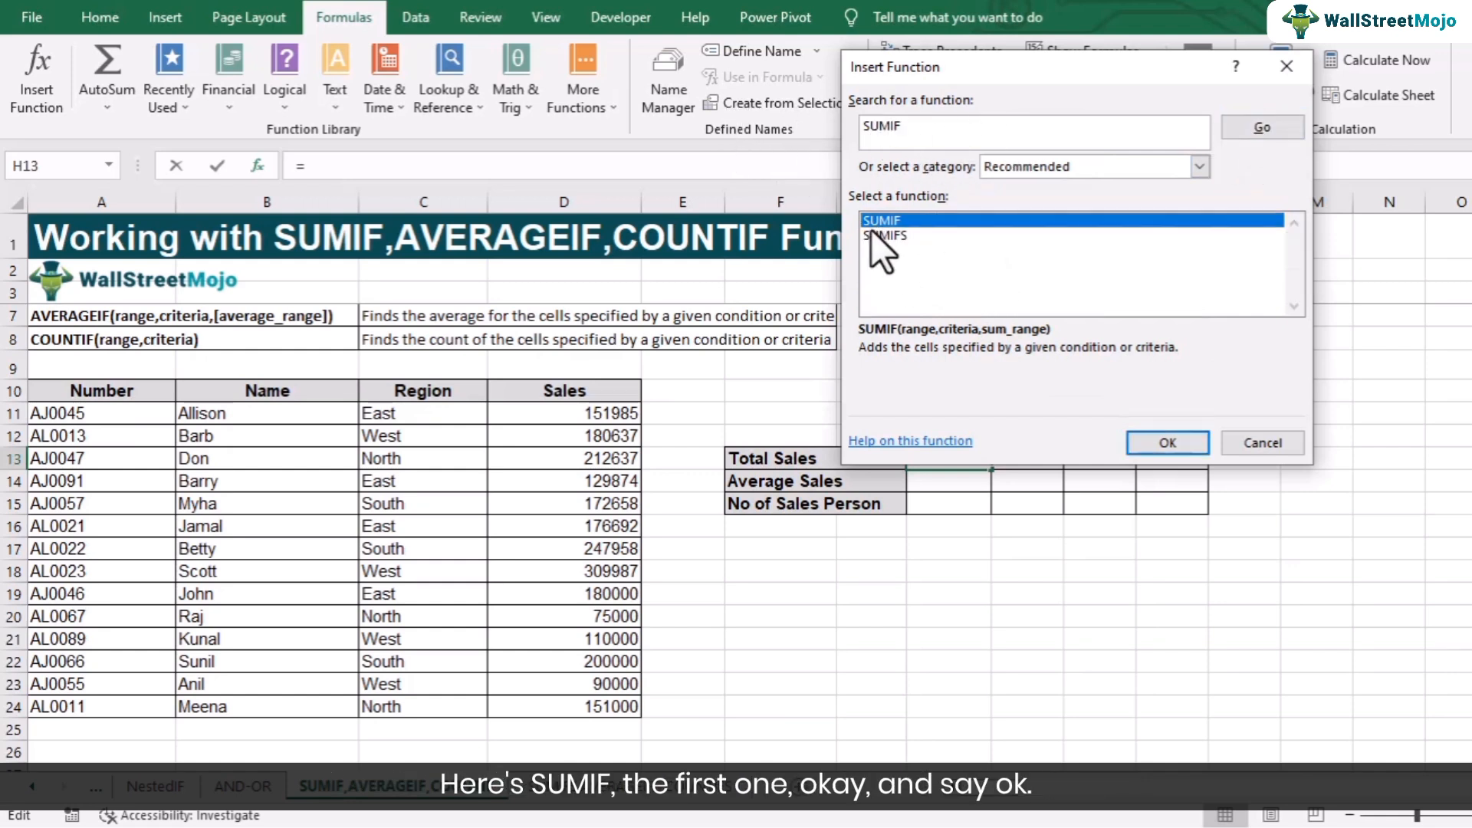
click(1166, 443)
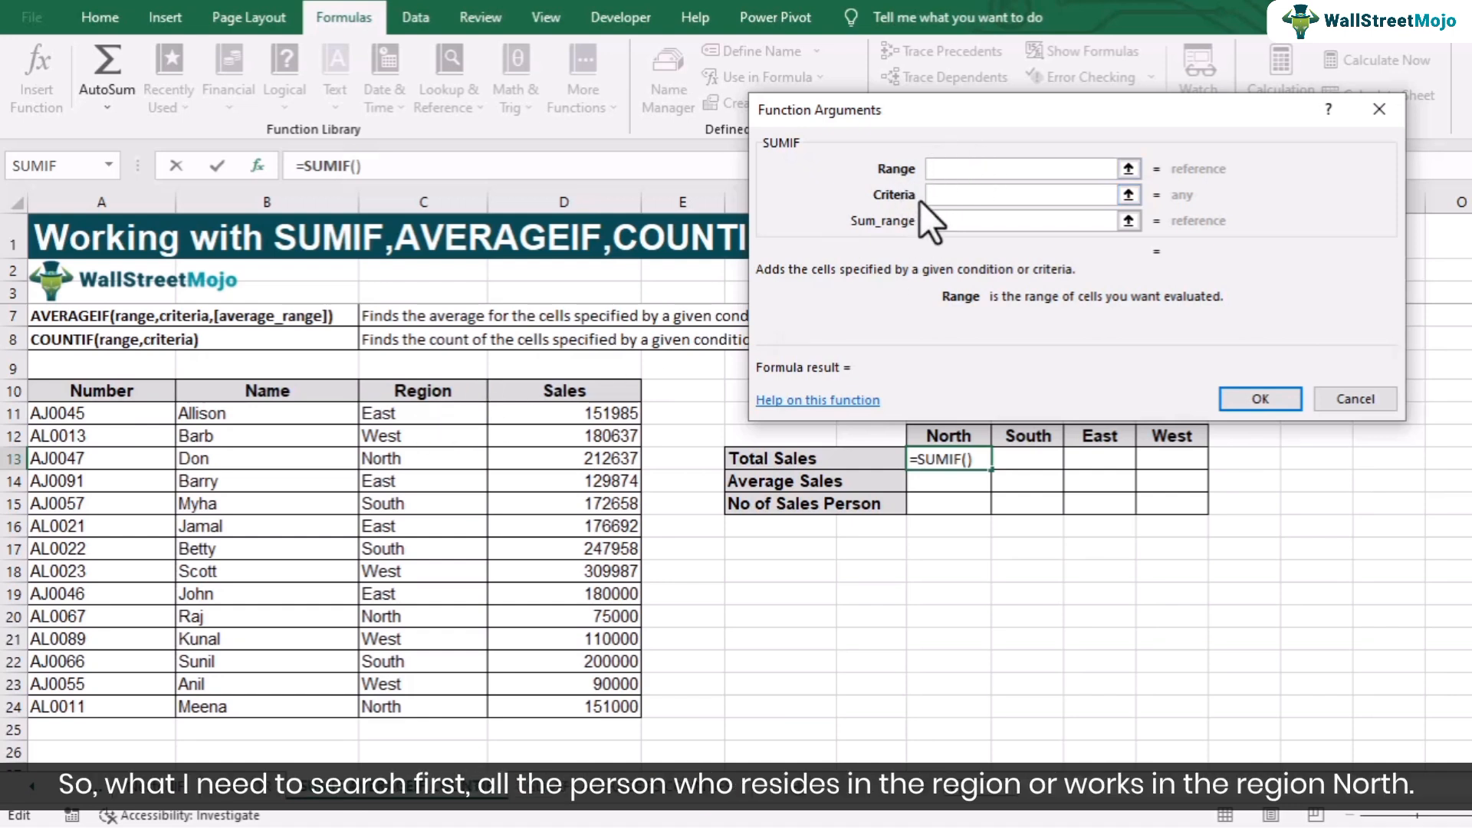
Step: Complete the SUMIF arguments in H13 with range C11:C24, criteria H12 and sum range D11:D24
drag(909, 109, 768, 72)
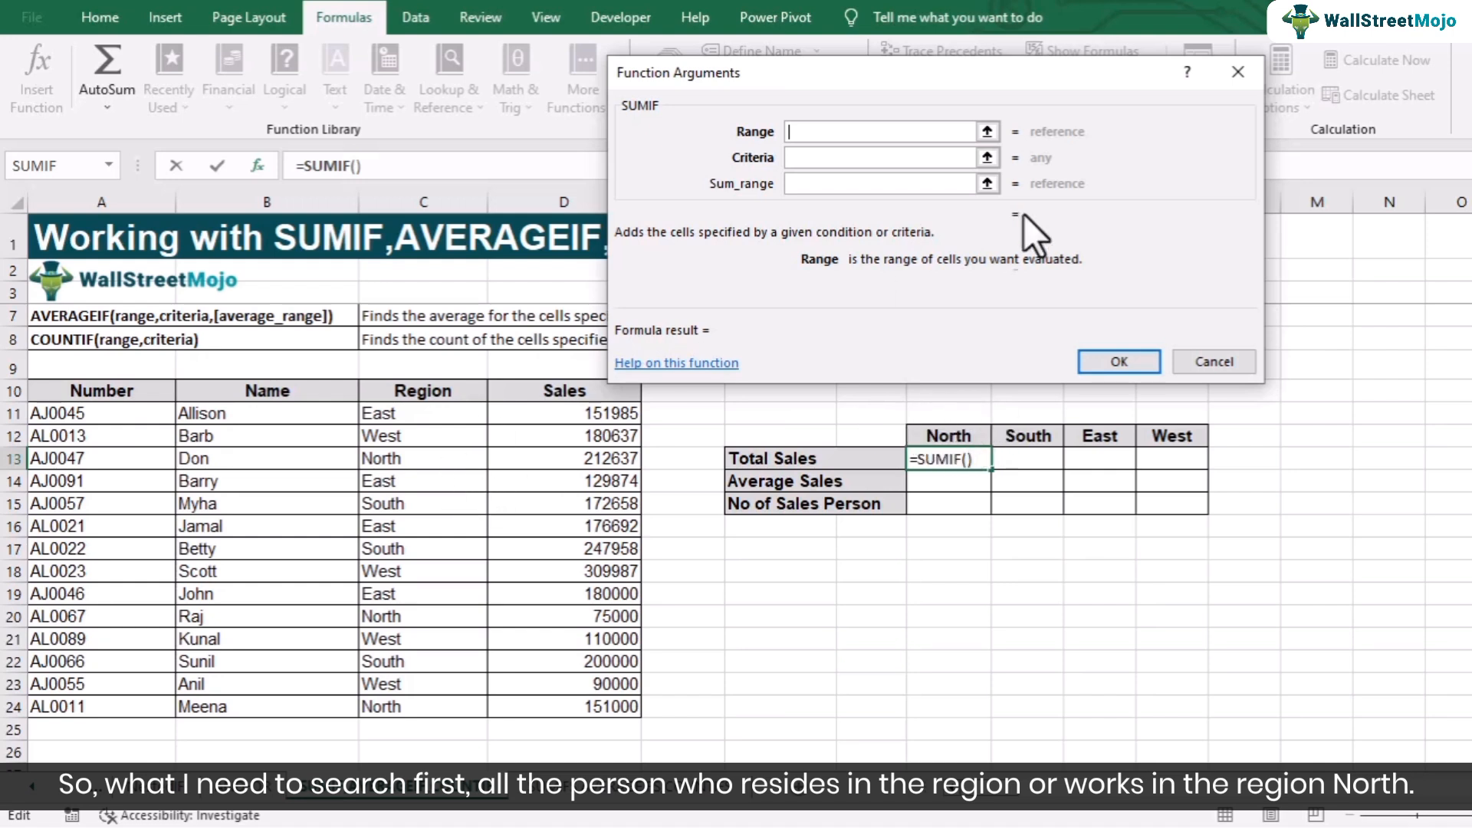
drag(429, 414, 454, 699)
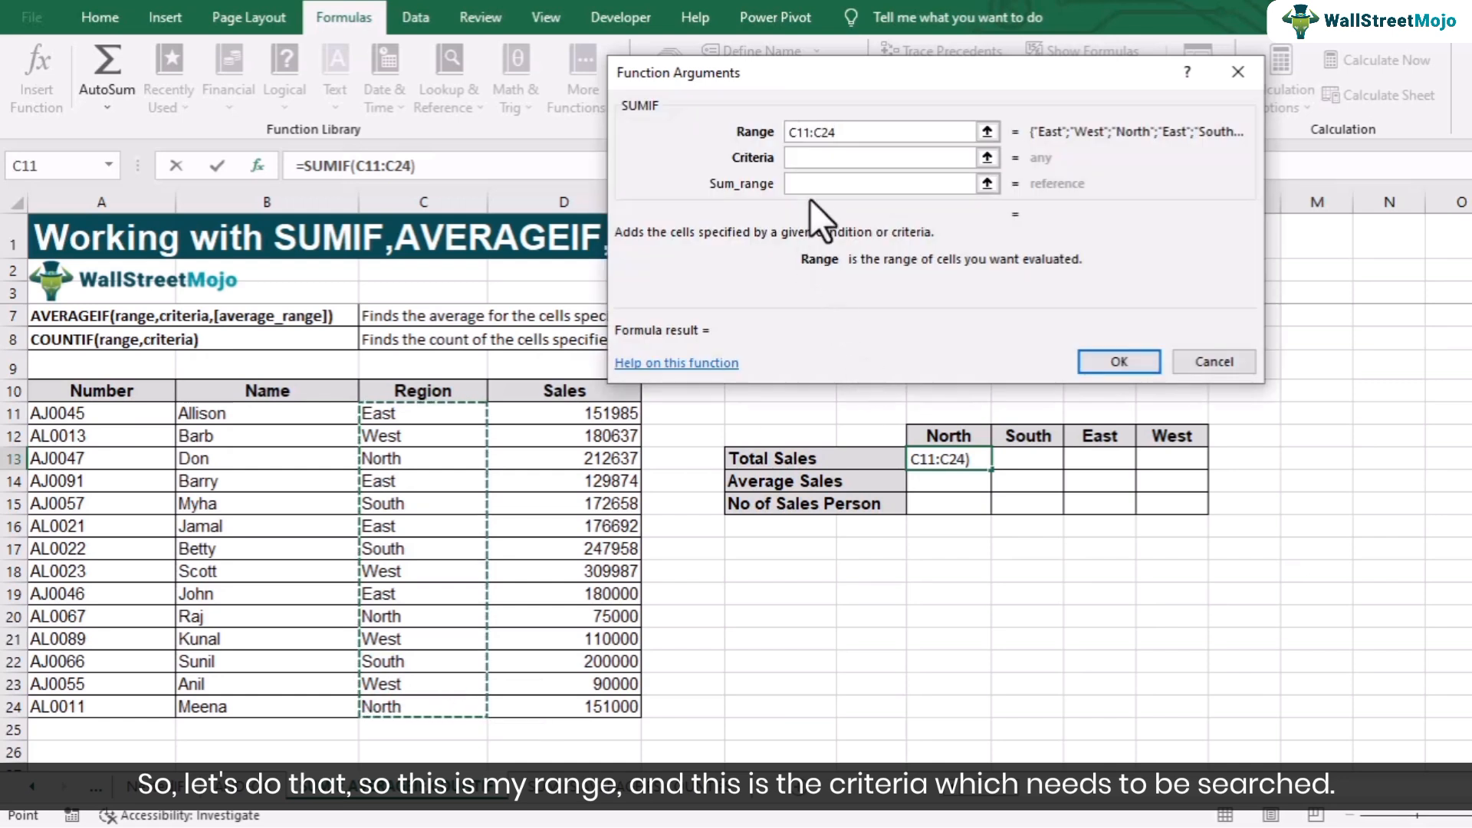
click(827, 158)
click(949, 435)
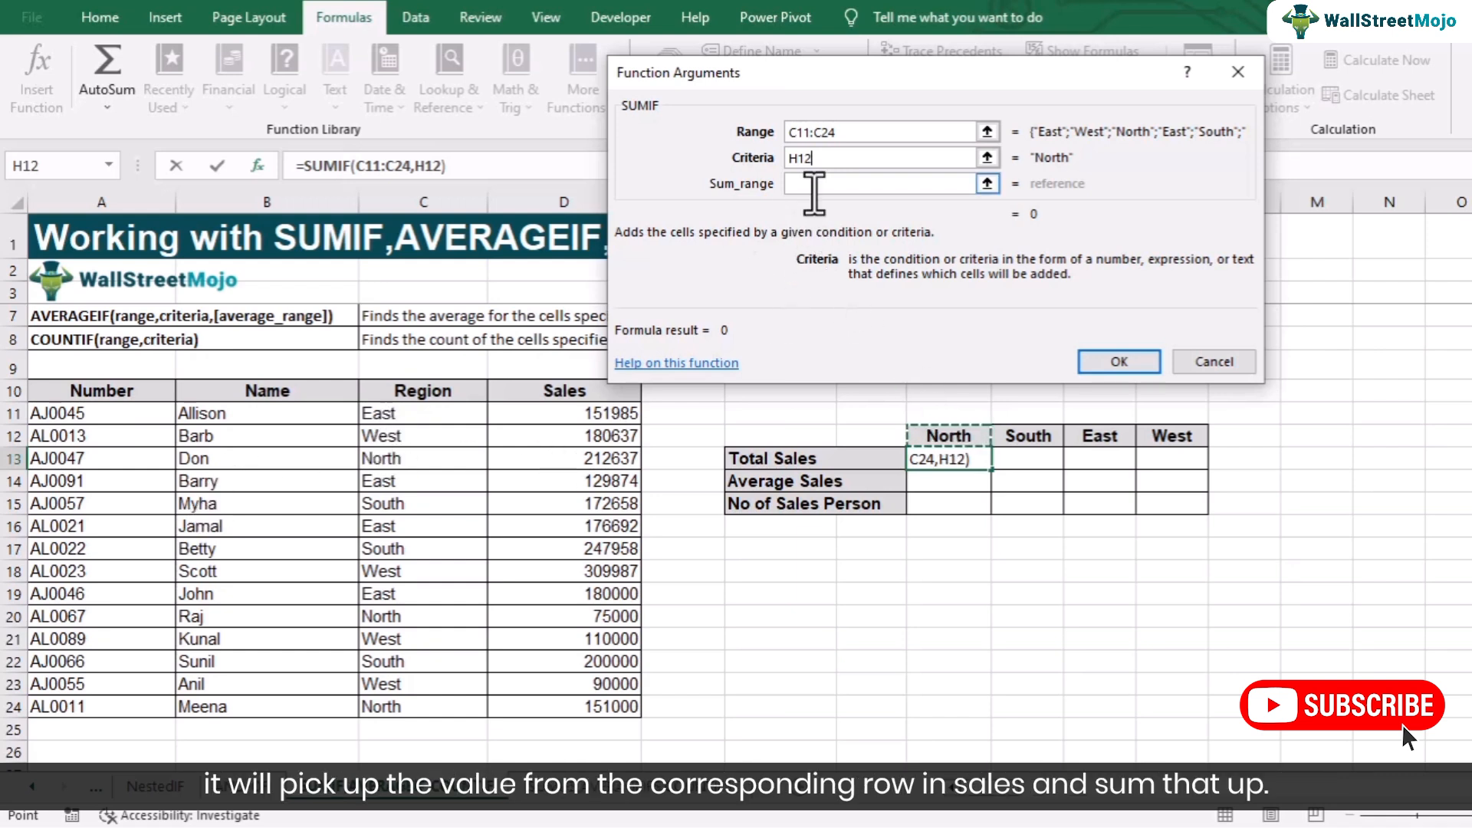
click(809, 185)
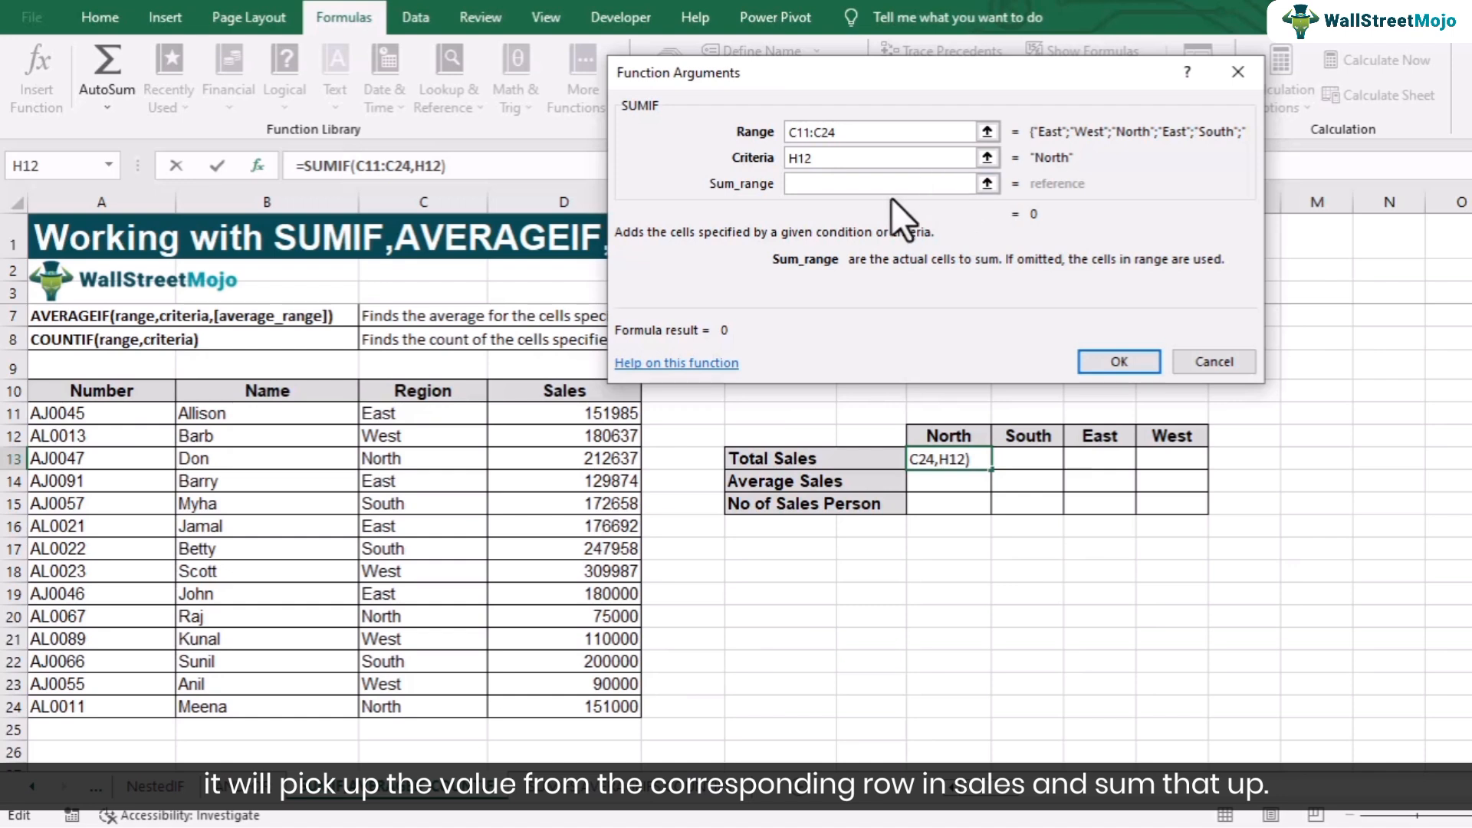
drag(579, 414, 560, 704)
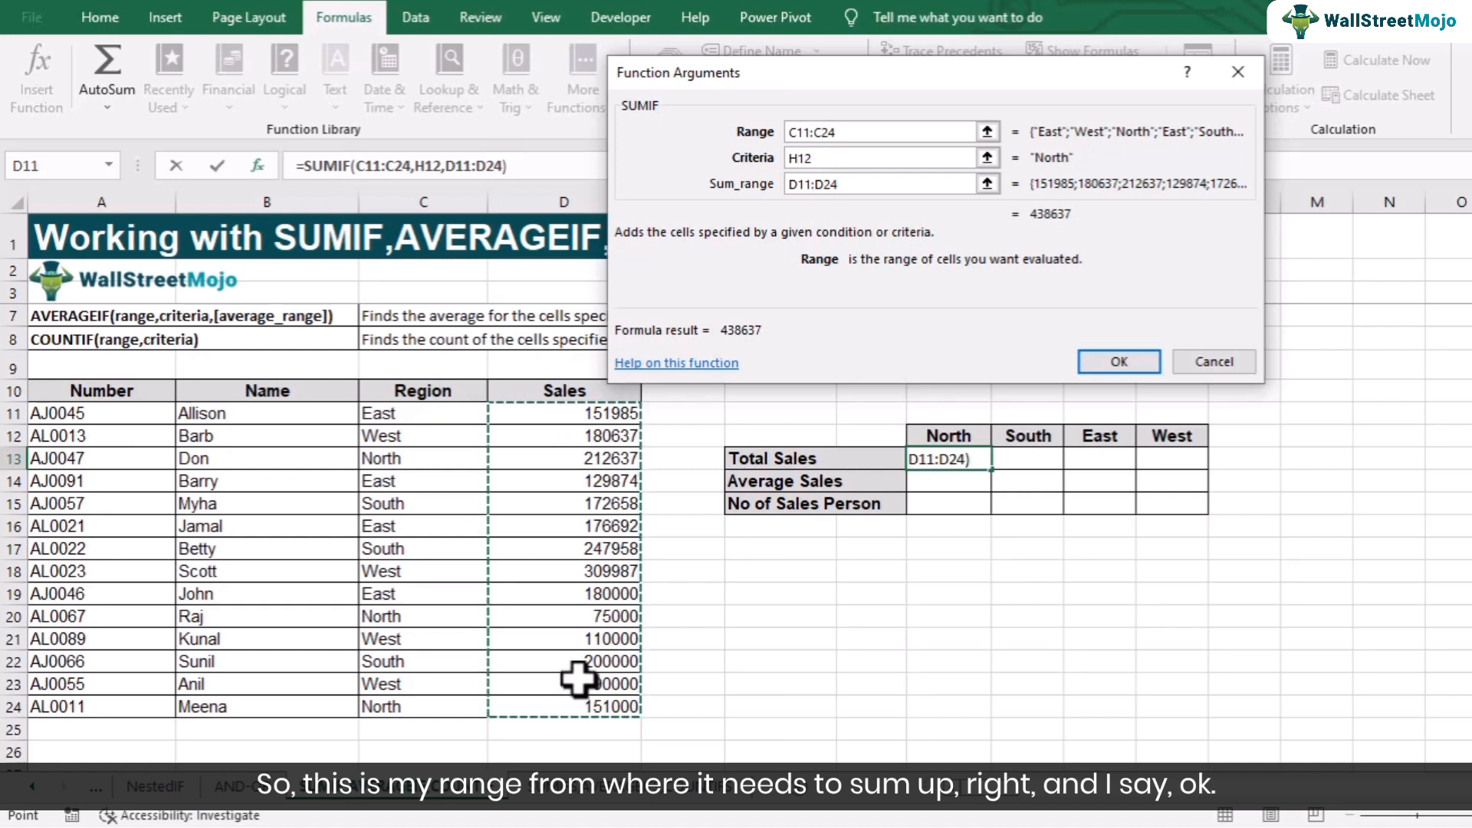
click(1118, 362)
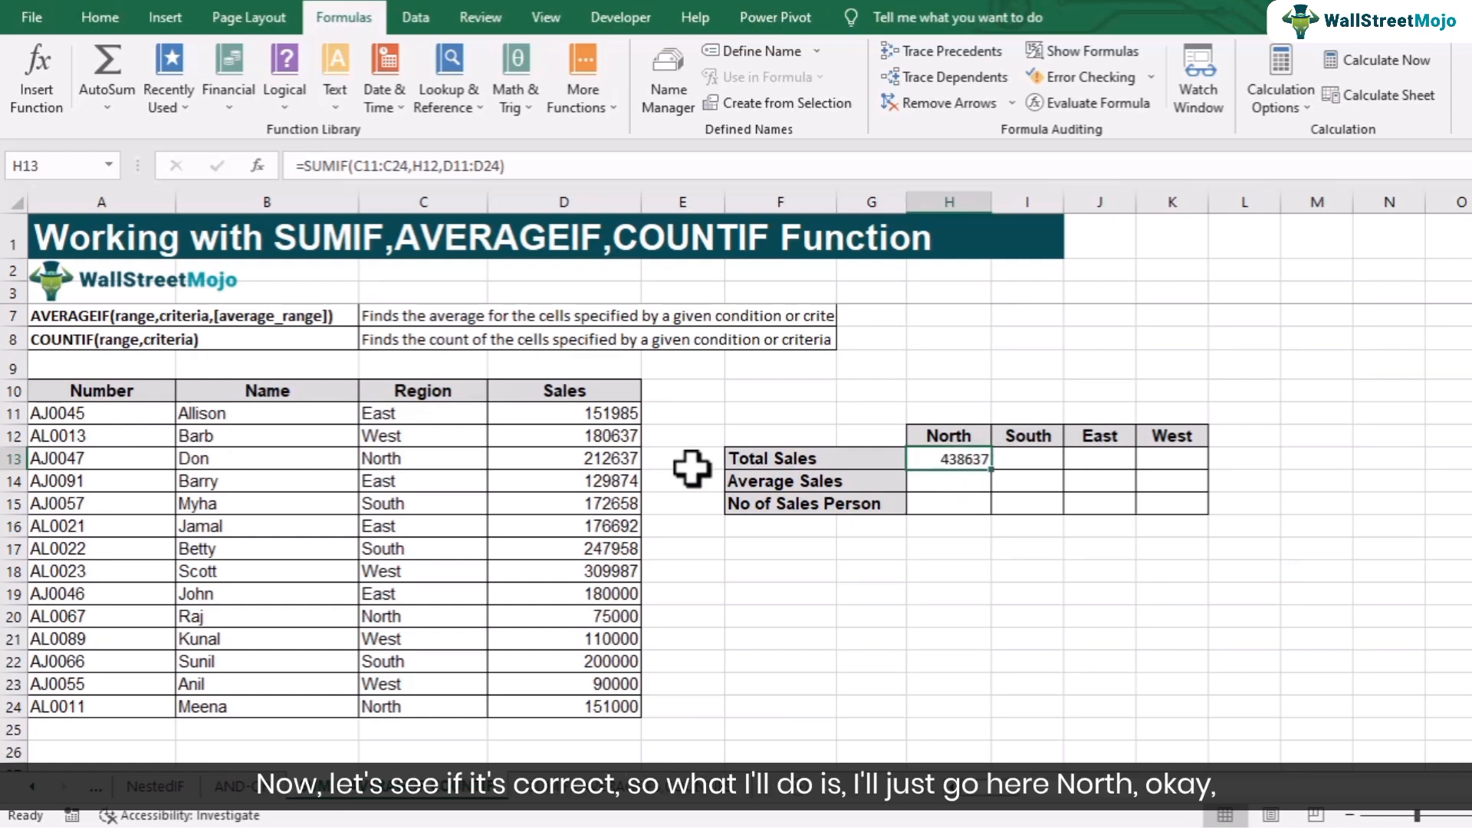
Step: Check the North total by selecting the three North sales values D13, D20 and D24 together
click(406, 464)
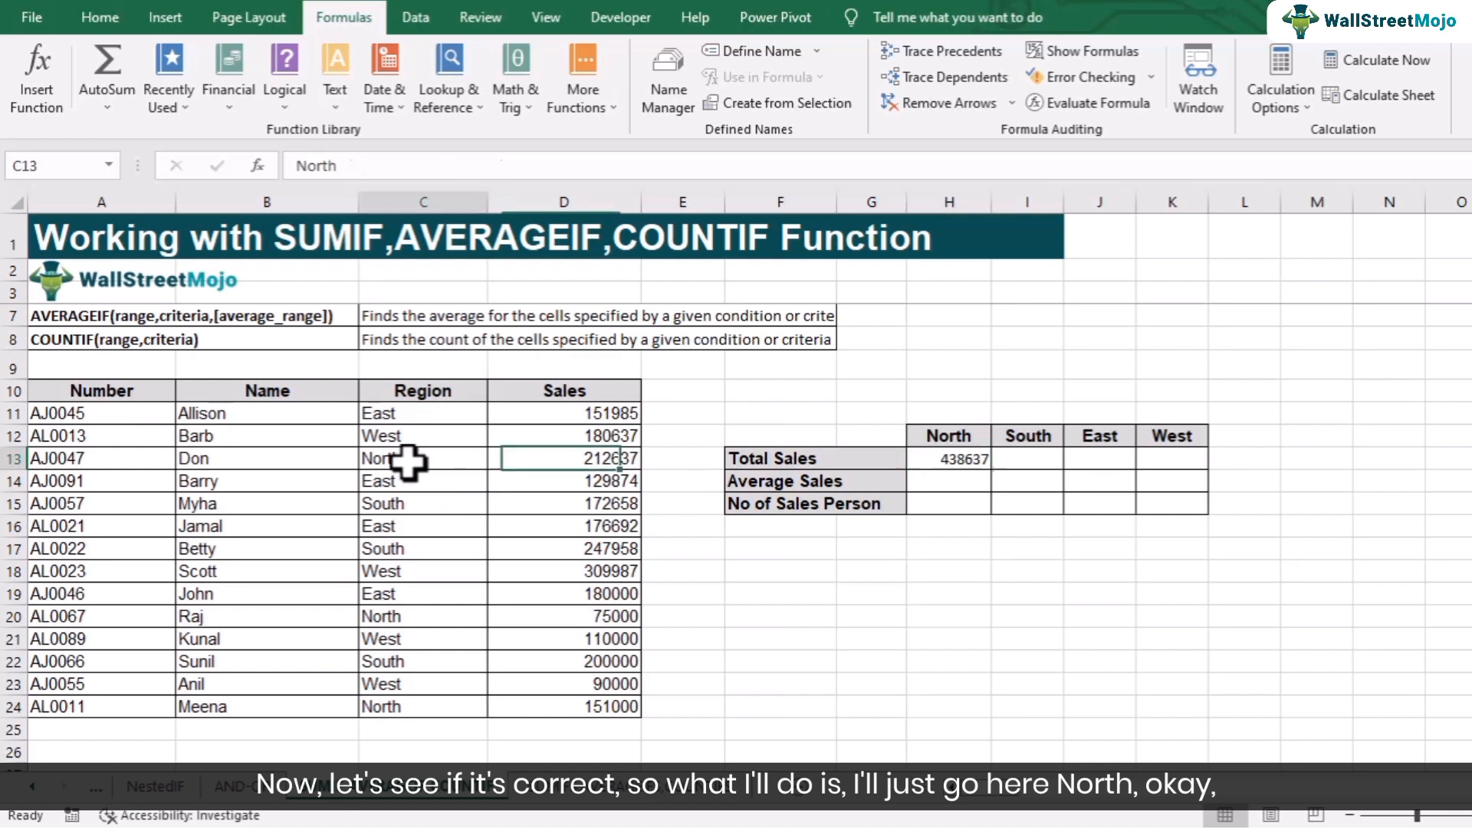
click(544, 454)
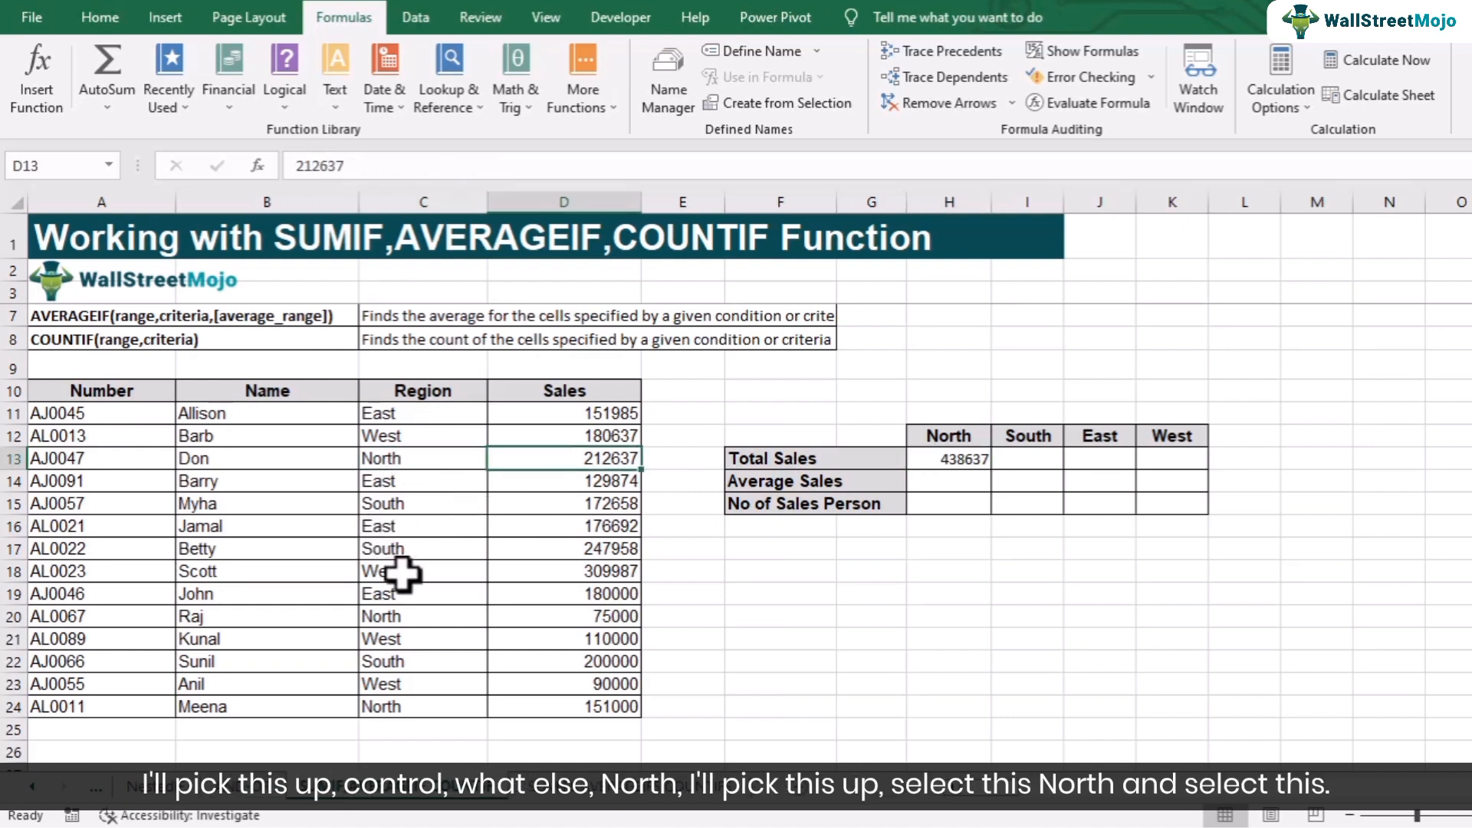
ctrl+click(577, 613)
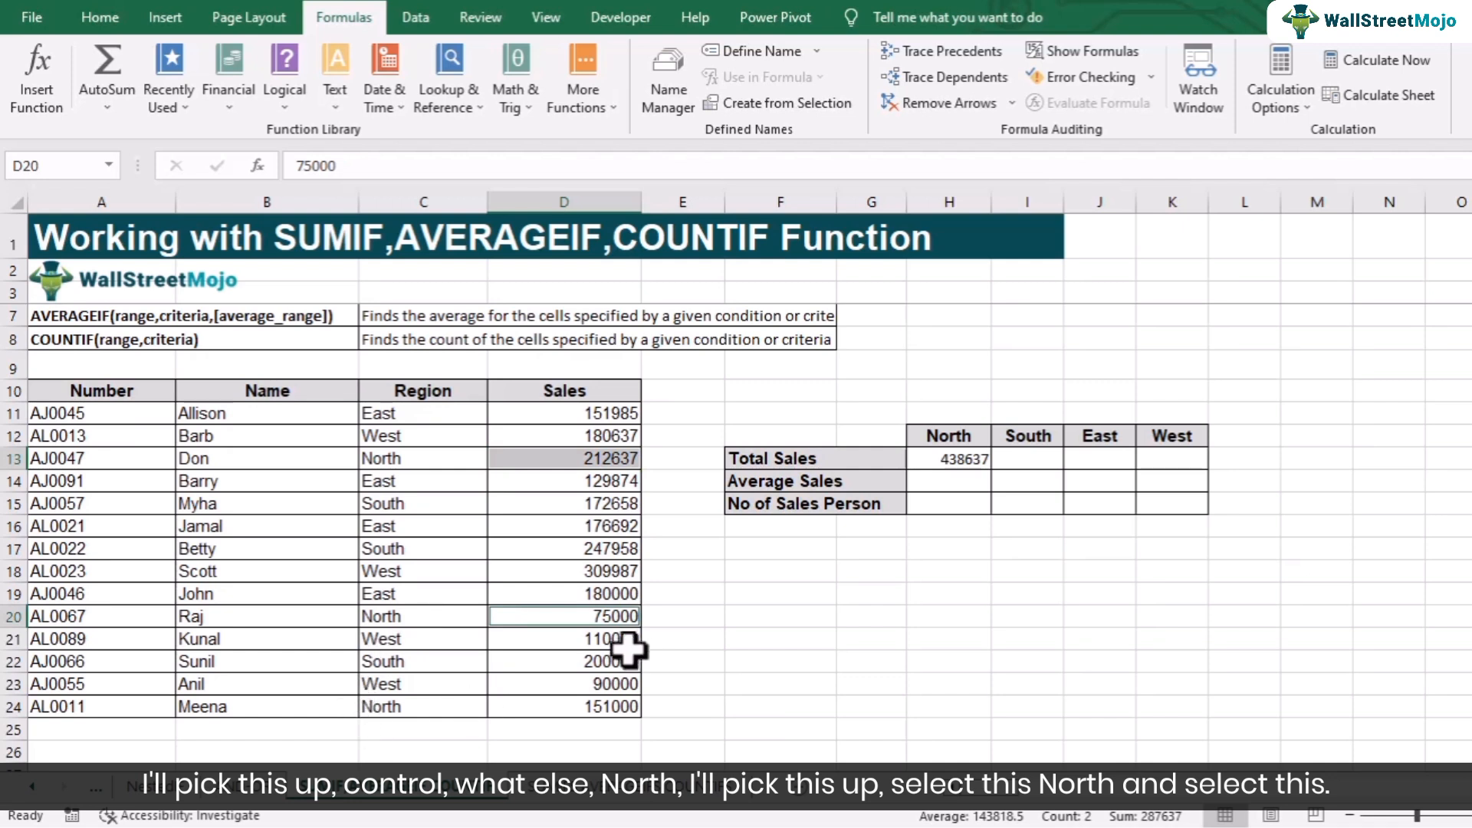
ctrl+click(550, 706)
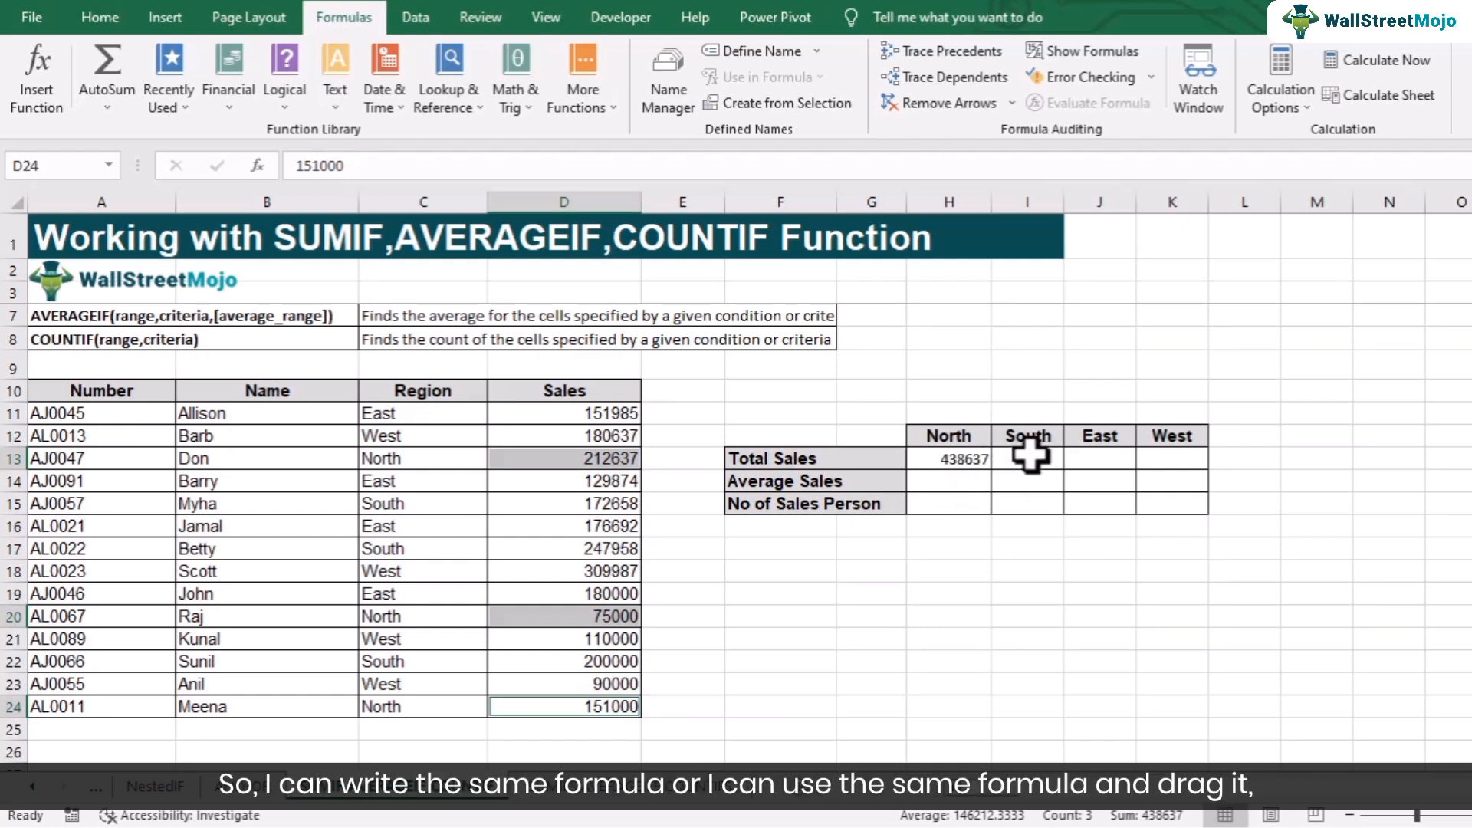
Step: Make the H13 formula's ranges absolute as $C$11:$C$24 and $D$11:$D$24, keeping H12 relative, and fill it across to K13
double_click(955, 458)
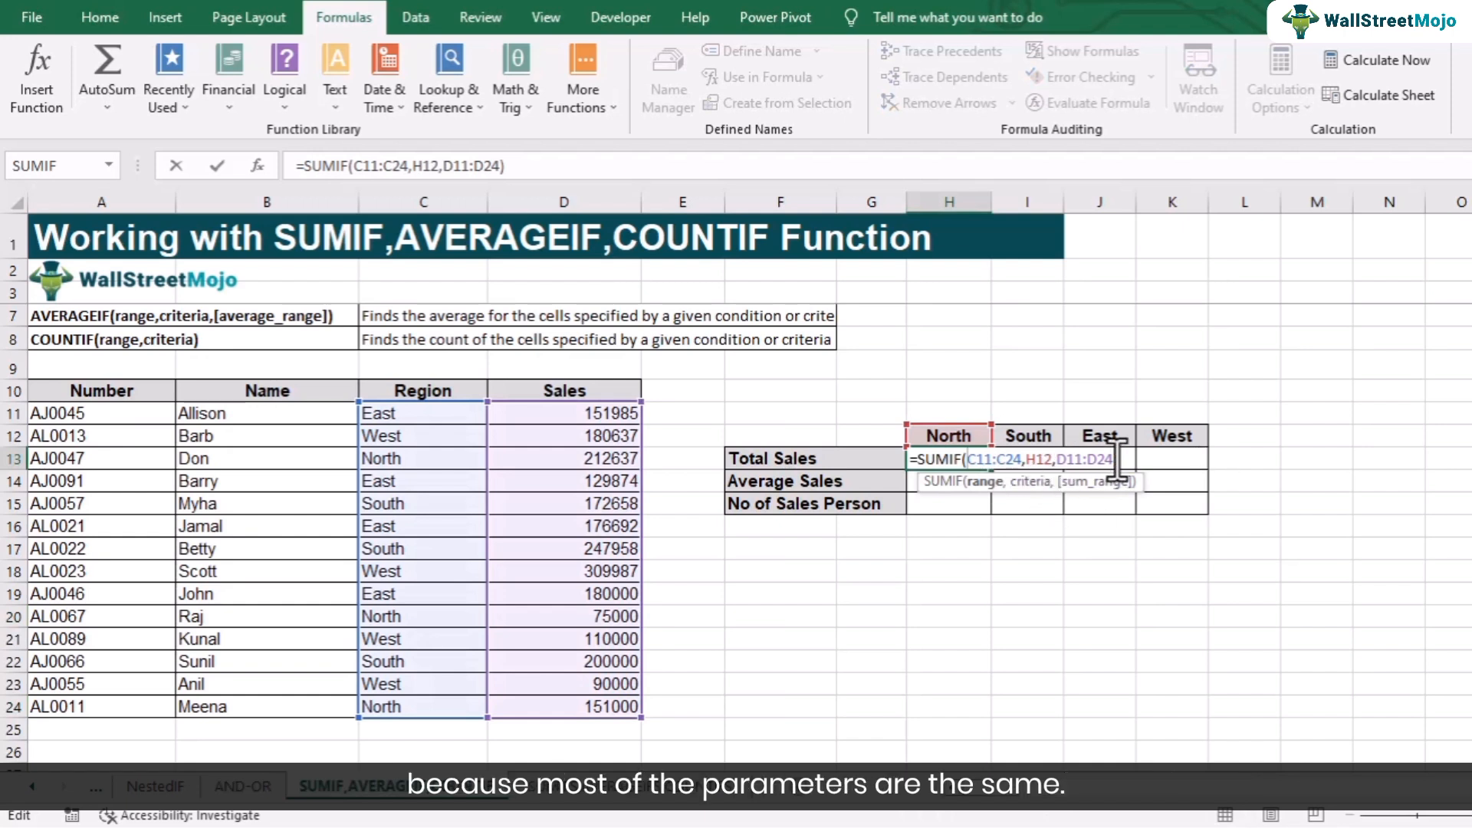
click(989, 463)
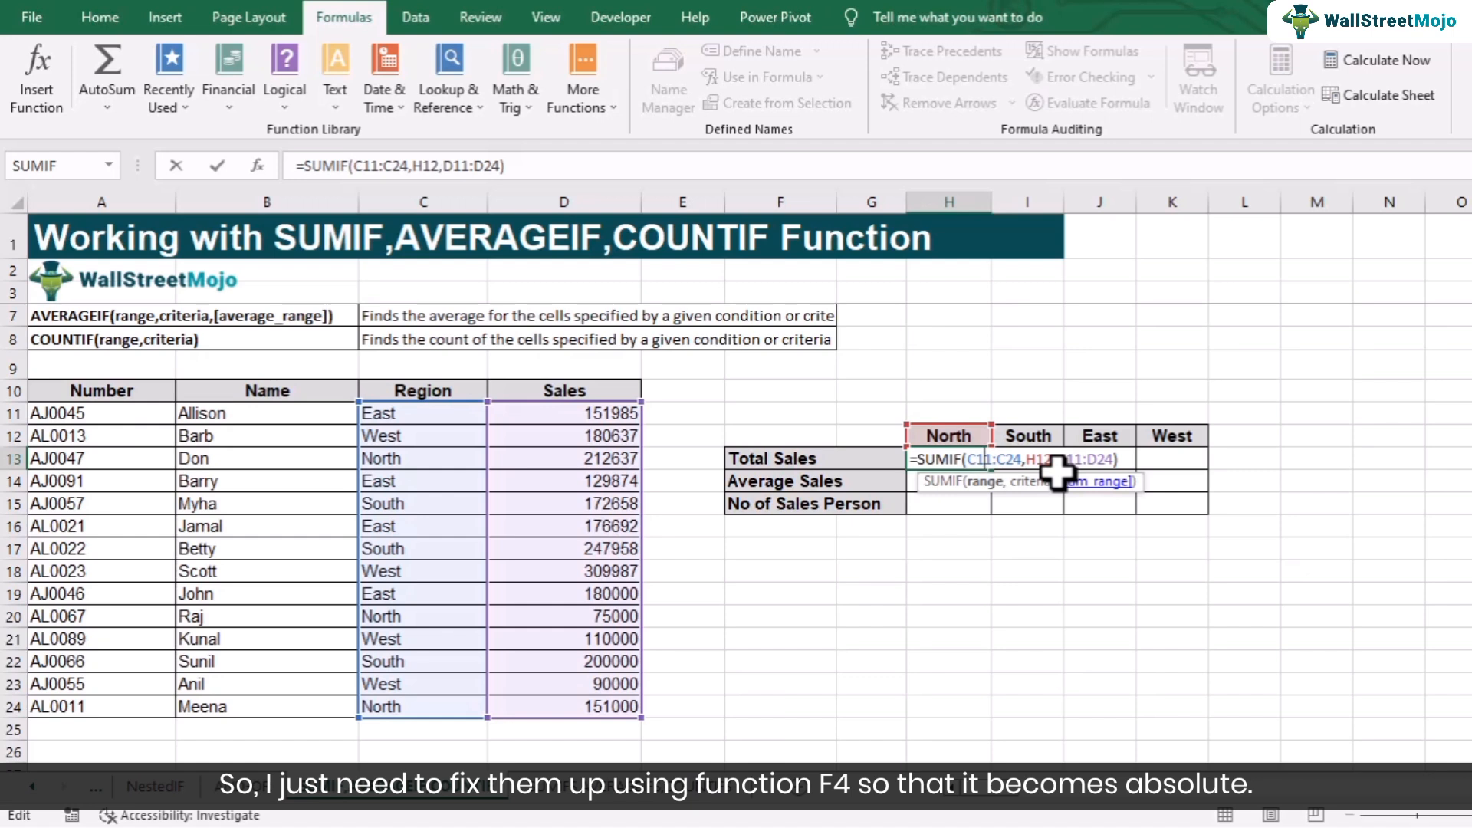
key(F4)
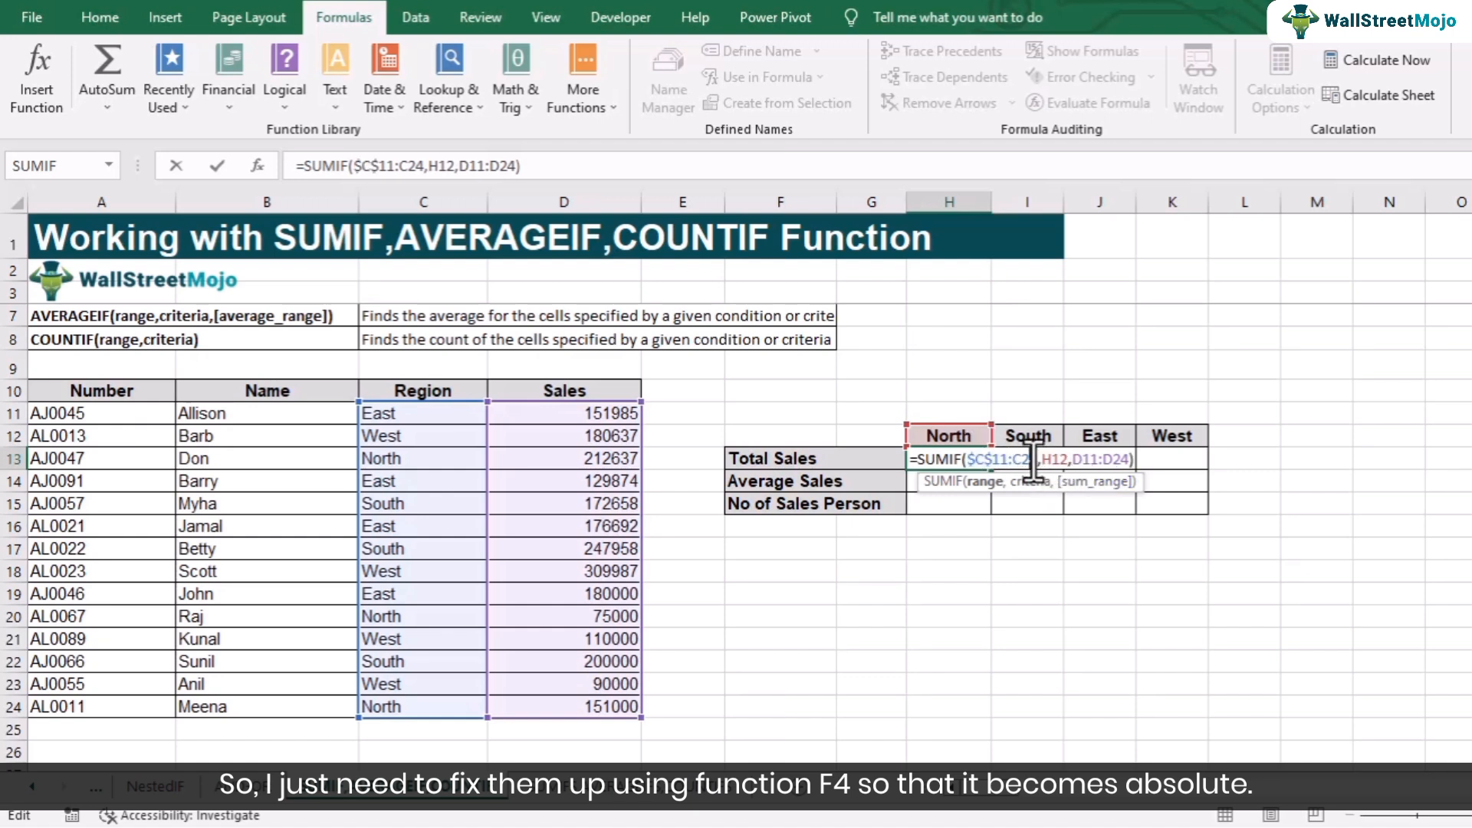
key(F4)
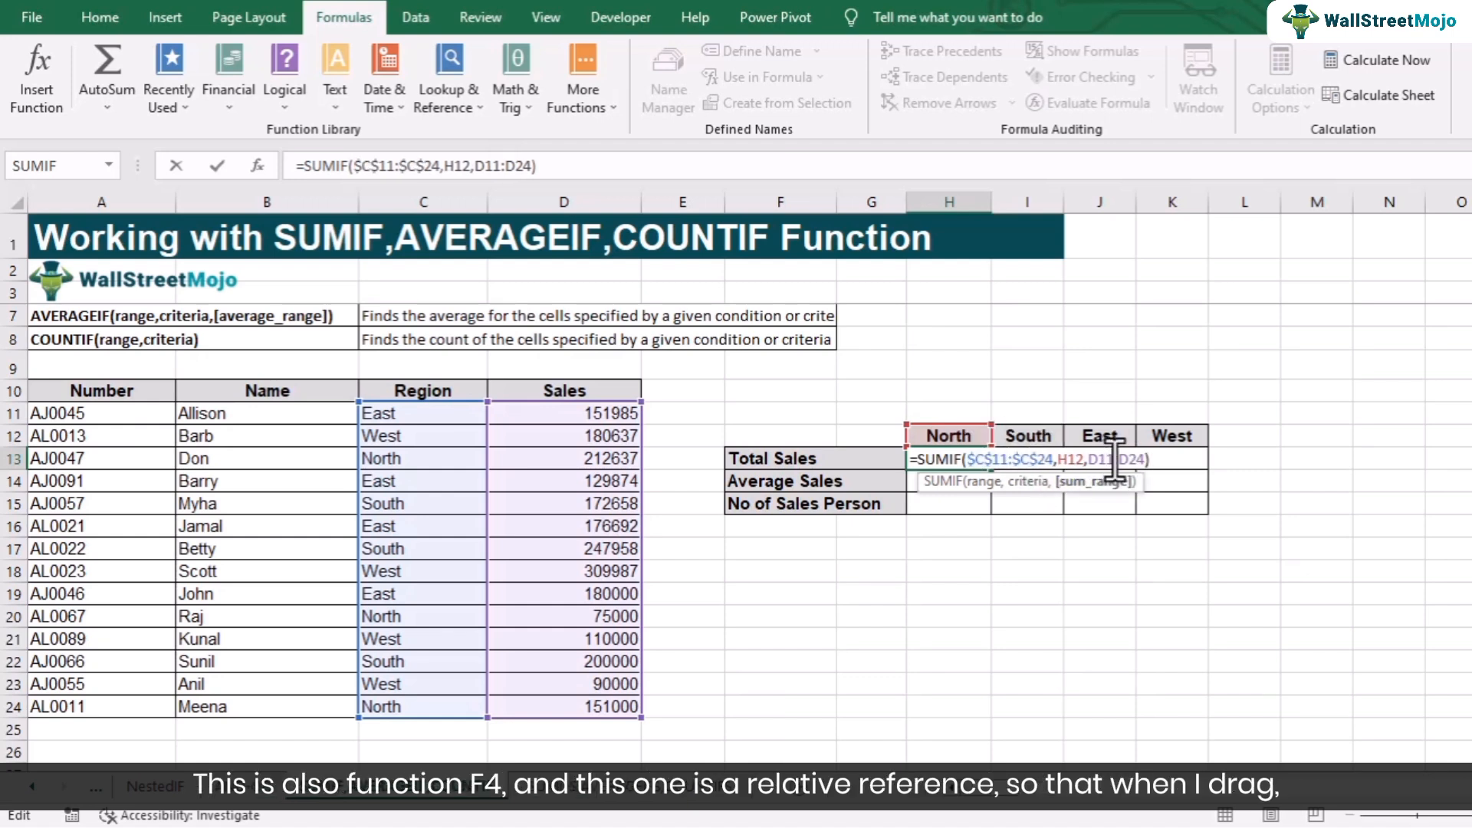
click(1114, 460)
key(F4)
click(1150, 459)
key(F4)
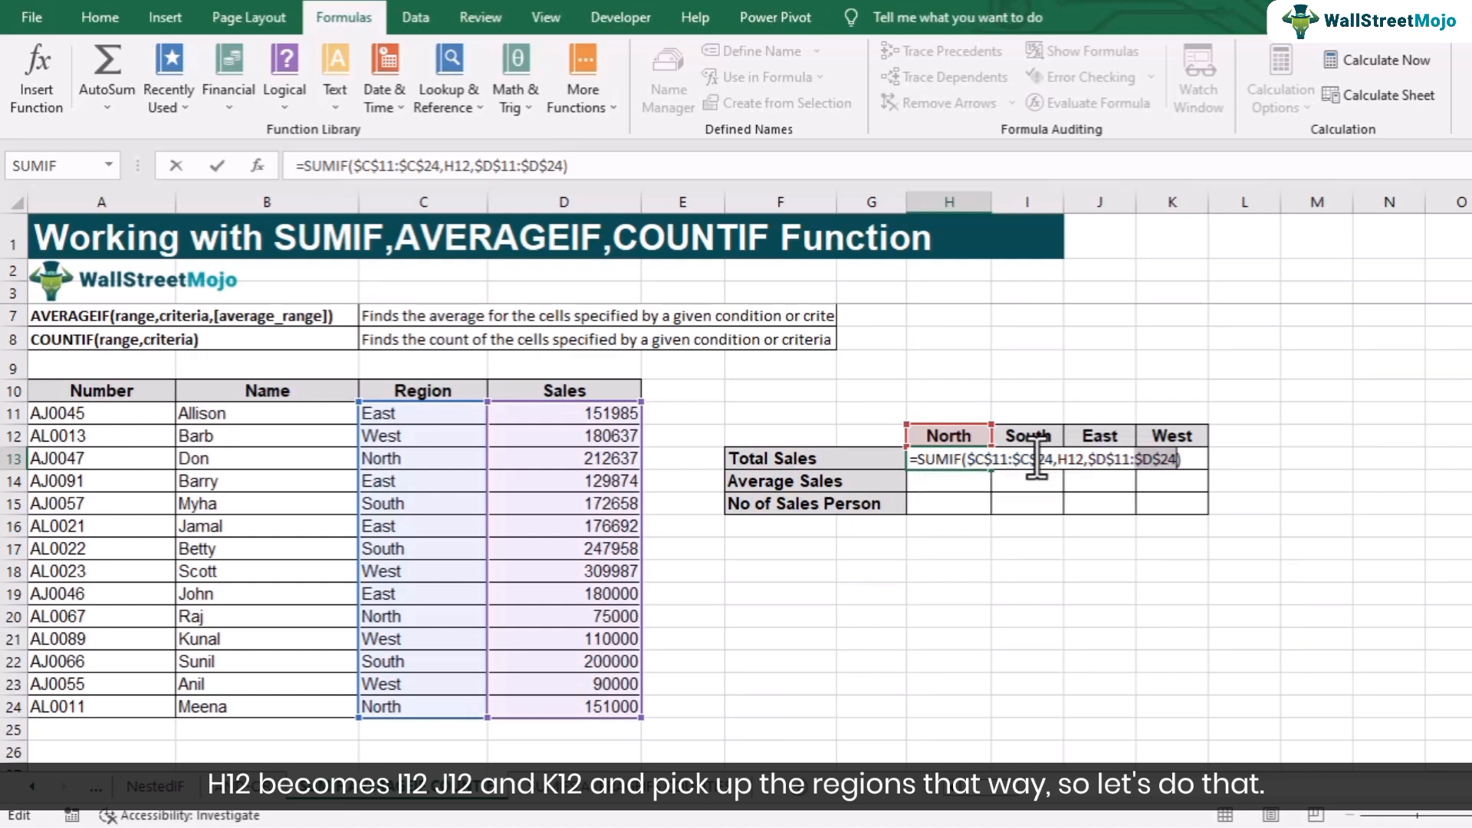
key(Return)
click(988, 463)
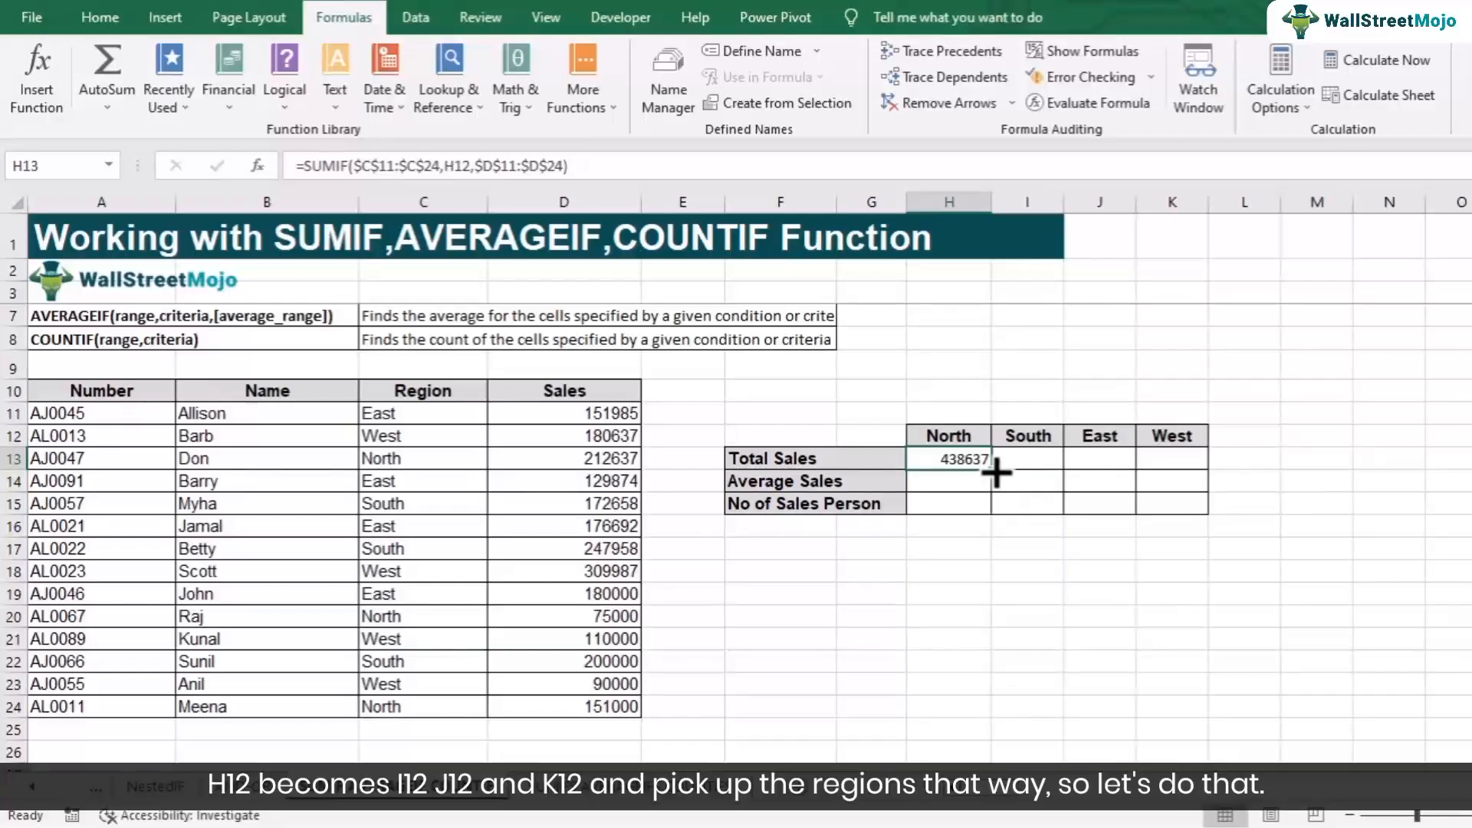
drag(994, 471, 1177, 463)
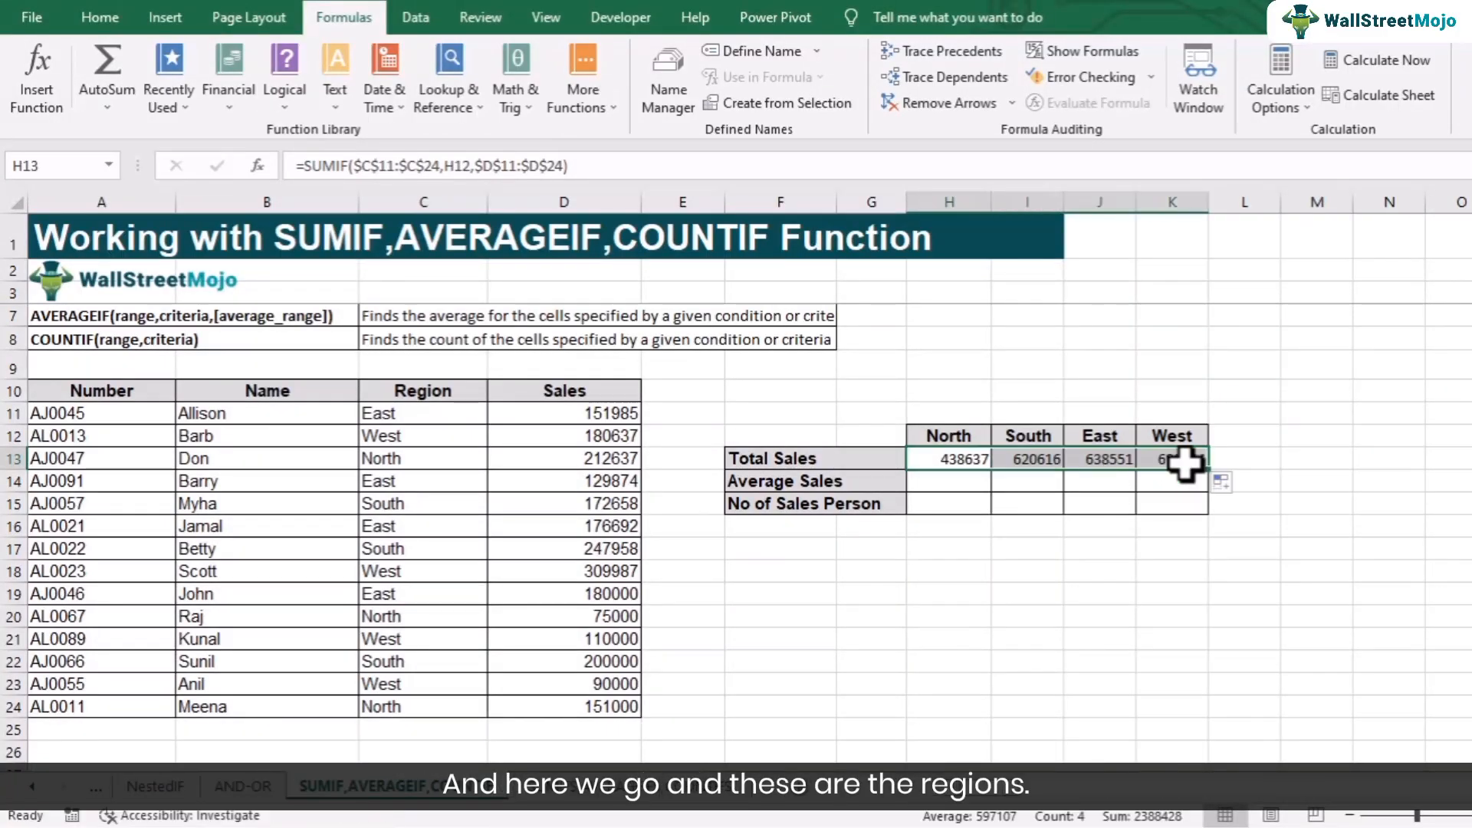
Step: Check the South total by selecting the three South sales values D15, D17 and D22 together
click(1027, 467)
click(636, 504)
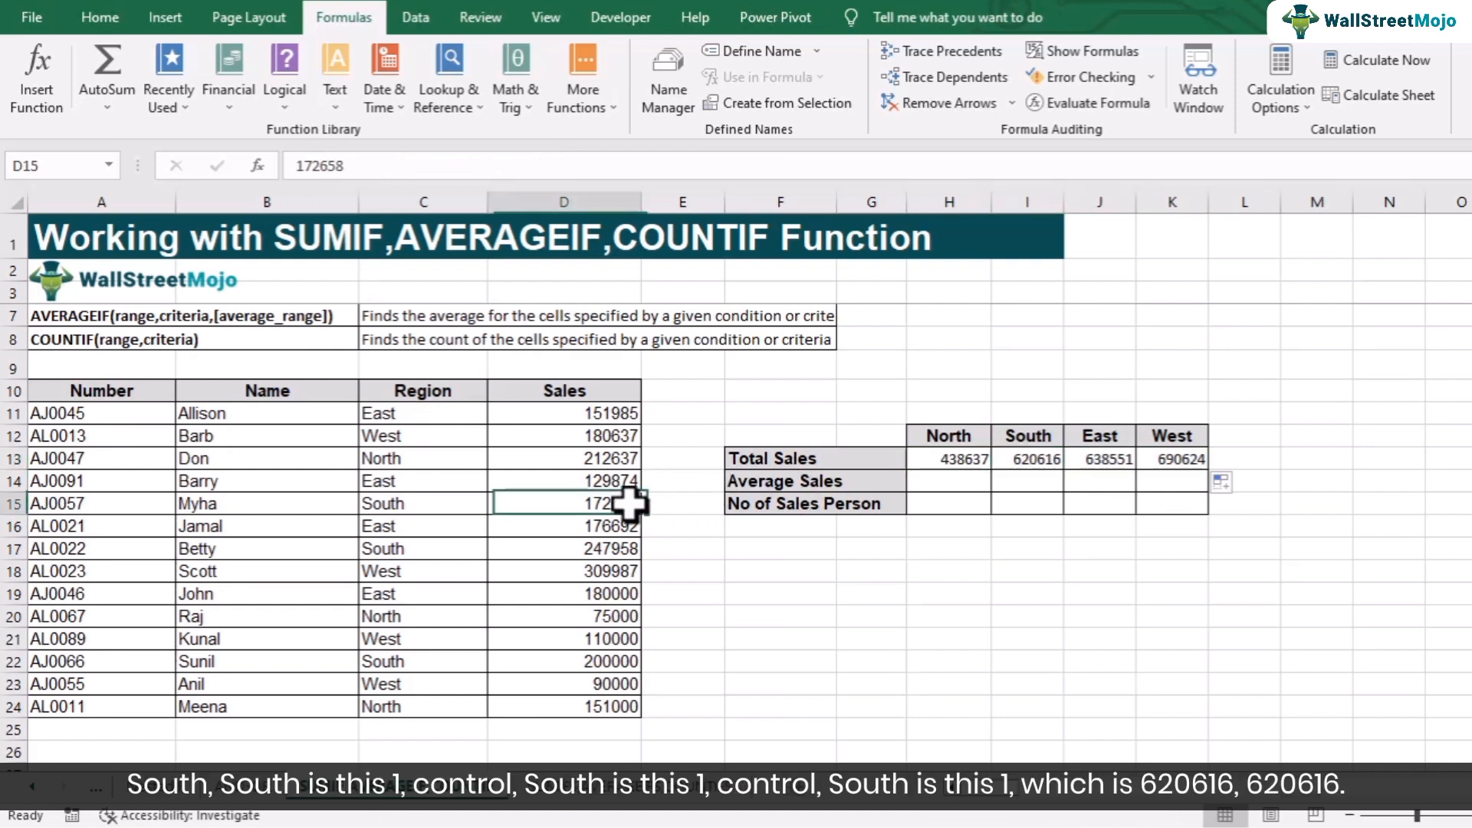
ctrl+click(596, 551)
ctrl+click(558, 664)
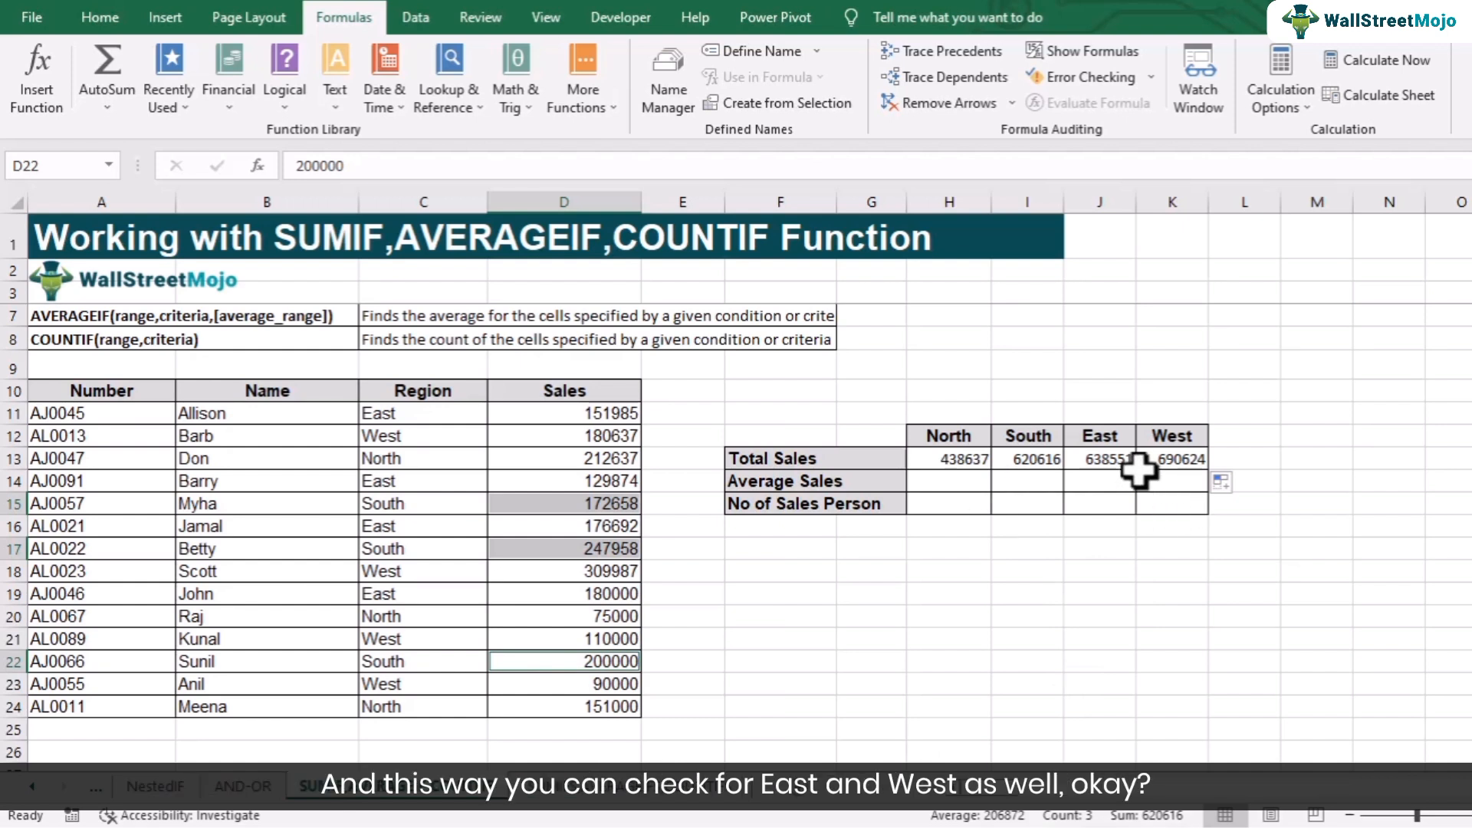
Step: Insert the AVERAGEIF function into the North Average Sales cell H14 by searching for it among the functions
click(942, 483)
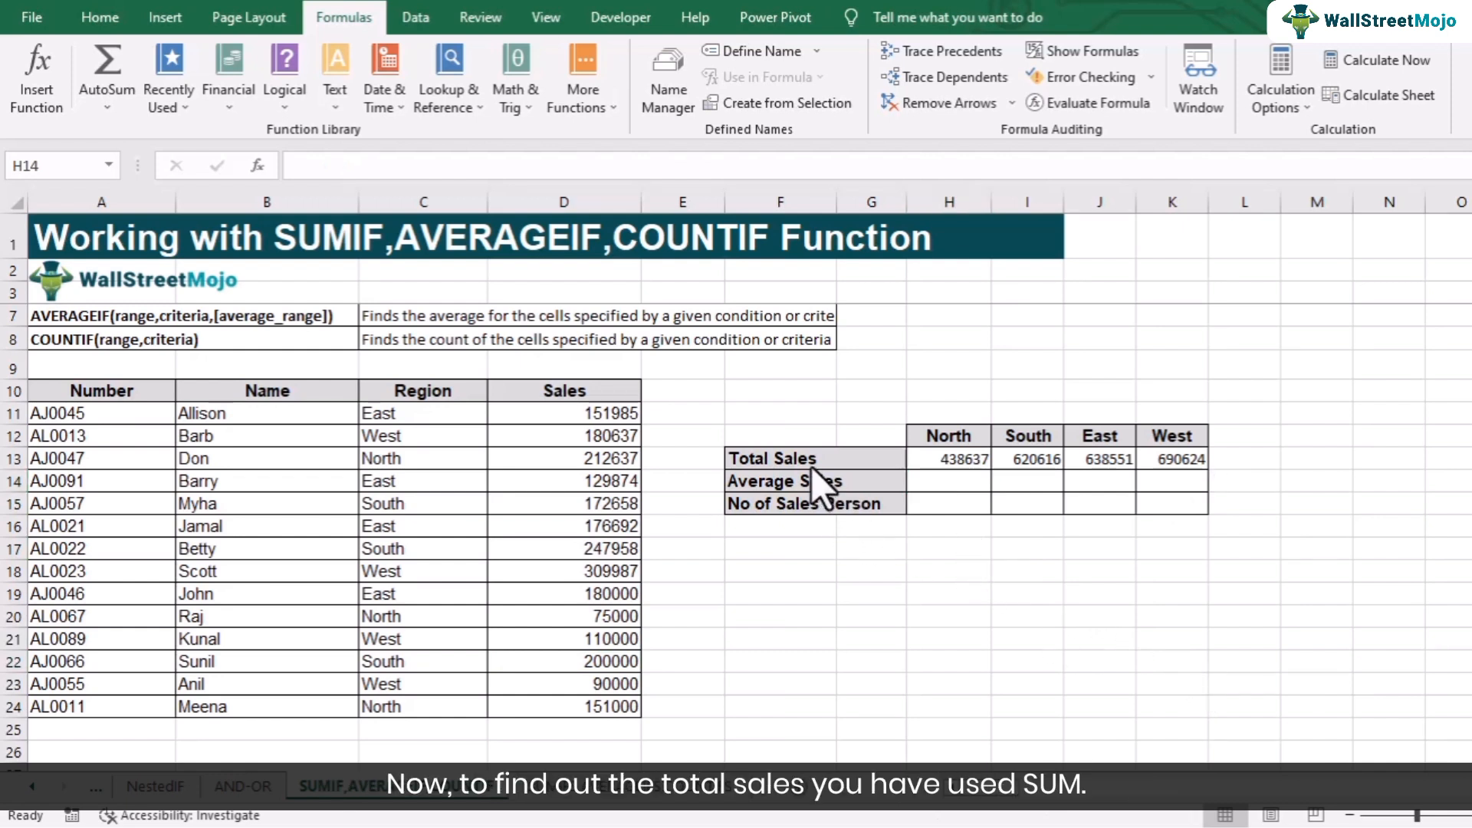
scroll(633, 474, up, 1)
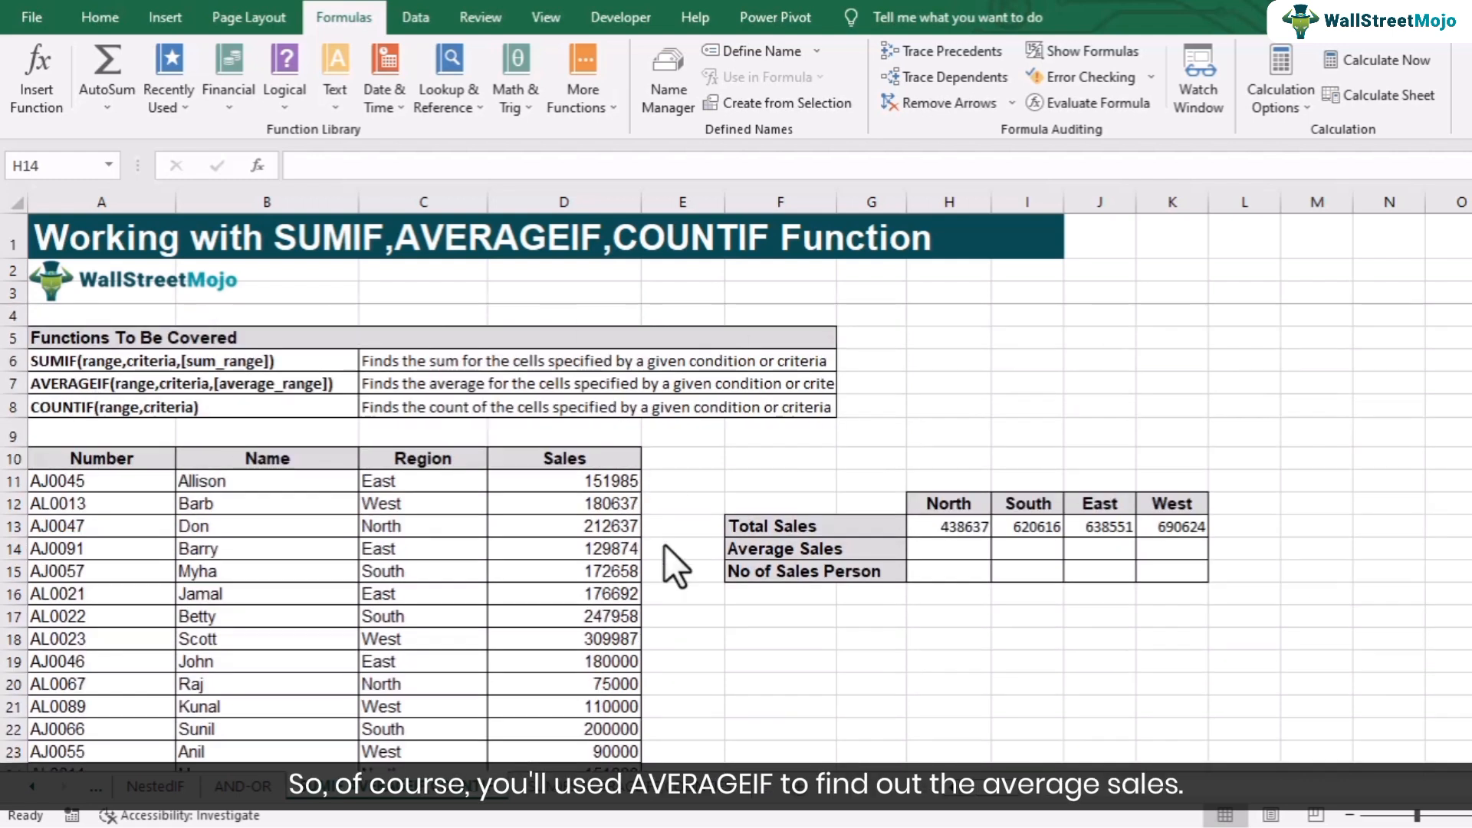
click(941, 550)
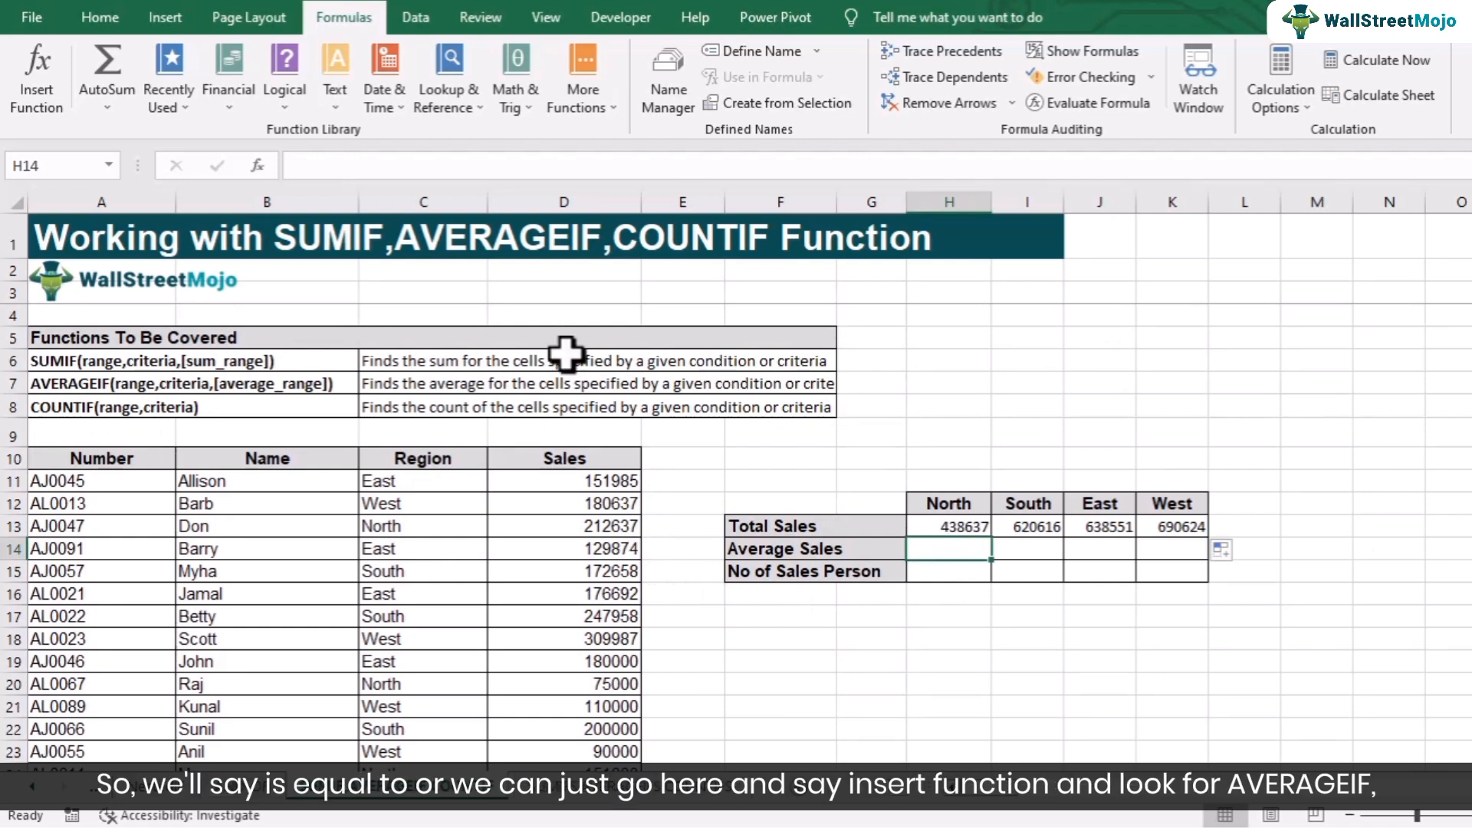
click(24, 95)
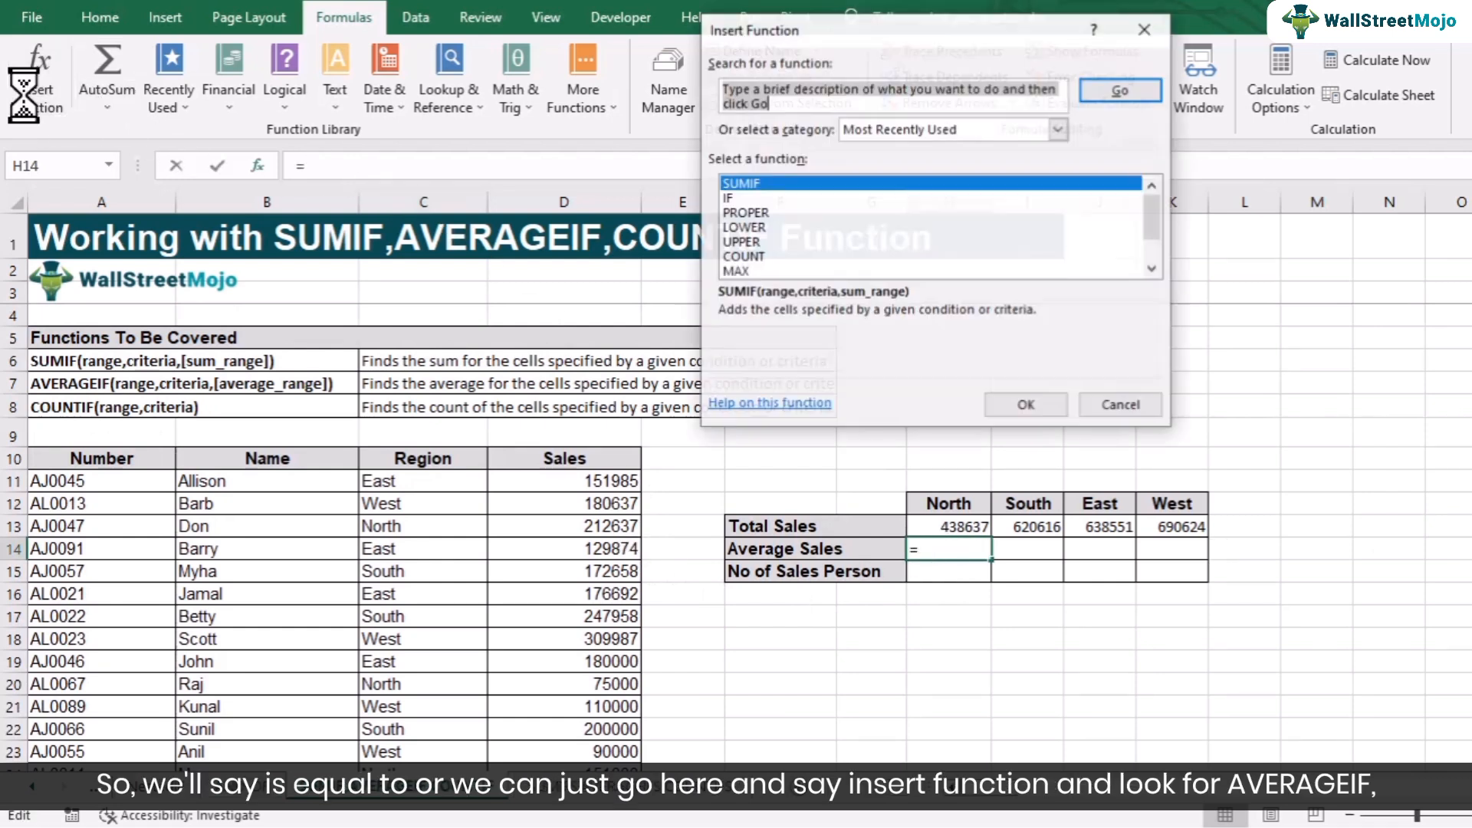
text(A)
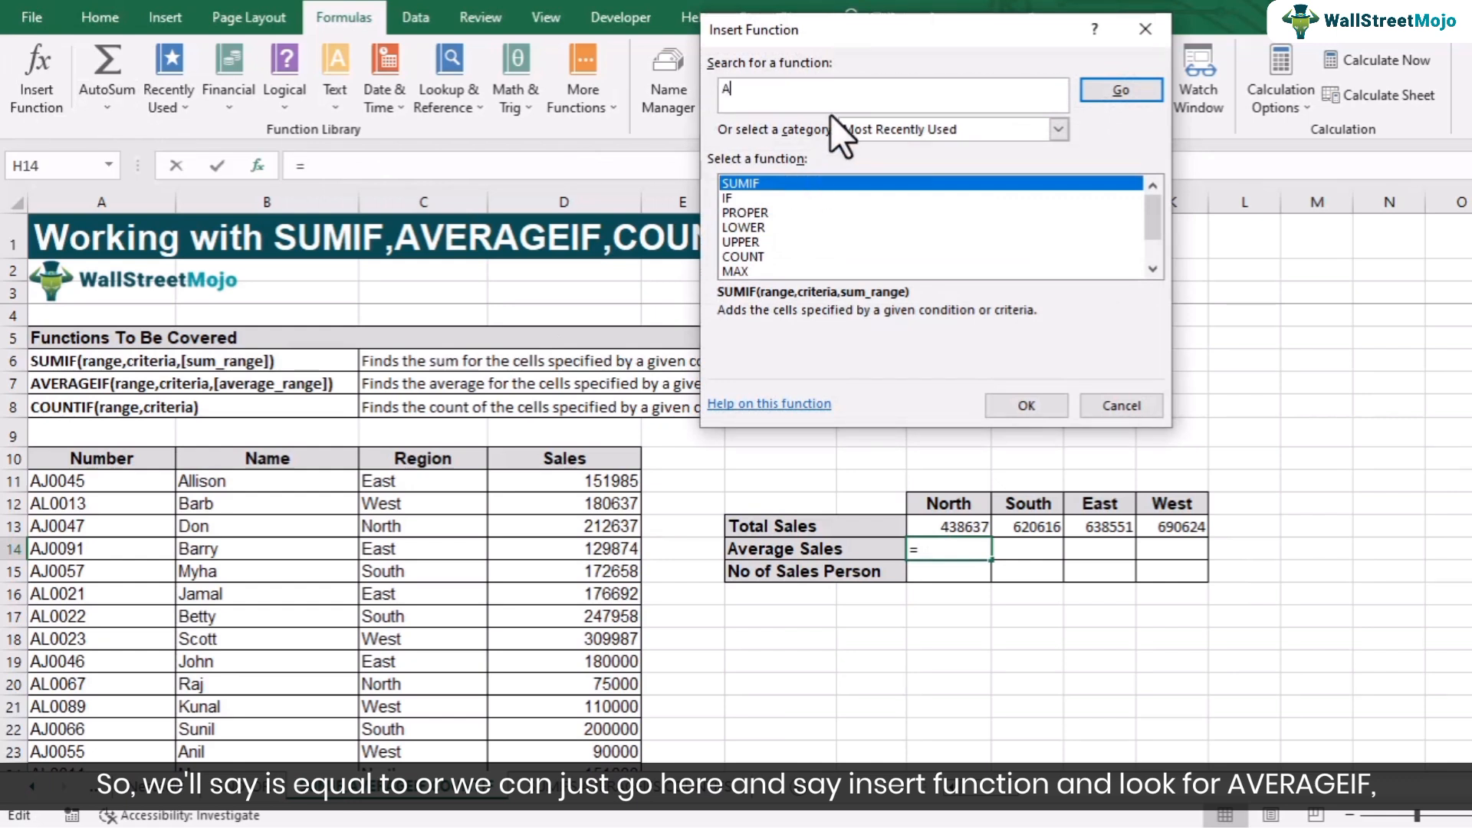
text(VERAGEIF)
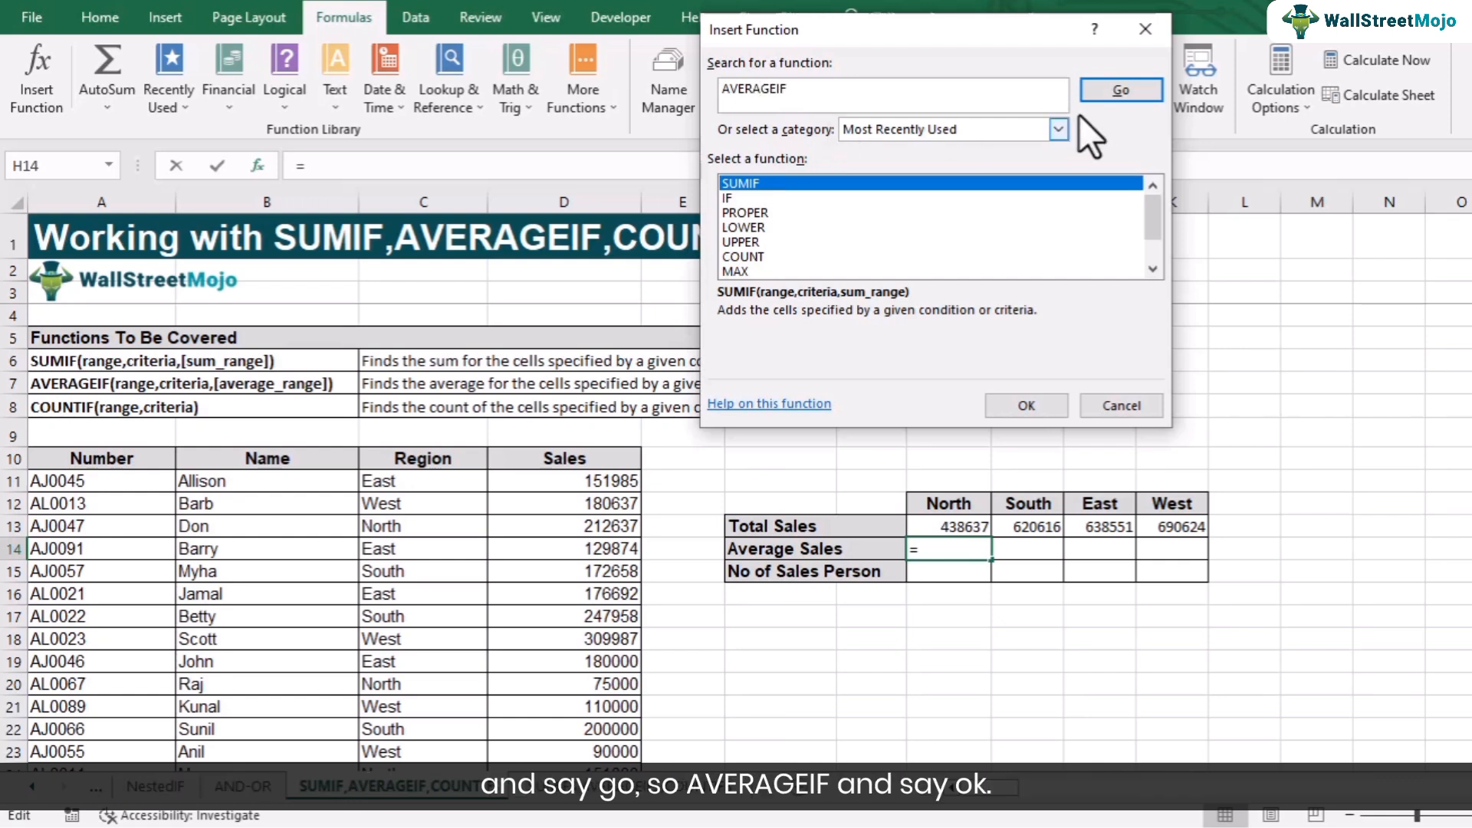
click(1110, 92)
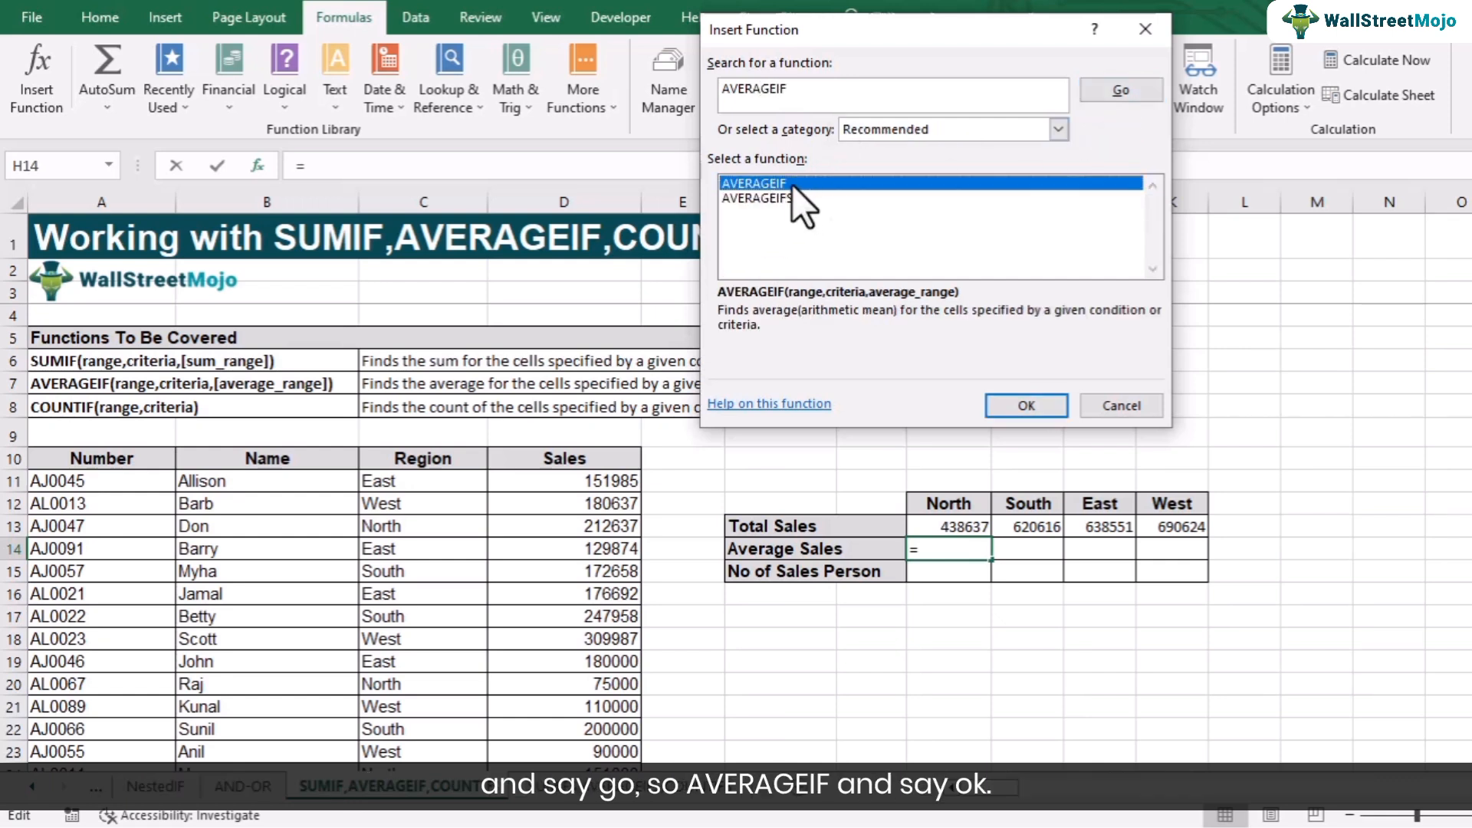
click(1047, 411)
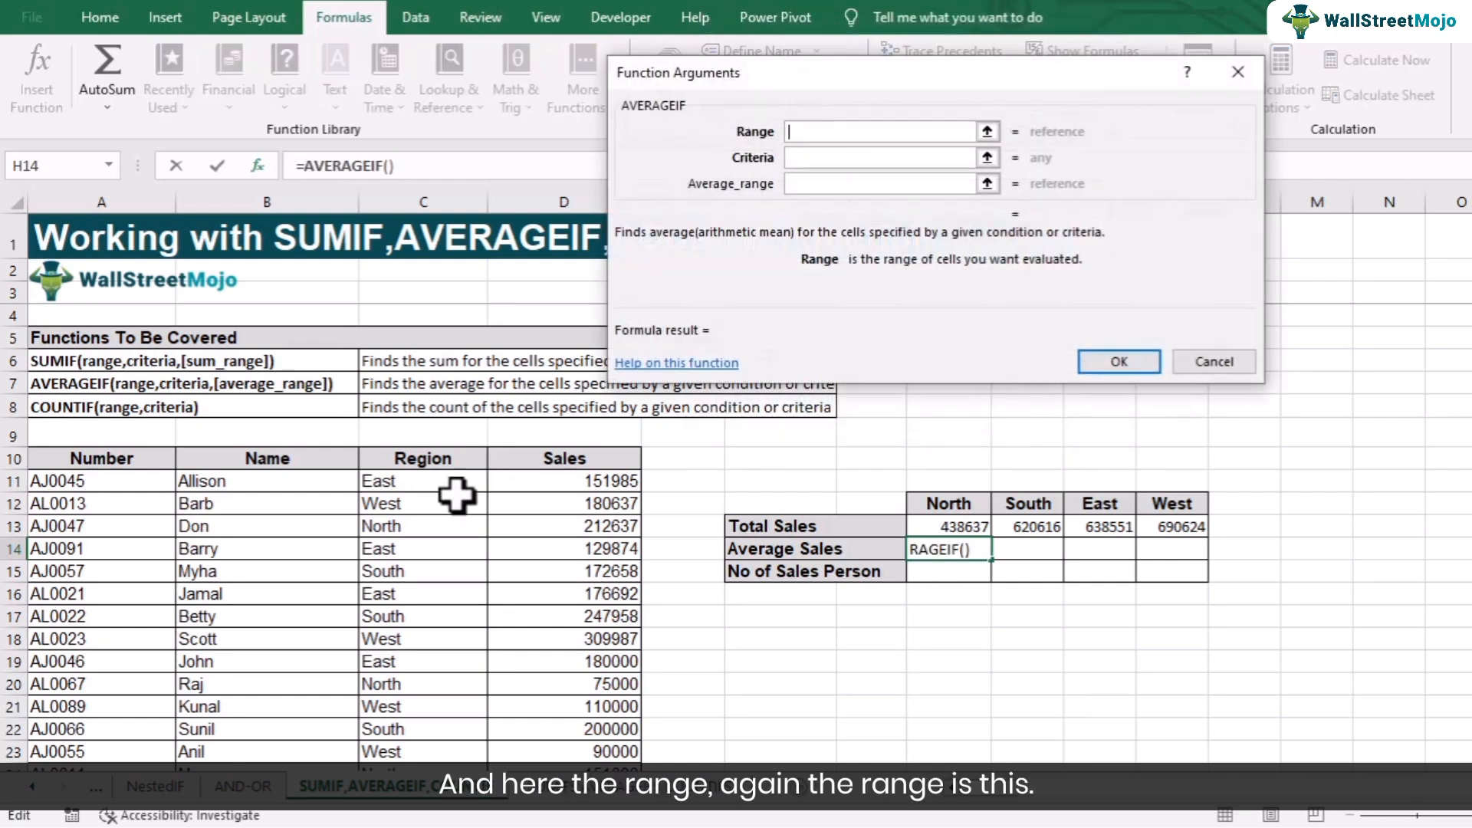
Step: Complete the AVERAGEIF arguments in H14 with range C11:C24, criteria H12 and average range D11:D24
drag(424, 481, 420, 733)
click(858, 161)
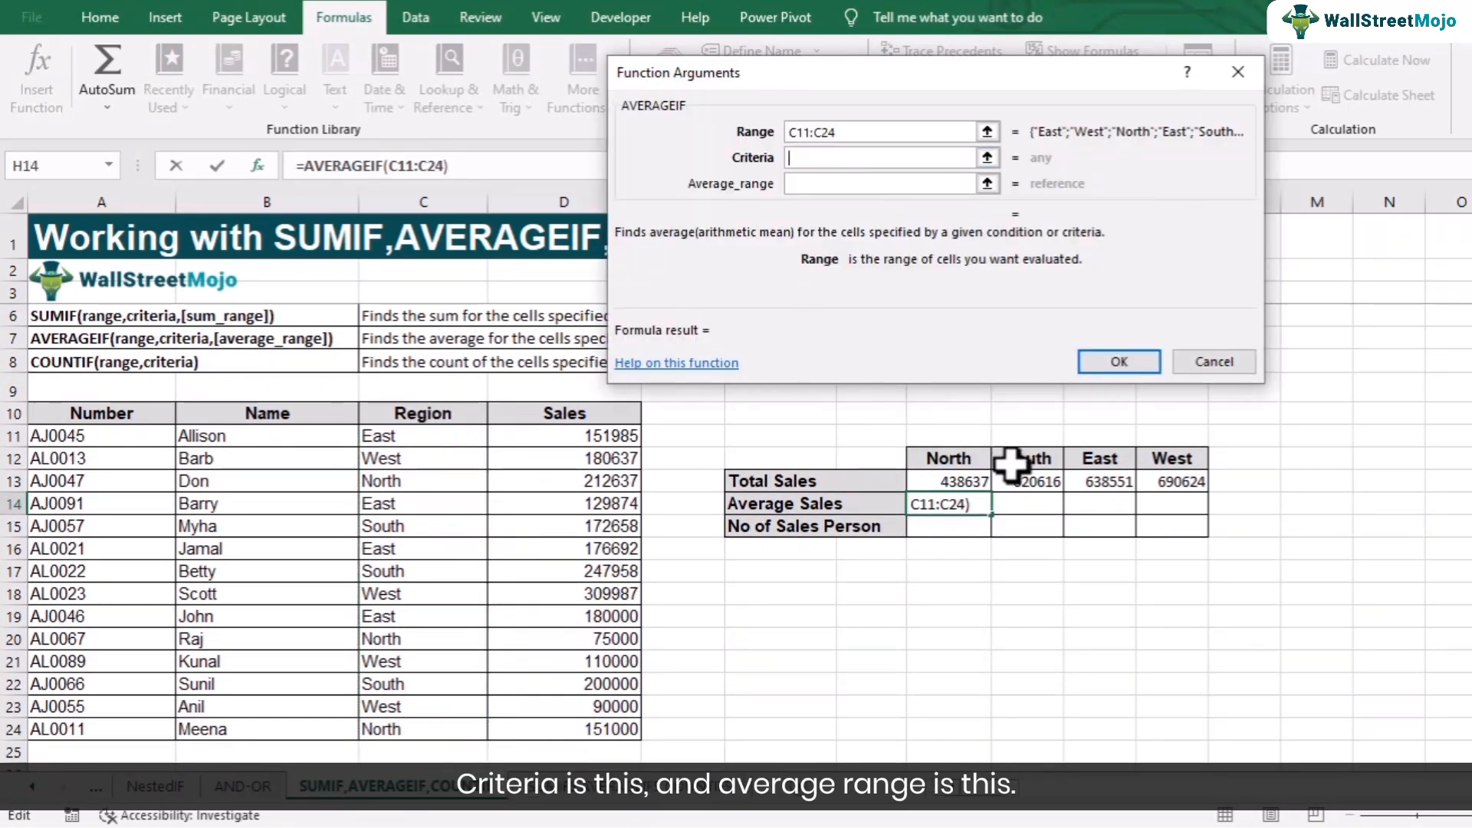
click(970, 461)
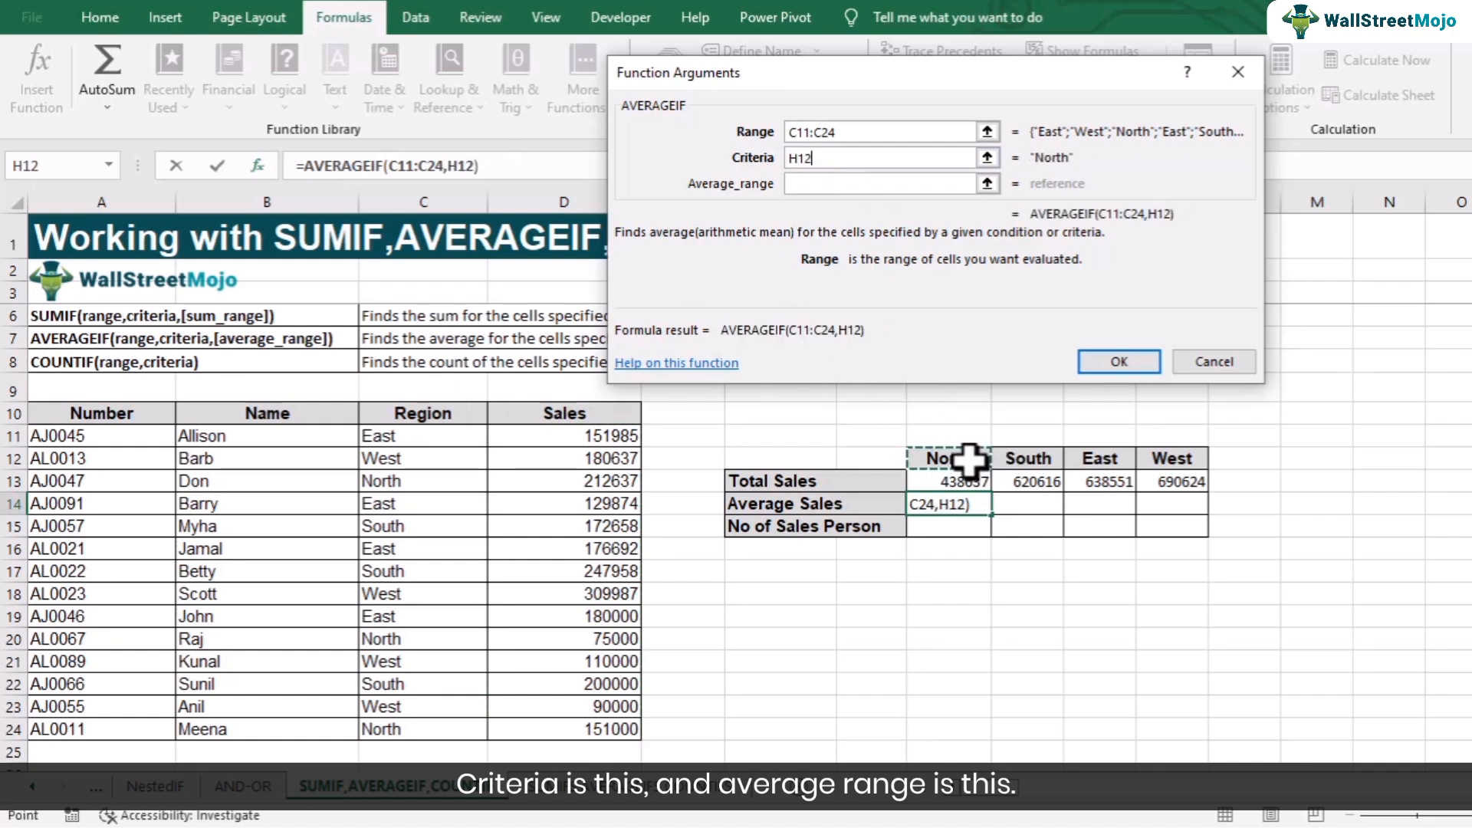
click(844, 183)
drag(602, 434, 619, 724)
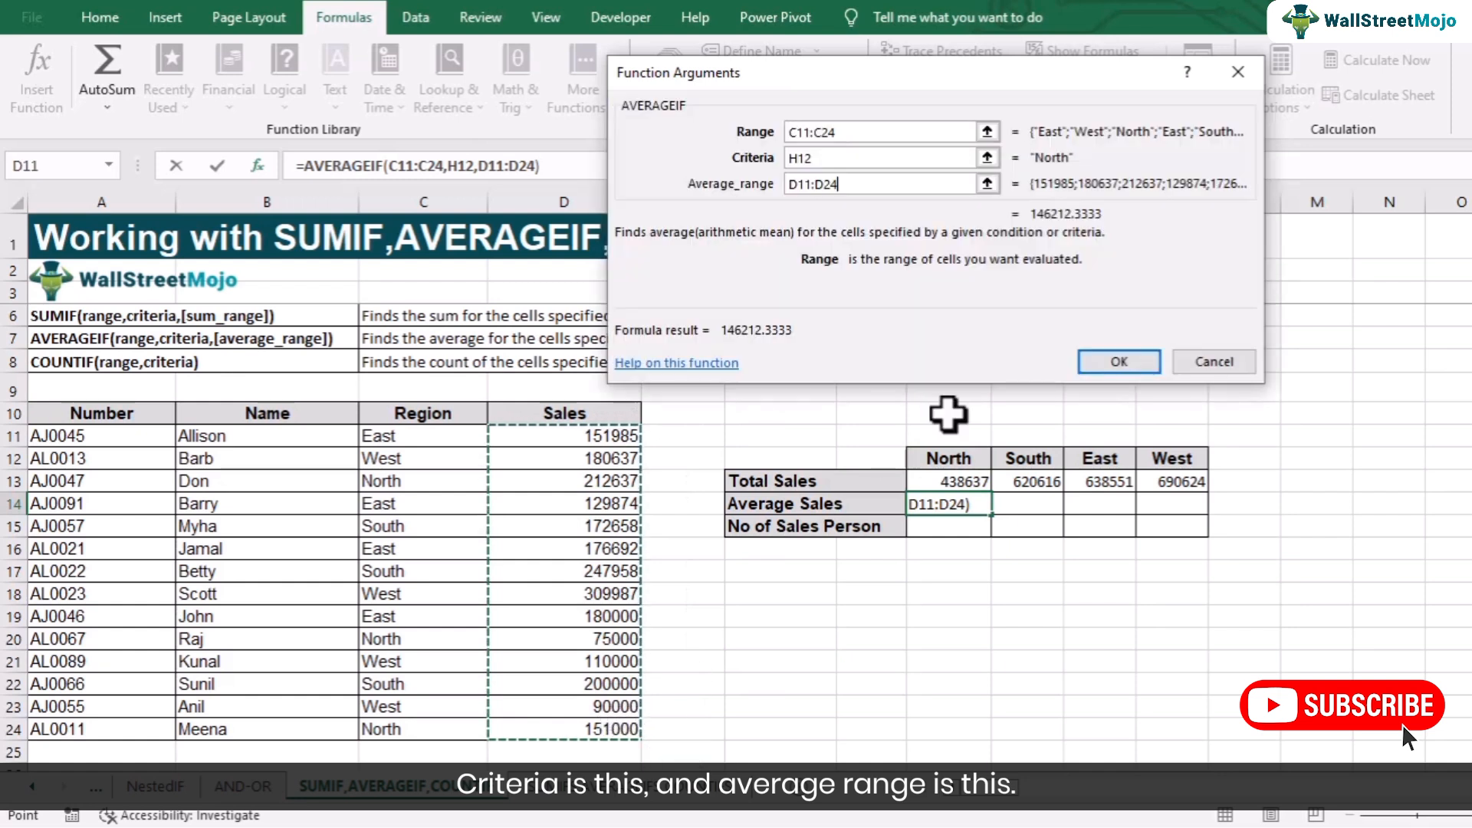
click(1115, 361)
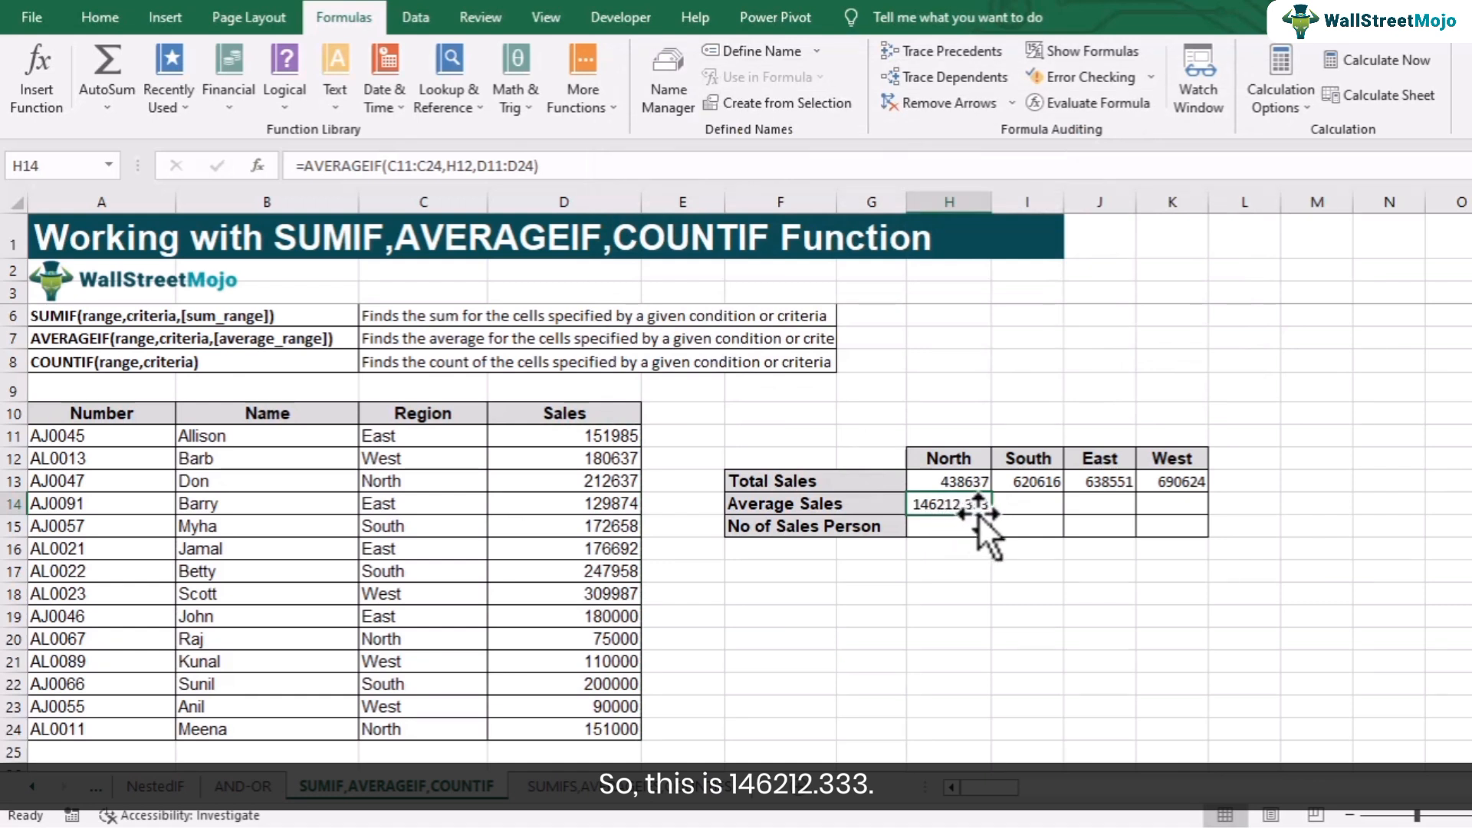
Step: Check the North average by adding the three North sales values D13, D20 and D24 to the selection
ctrl+click(629, 485)
ctrl+click(565, 645)
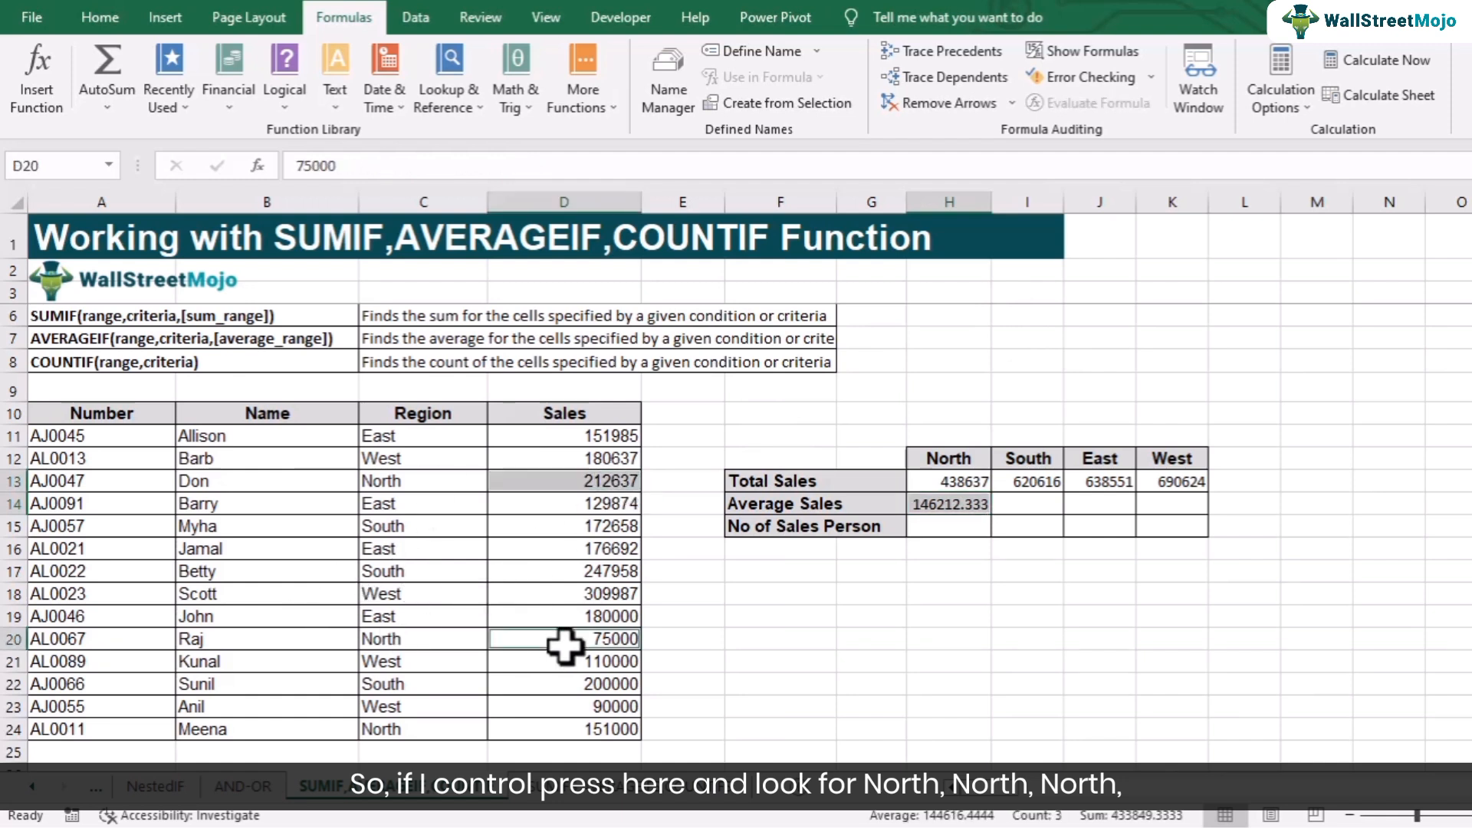
ctrl+click(543, 729)
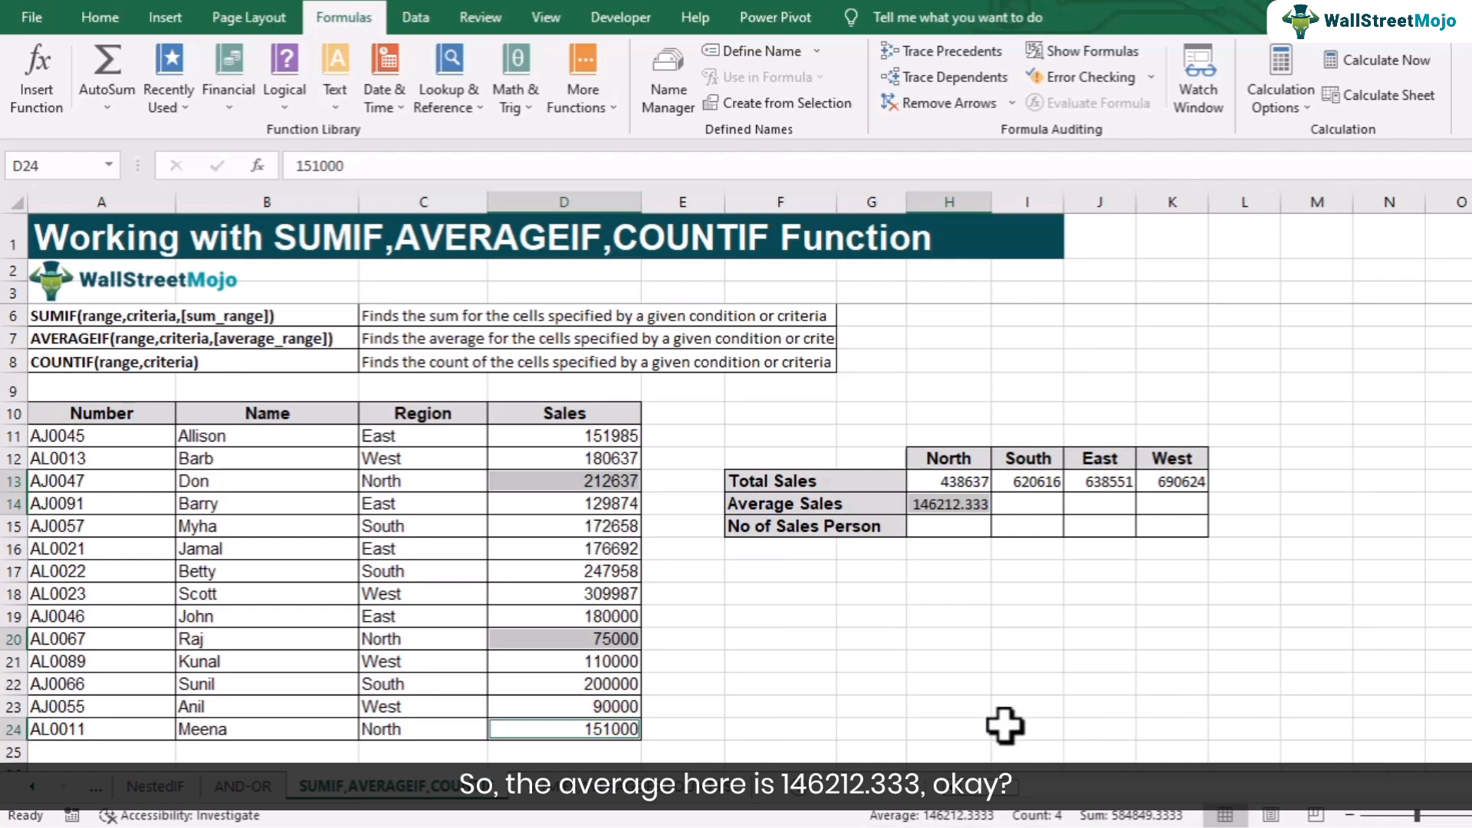
Step: Display the North average in H14 without decimal places
click(969, 512)
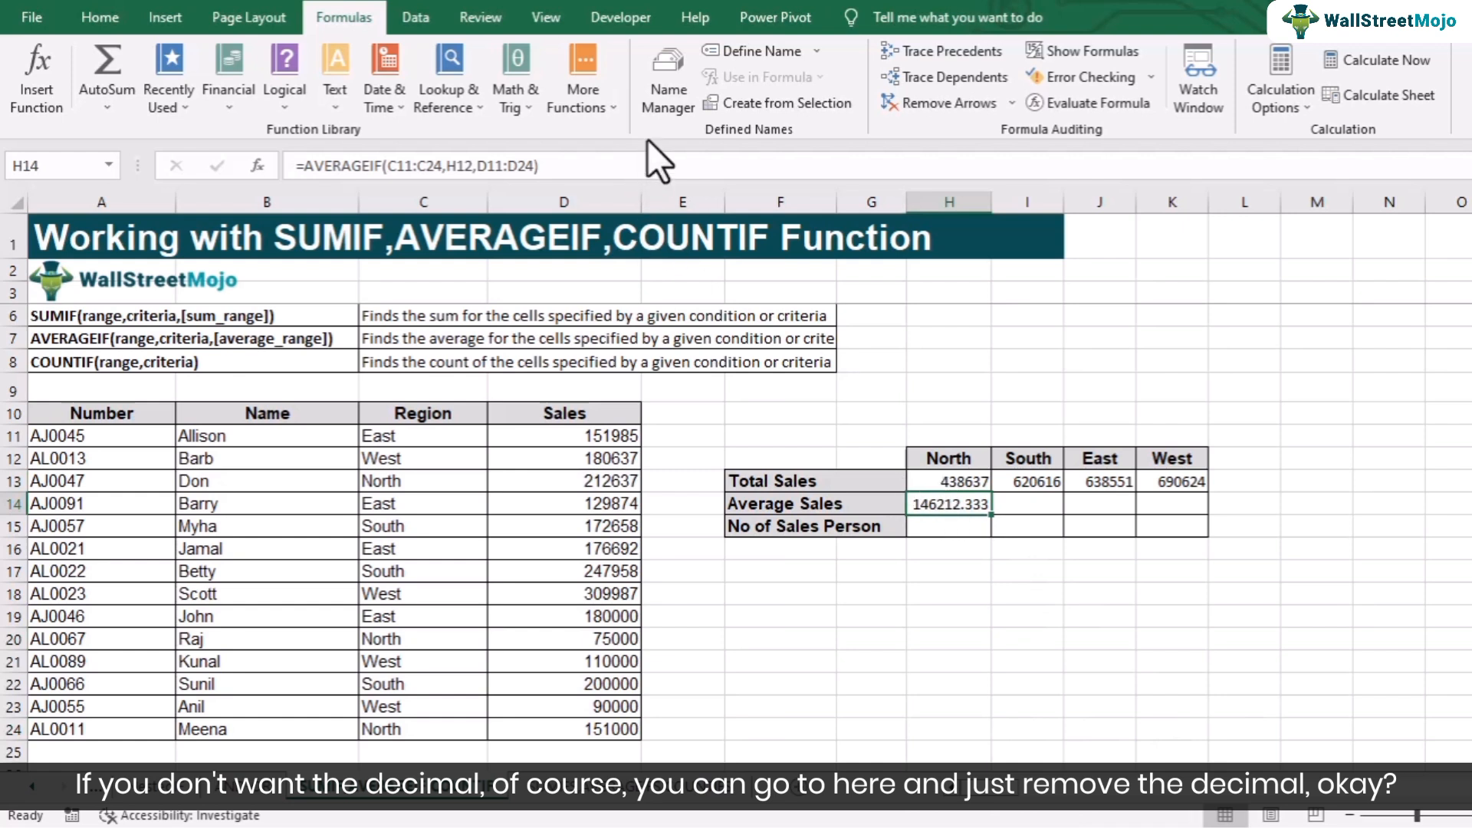
click(123, 24)
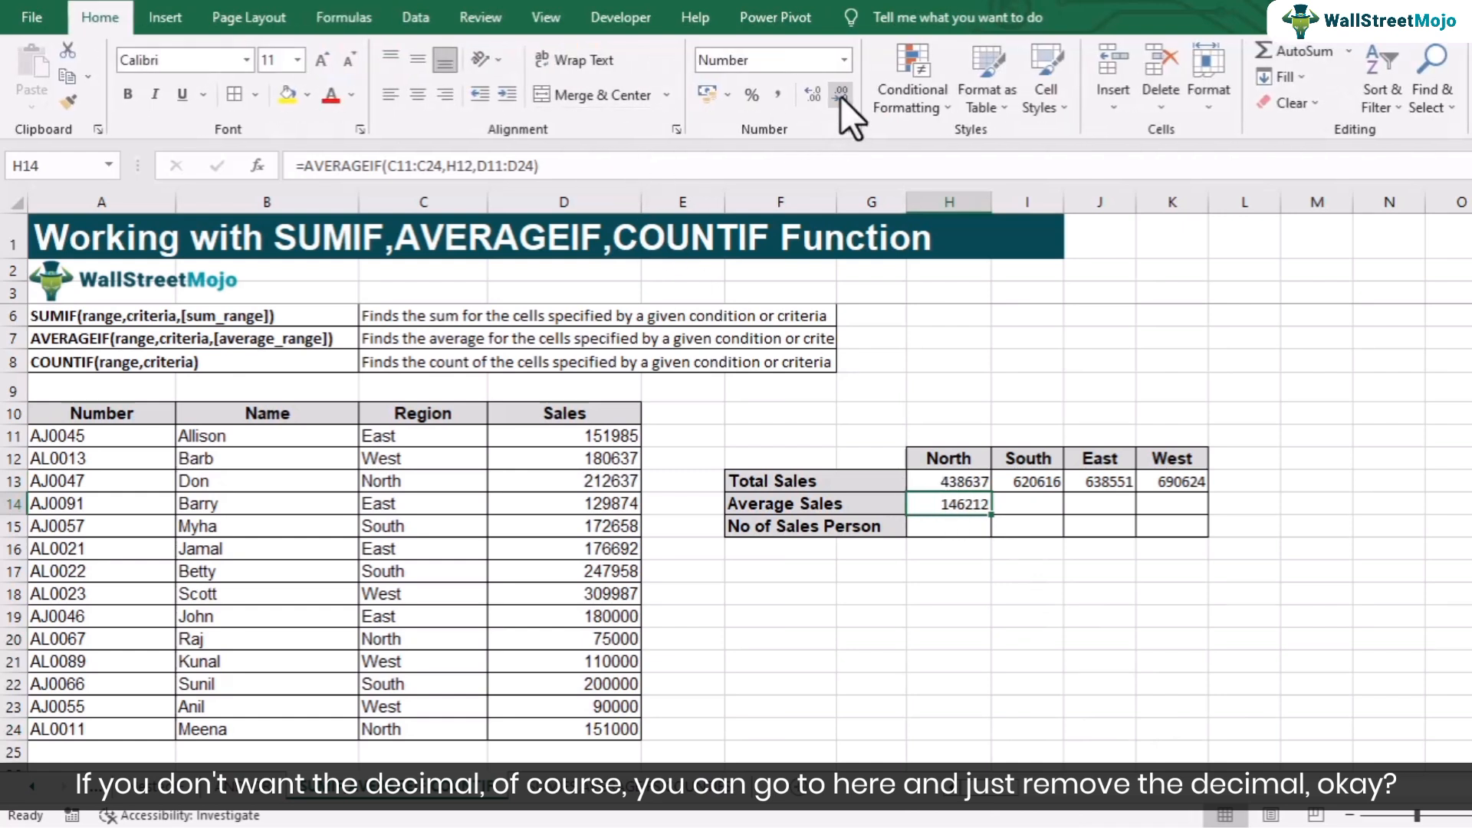
Step: Make the H14 formula's ranges absolute as $C$11:$C$24 and $D$11:$D$24, keeping H12 relative, and fill it across to K14
double_click(968, 506)
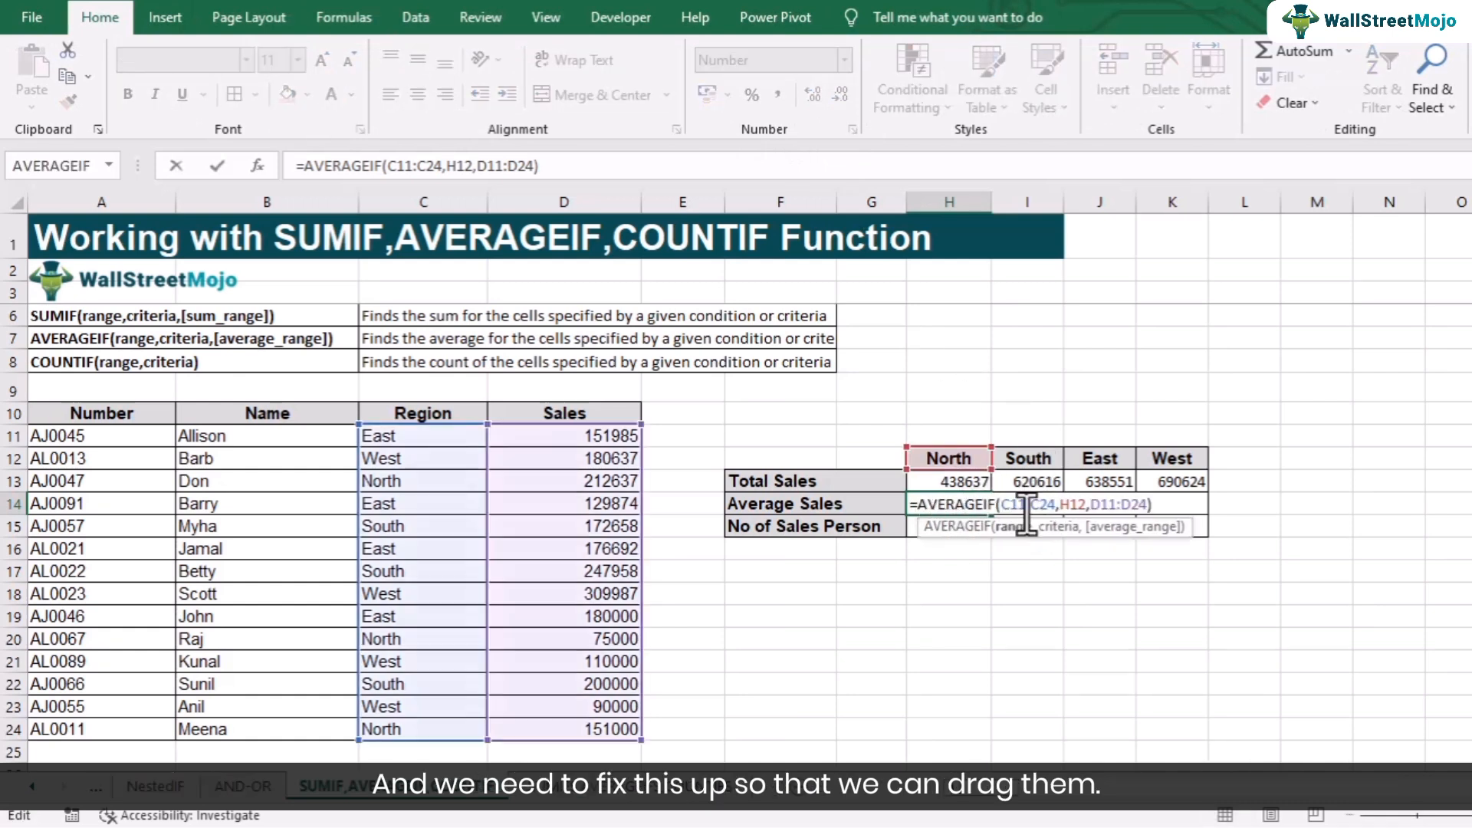
key(F4)
key(F4)
key(F4)
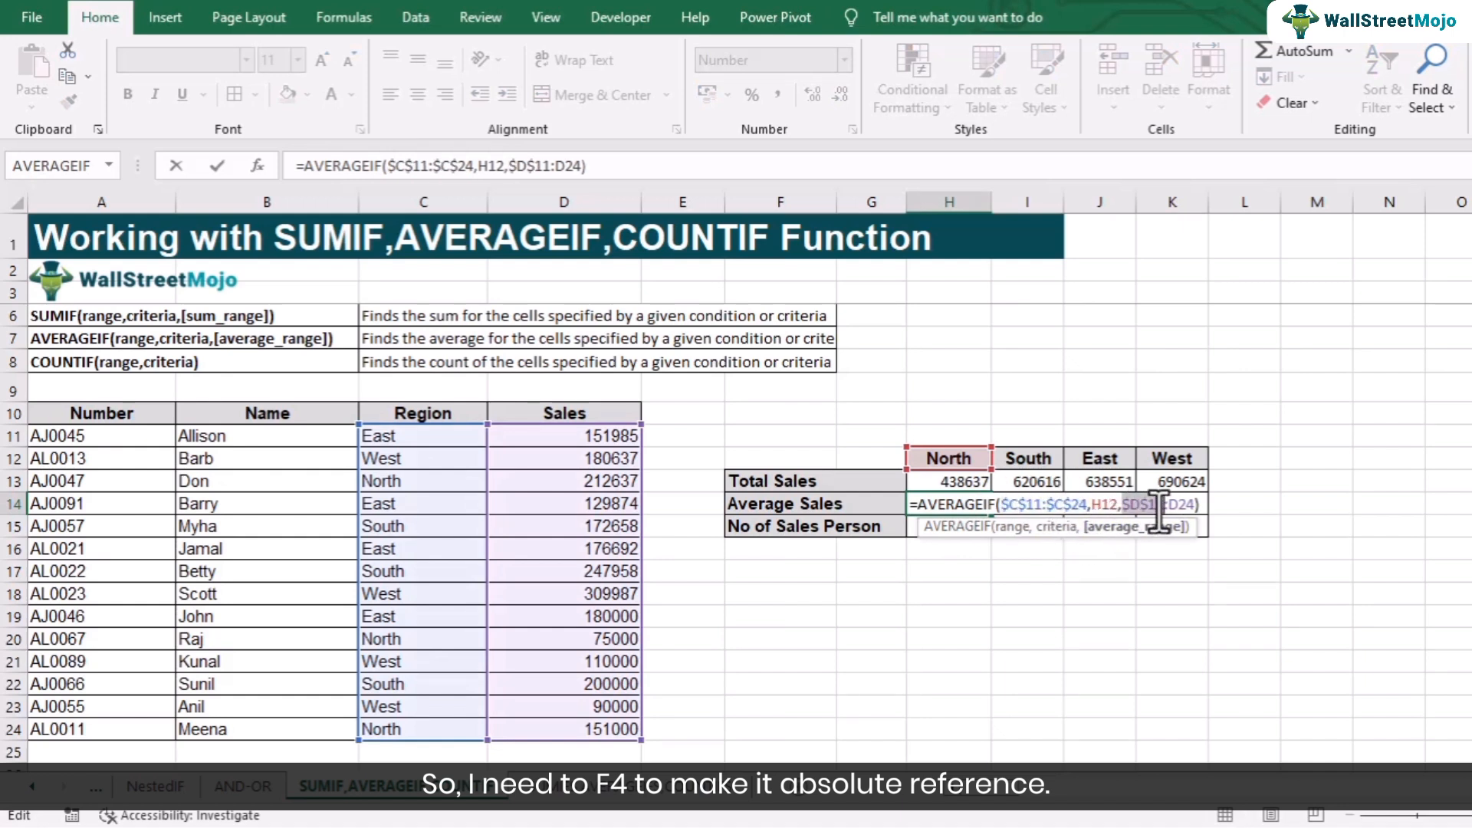
key(F4)
key(Return)
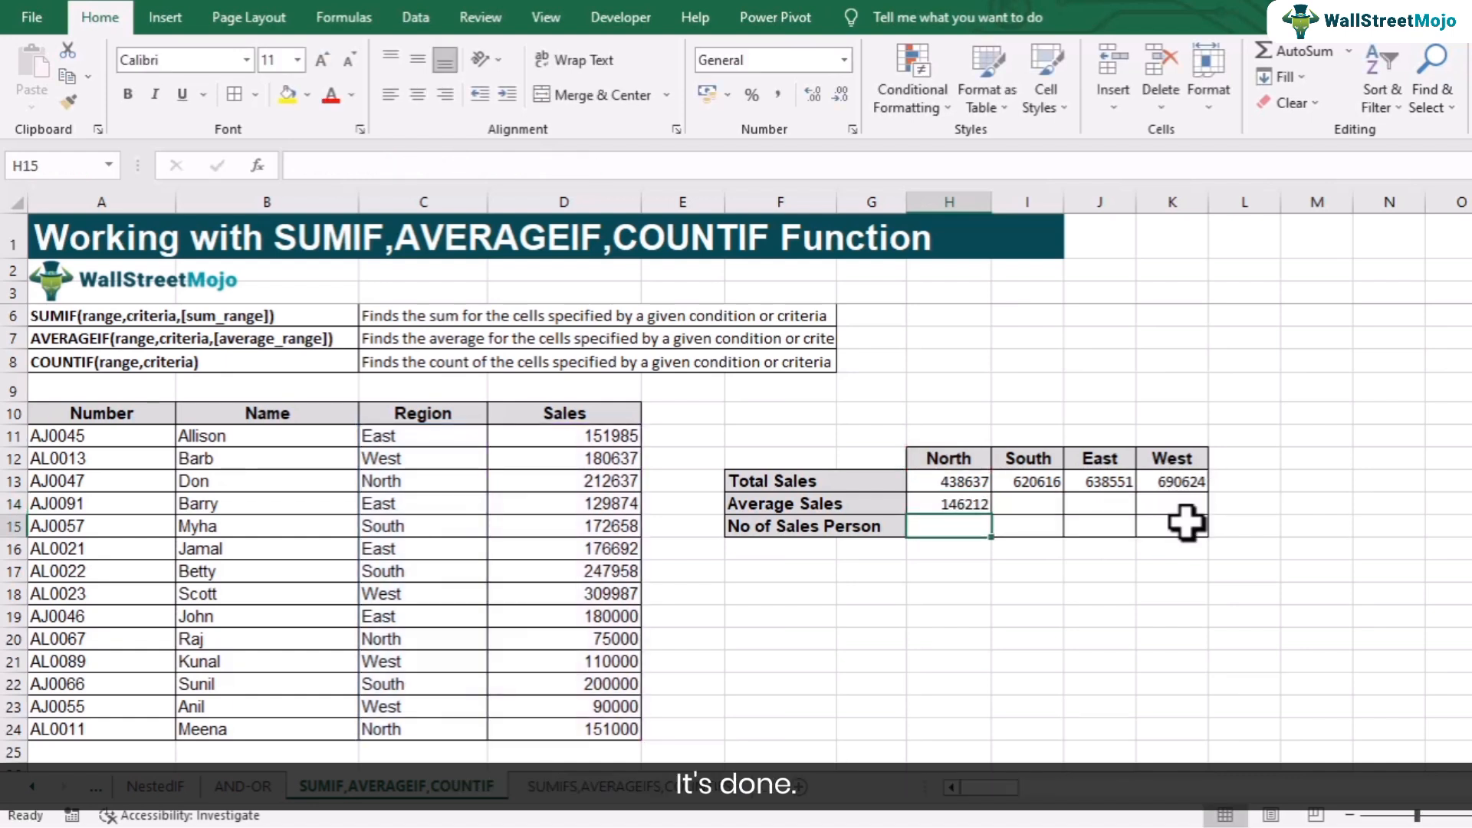
click(973, 506)
drag(991, 520, 1196, 518)
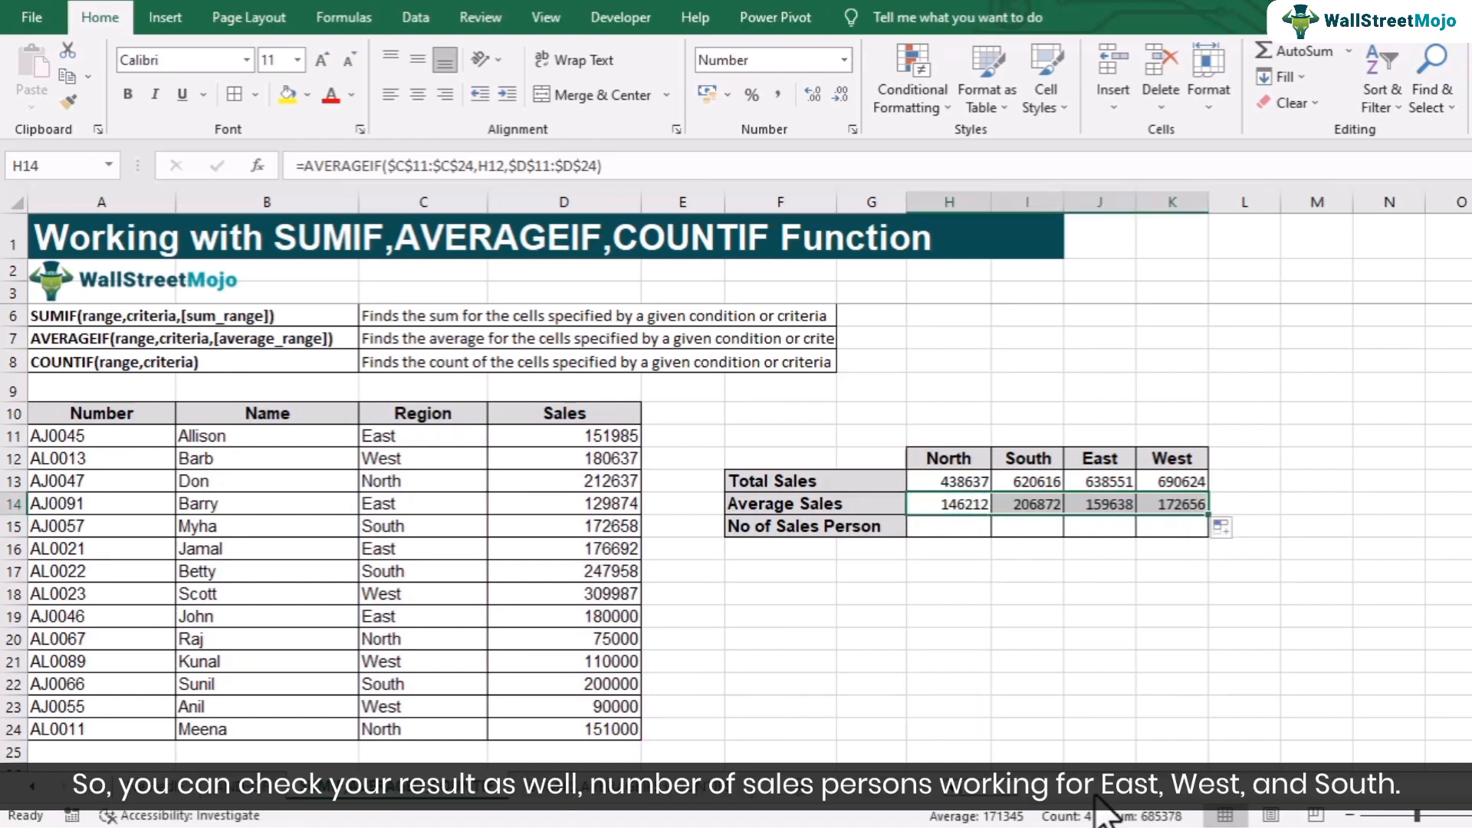
Step: Enter =COUNTIF($C$11:$C$24,H12) in H15 for the number of sales persons and fill it across to K15
click(949, 531)
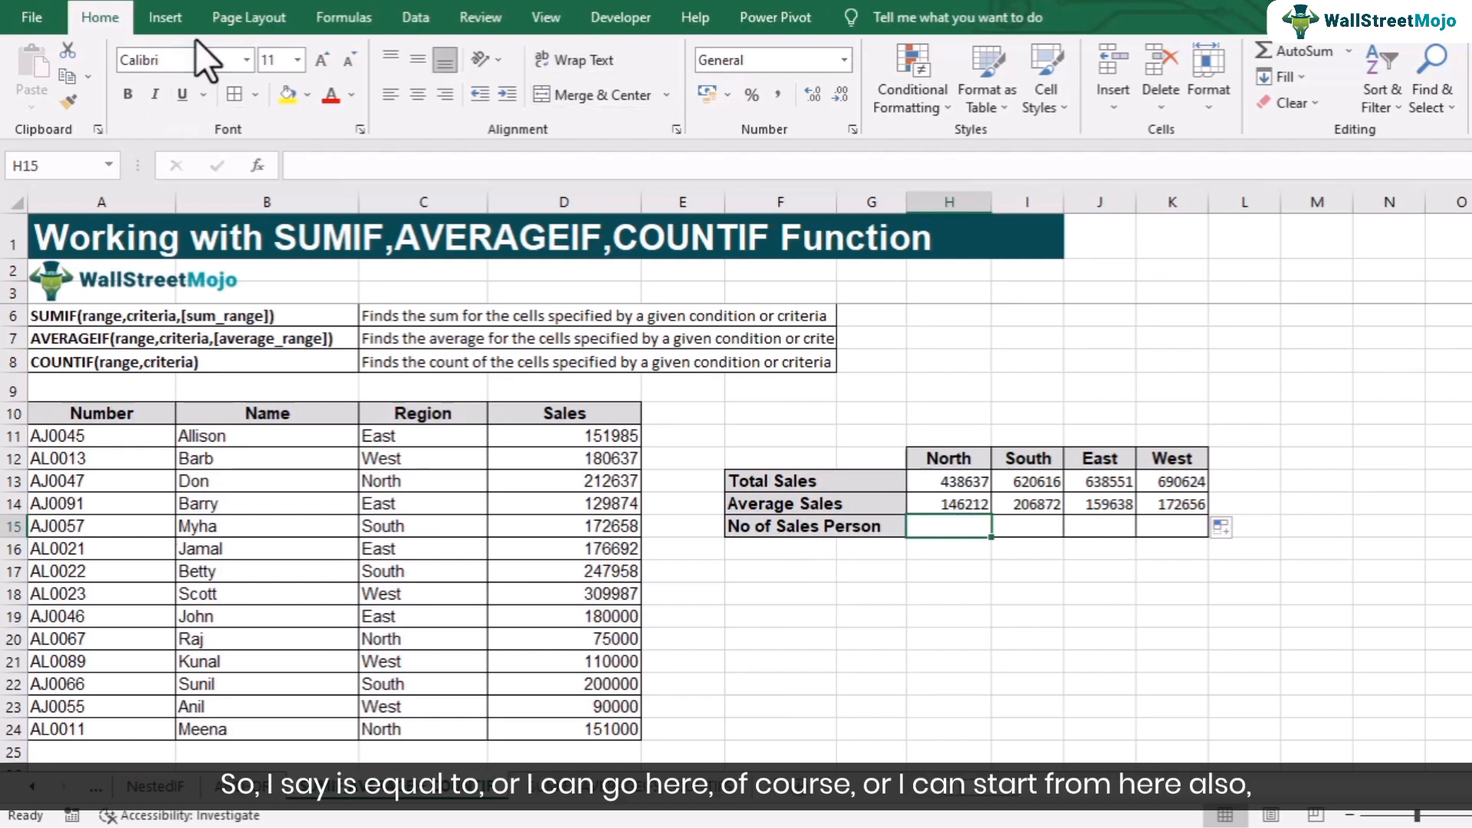
text(=coum)
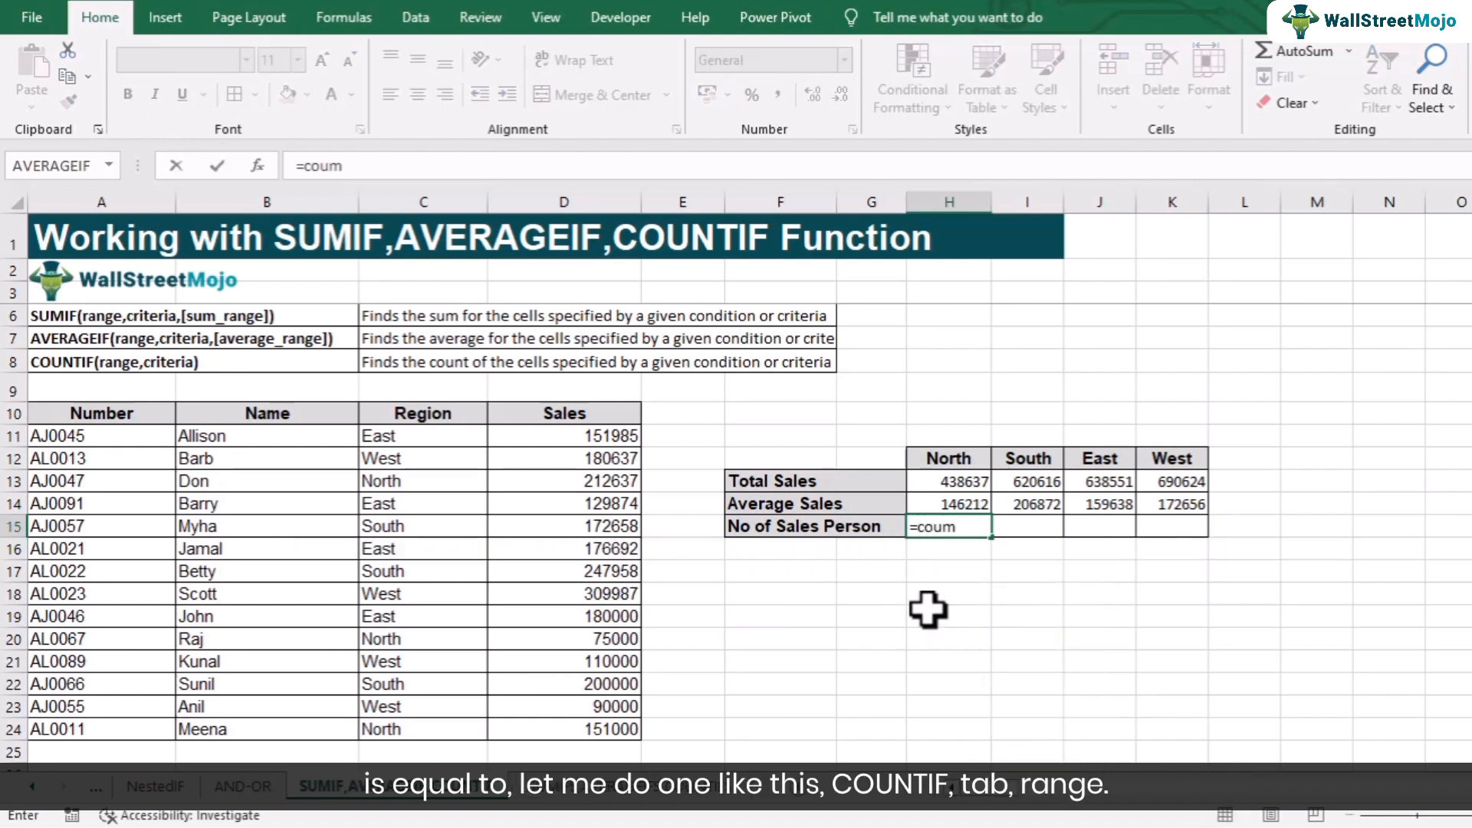
key(BackSpace)
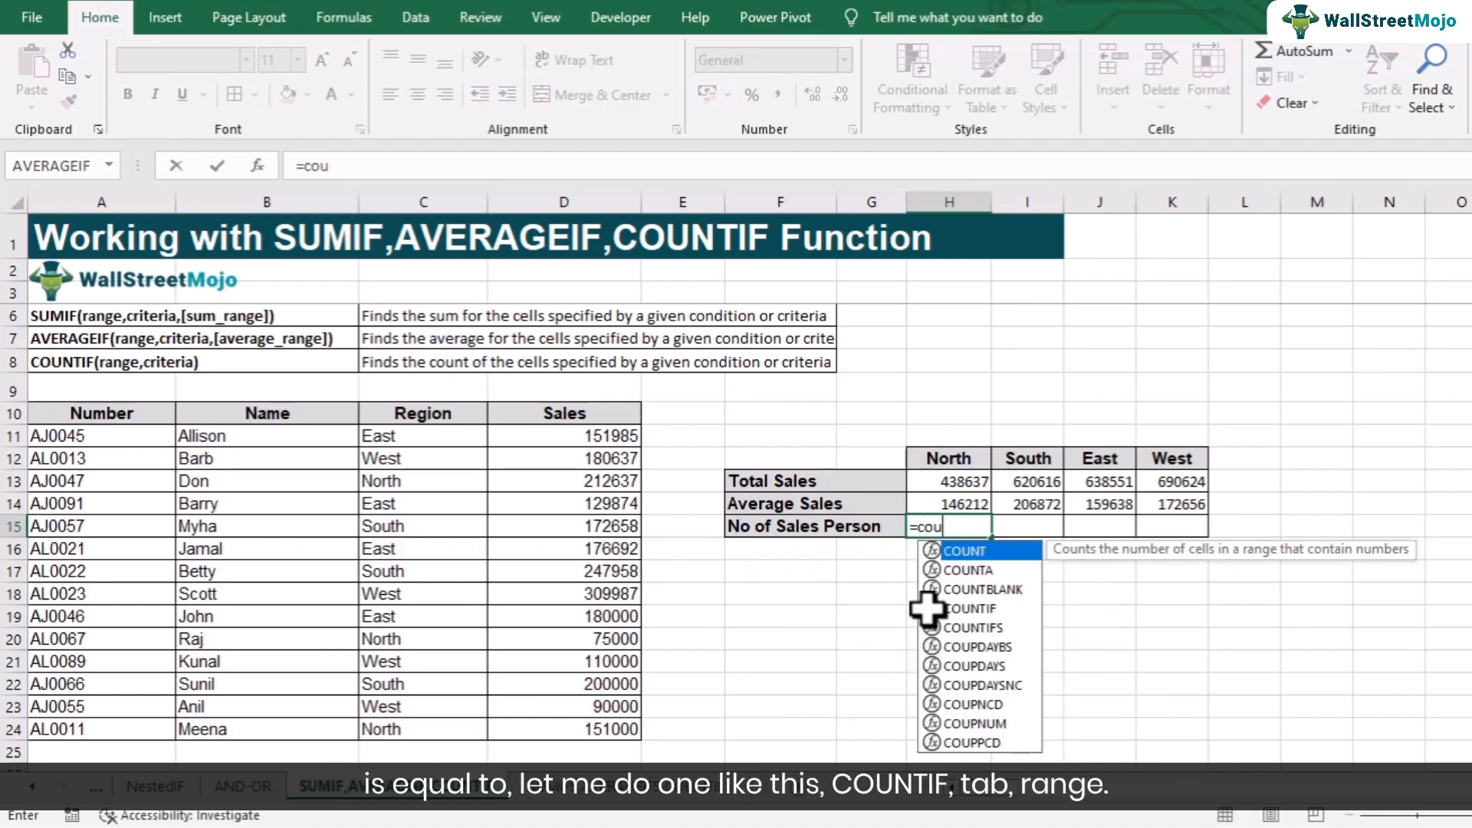
text(nti)
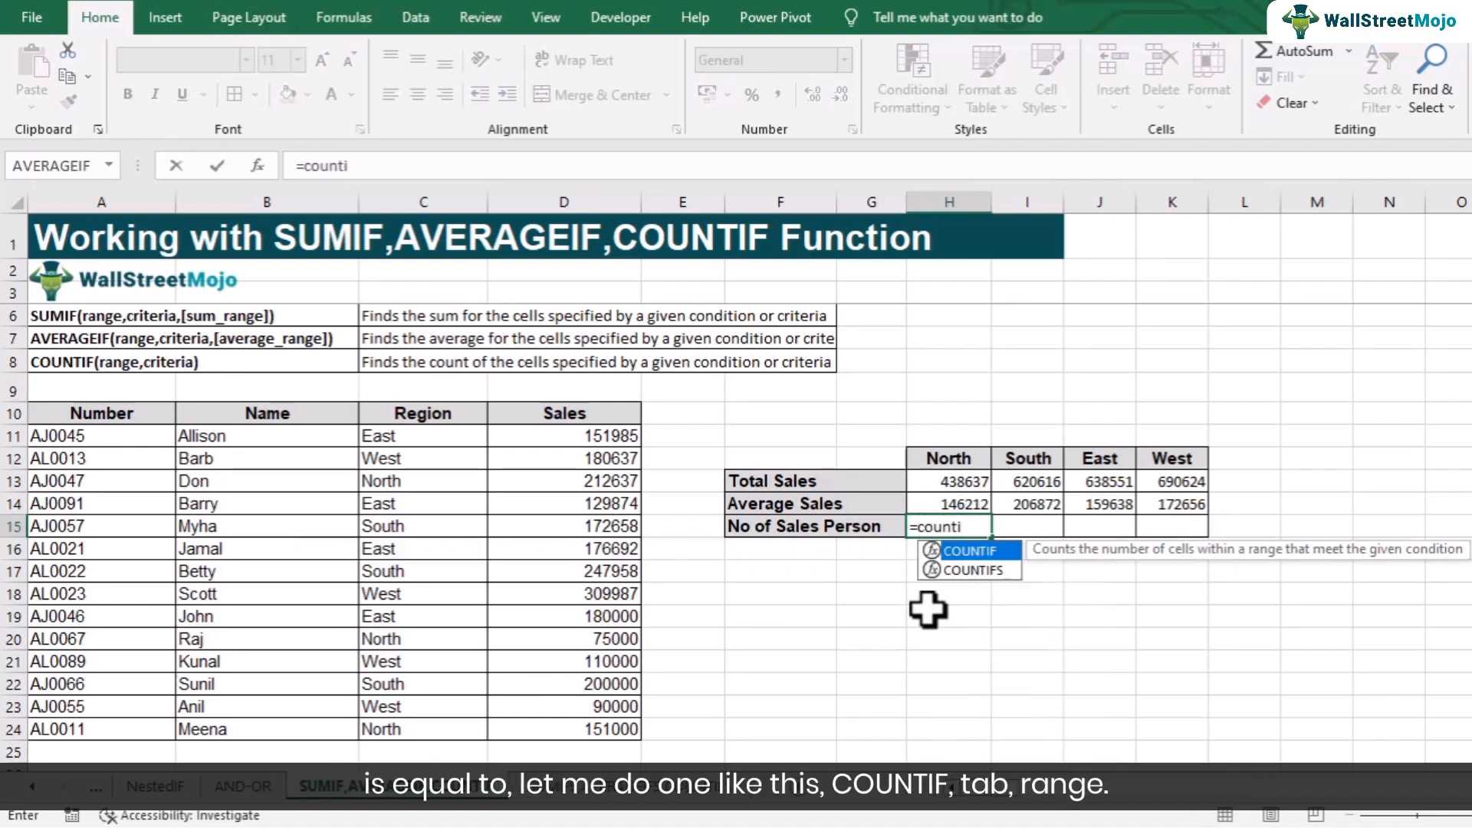
key(Tab)
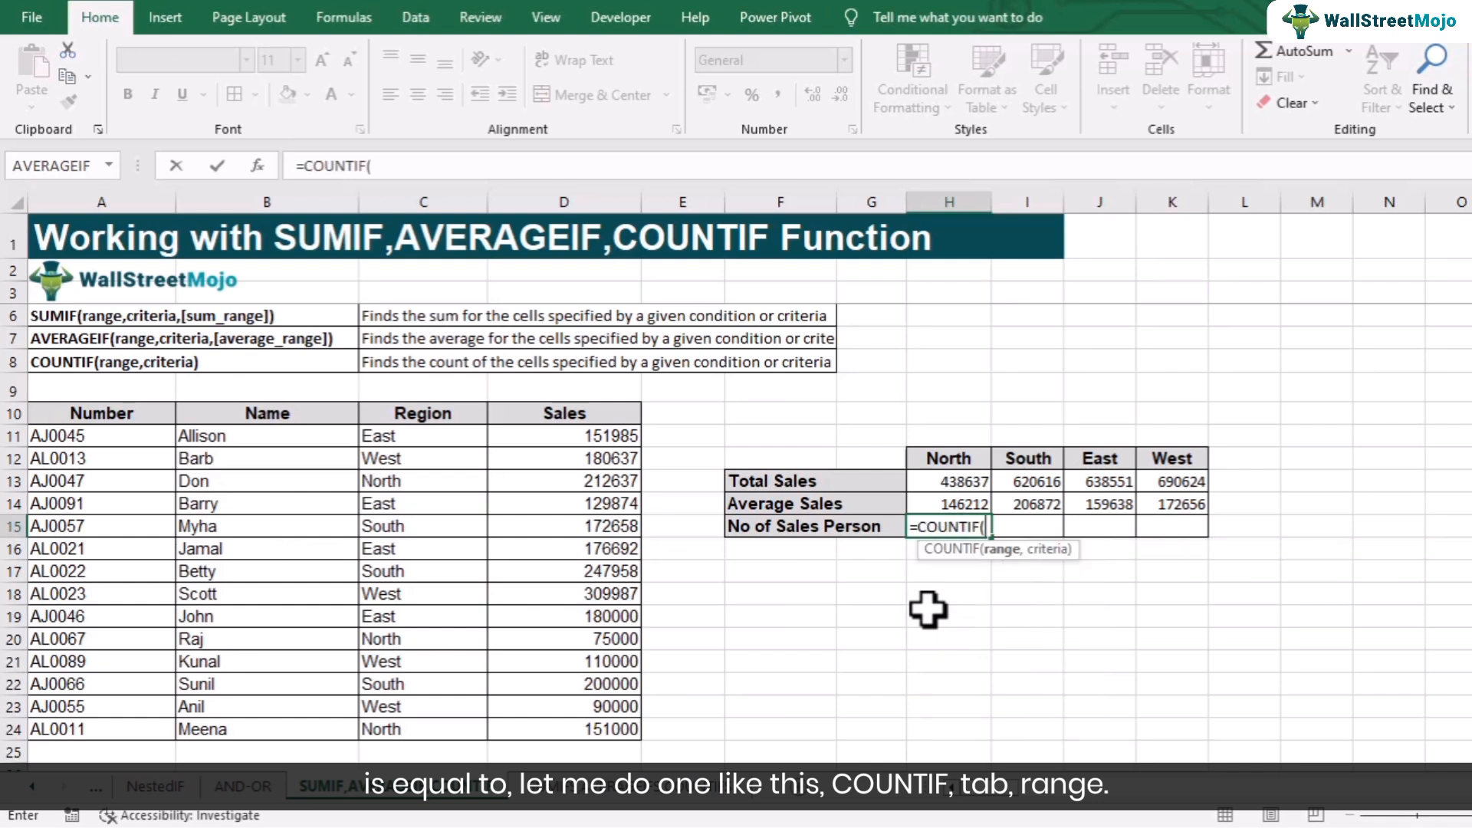
drag(430, 436, 432, 723)
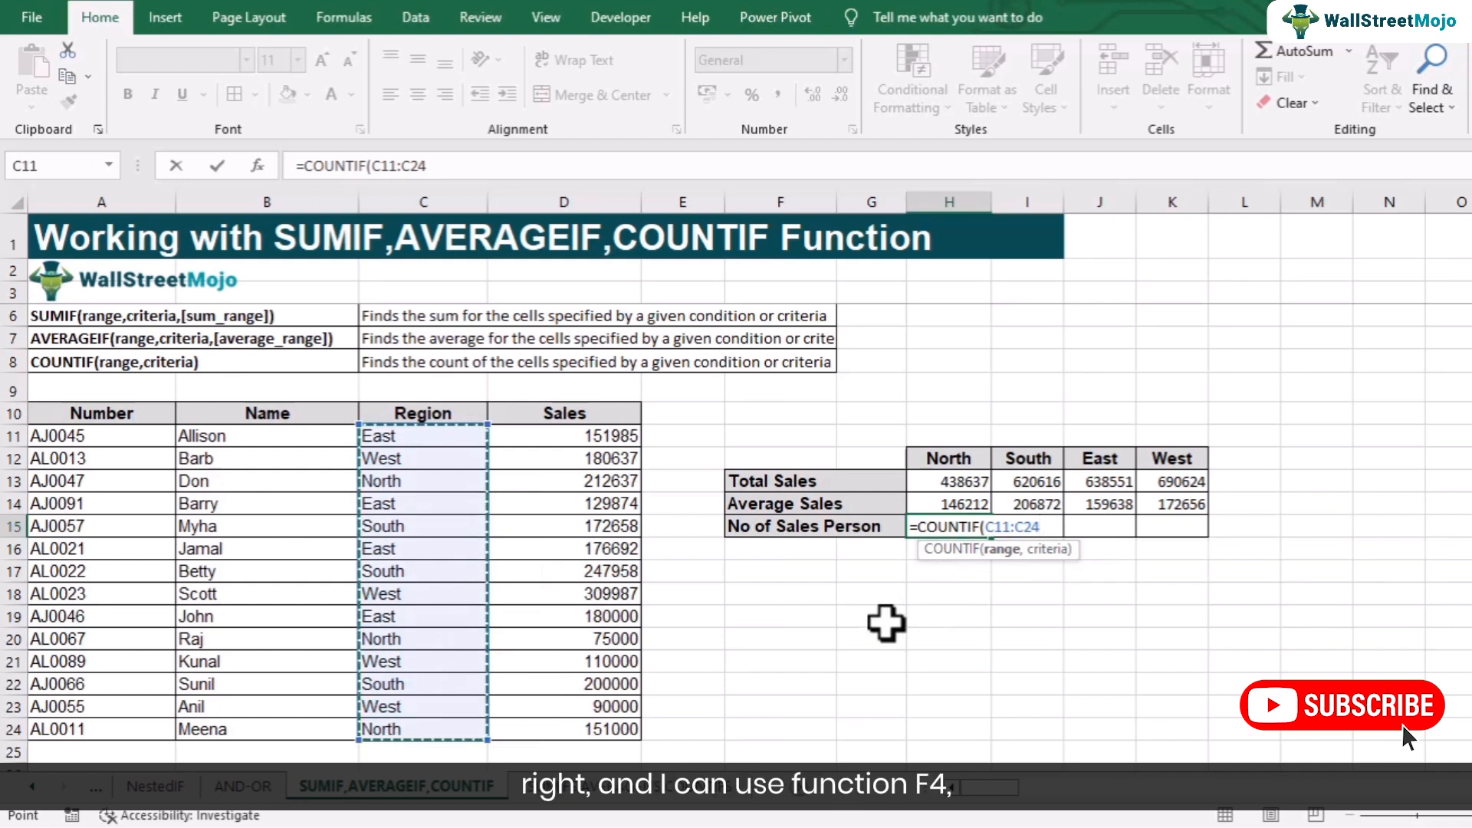
key(F4)
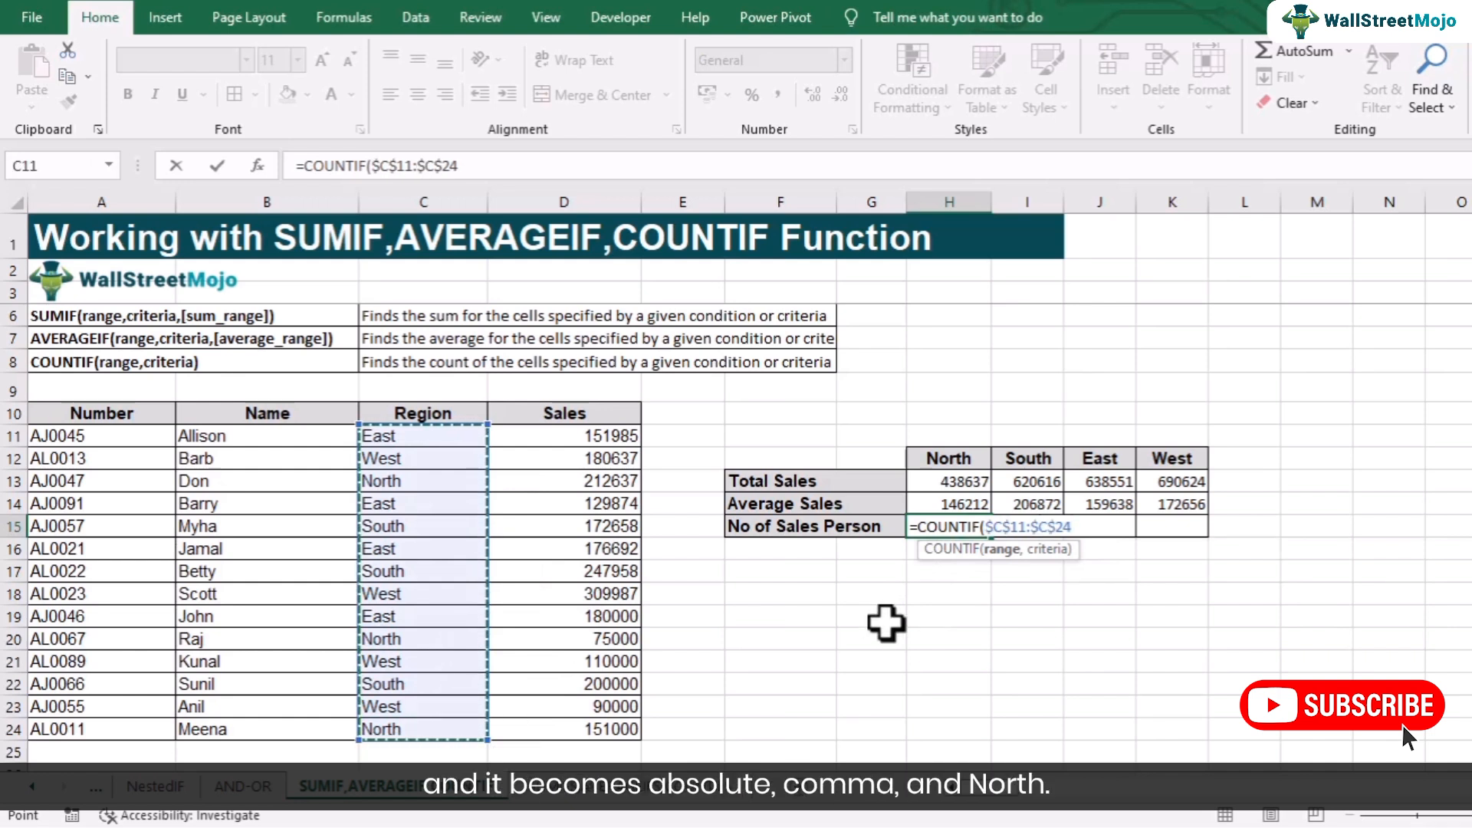
text(,)
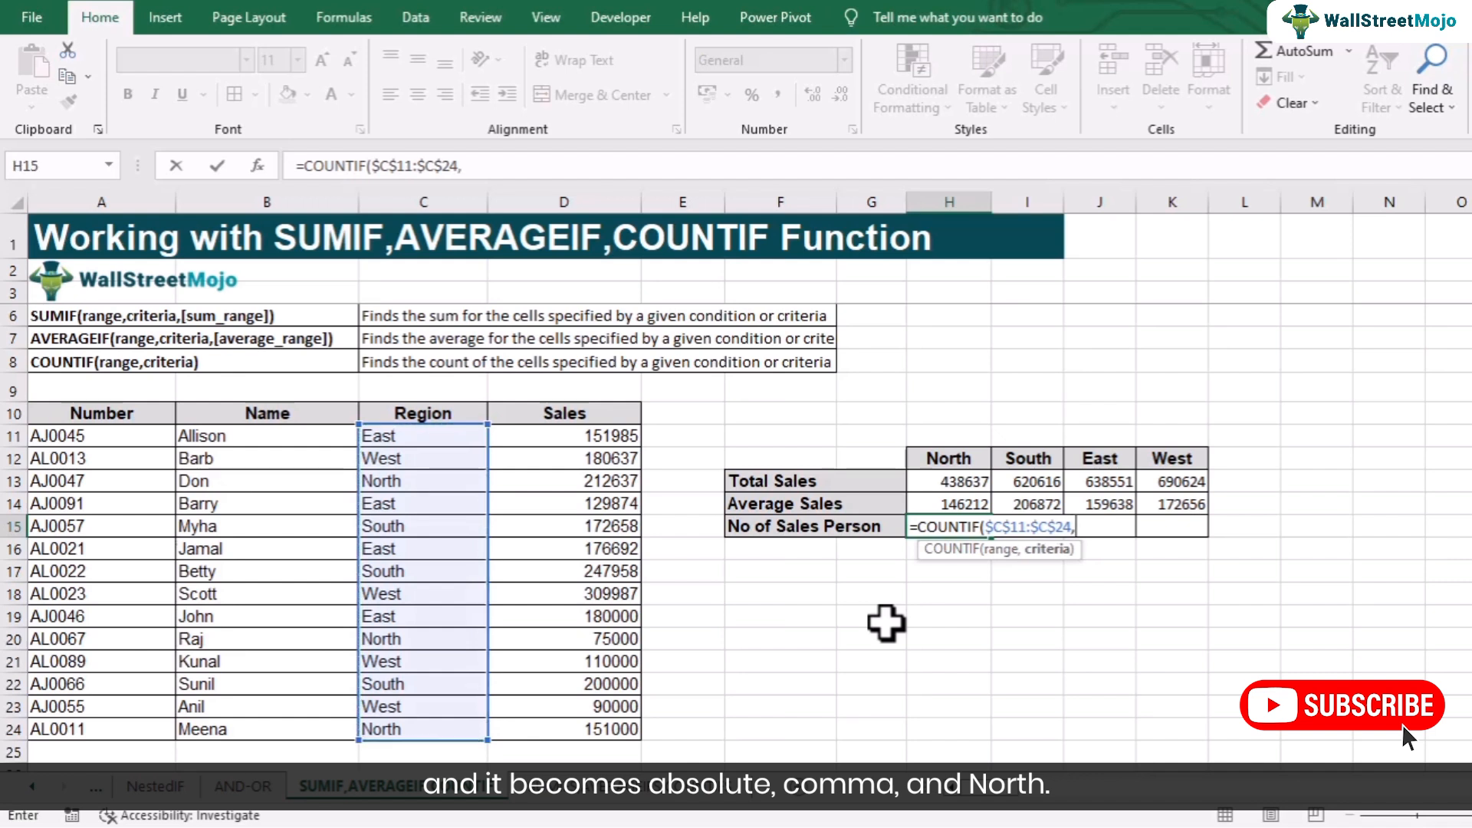
click(959, 459)
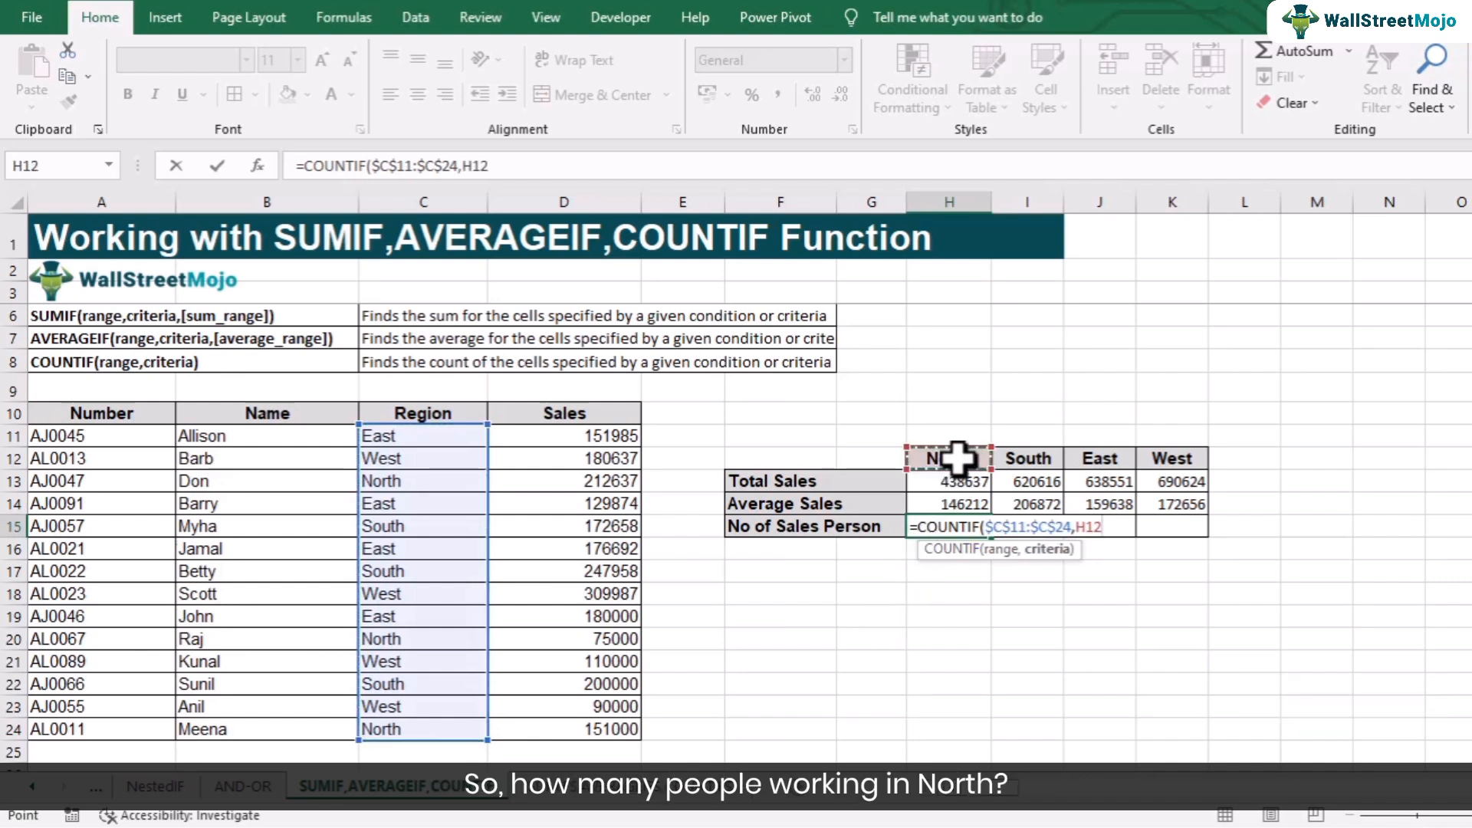
key(Return)
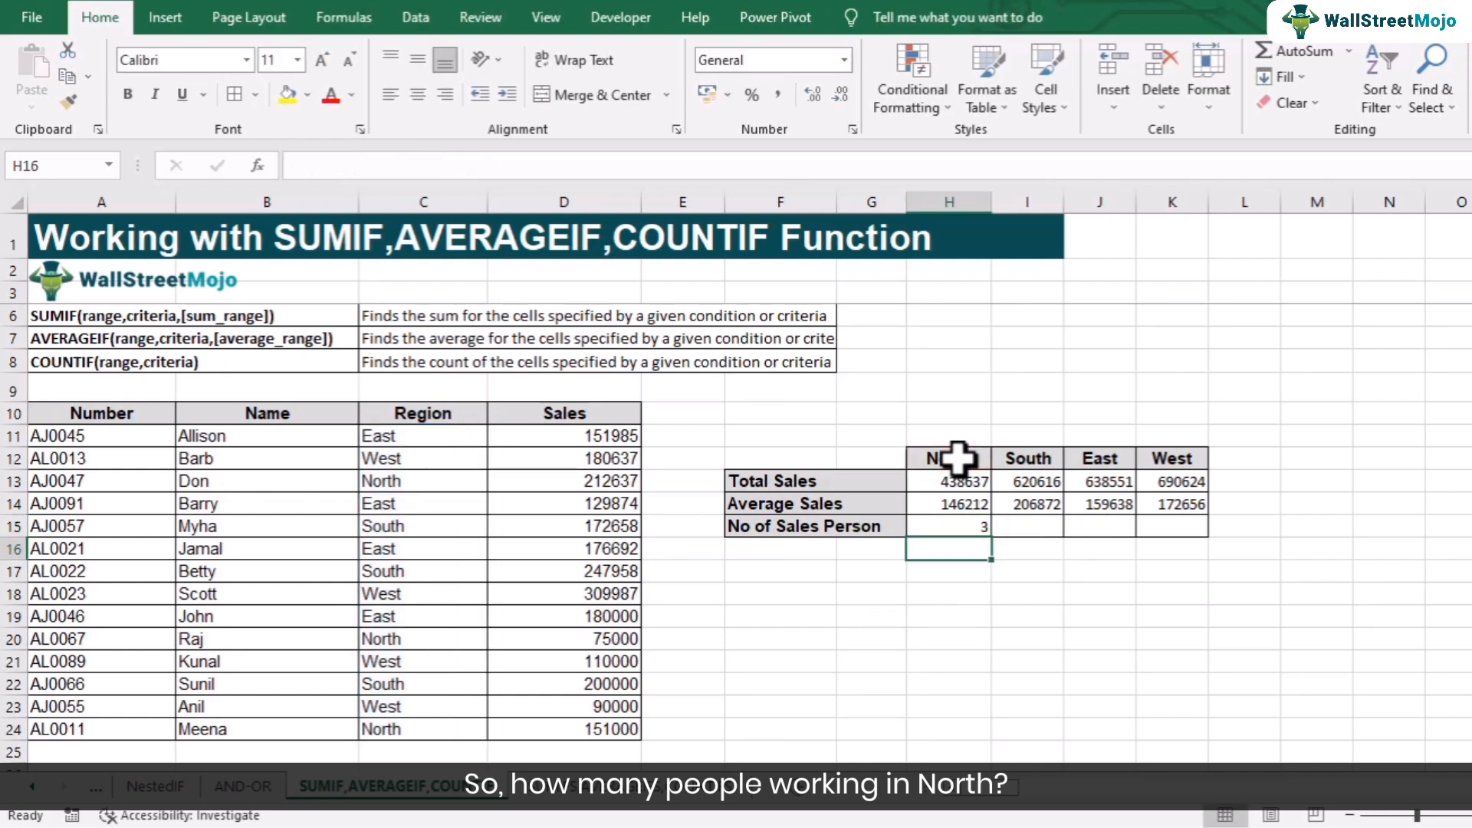
click(978, 529)
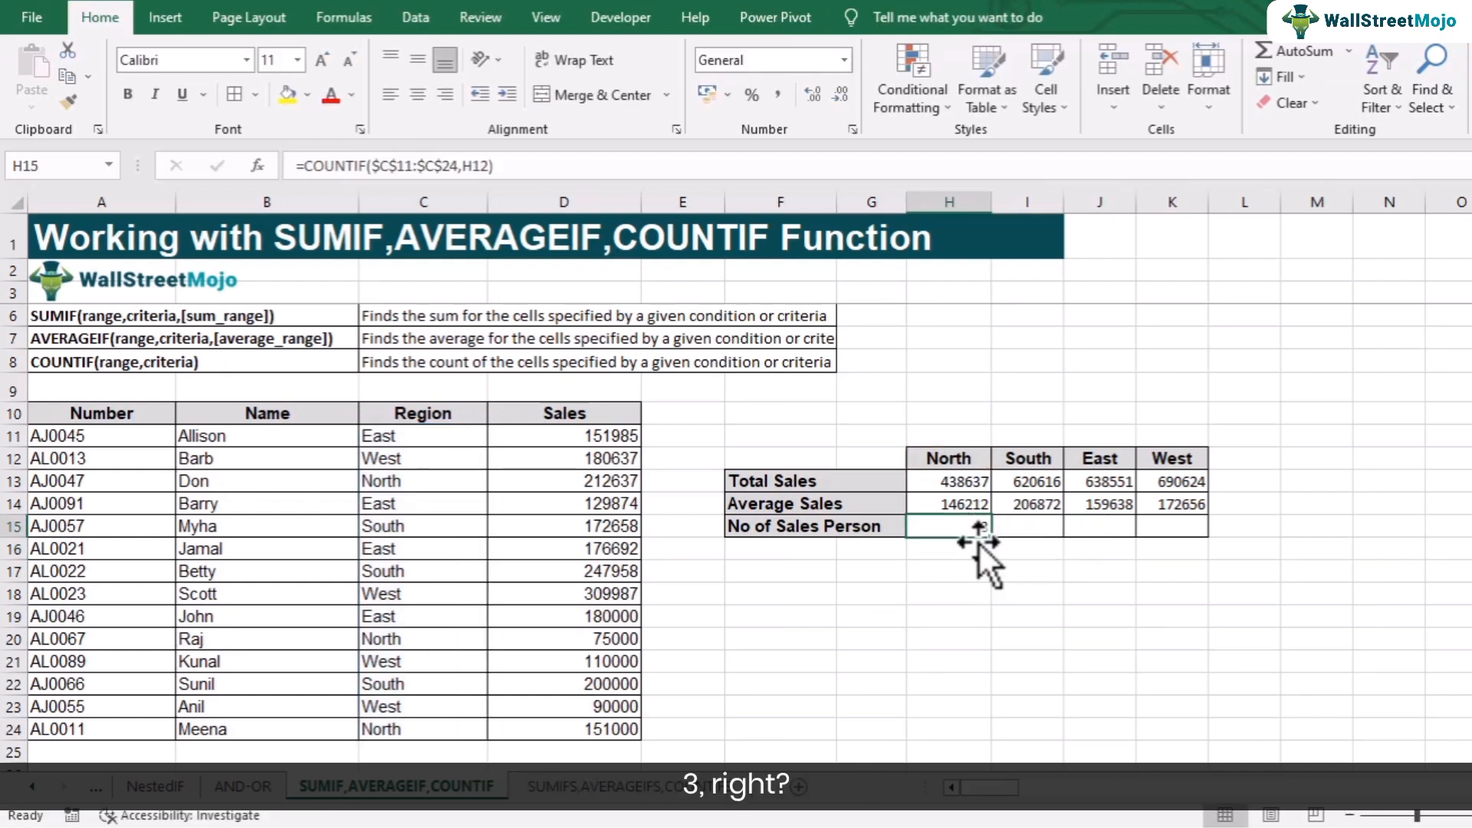
drag(994, 539, 1203, 532)
Step: Check the North sales person count by going through the North entries C13, C20 and C24 in the Region column
click(1041, 528)
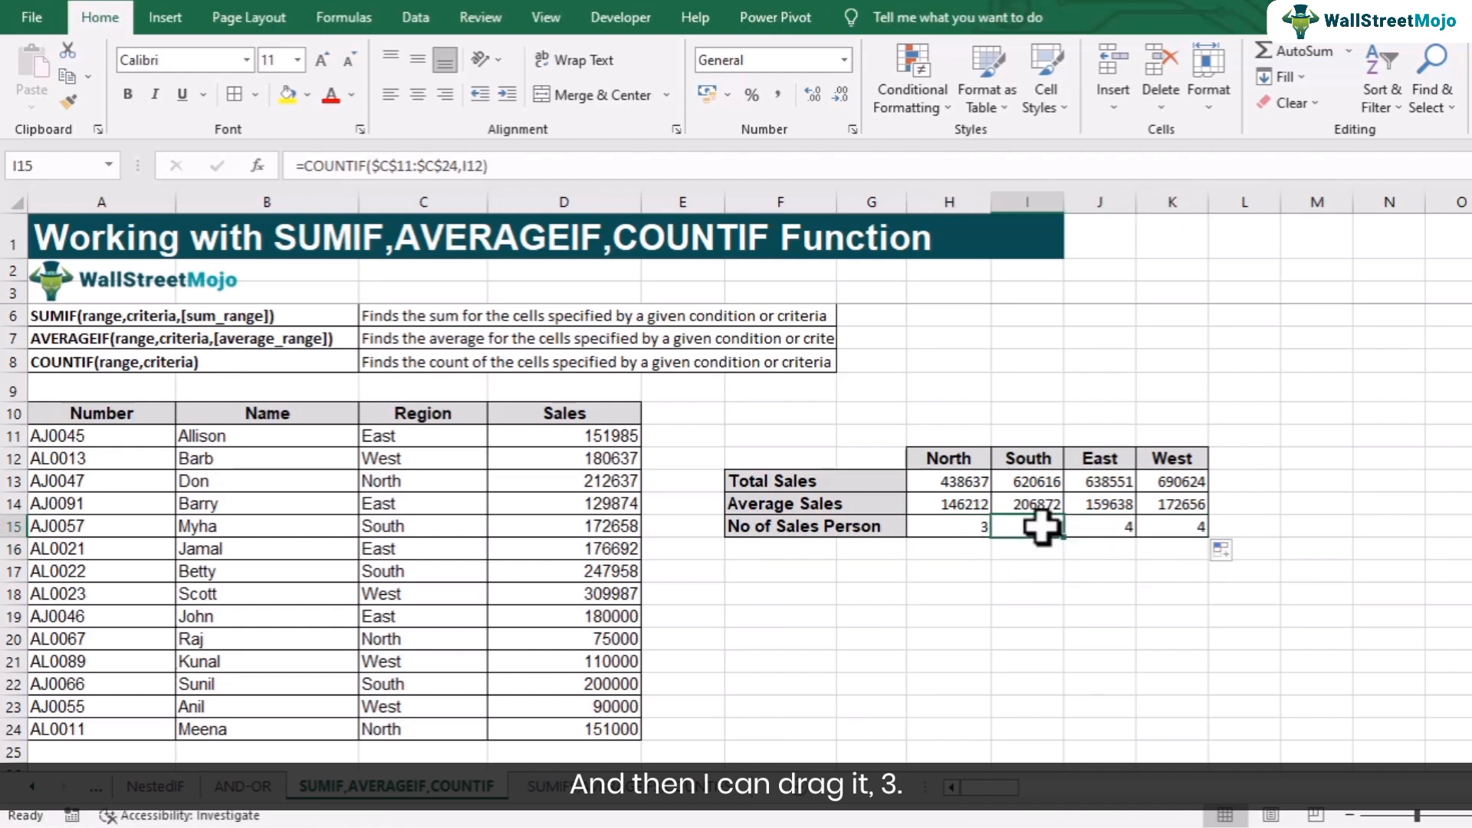
click(413, 482)
click(391, 640)
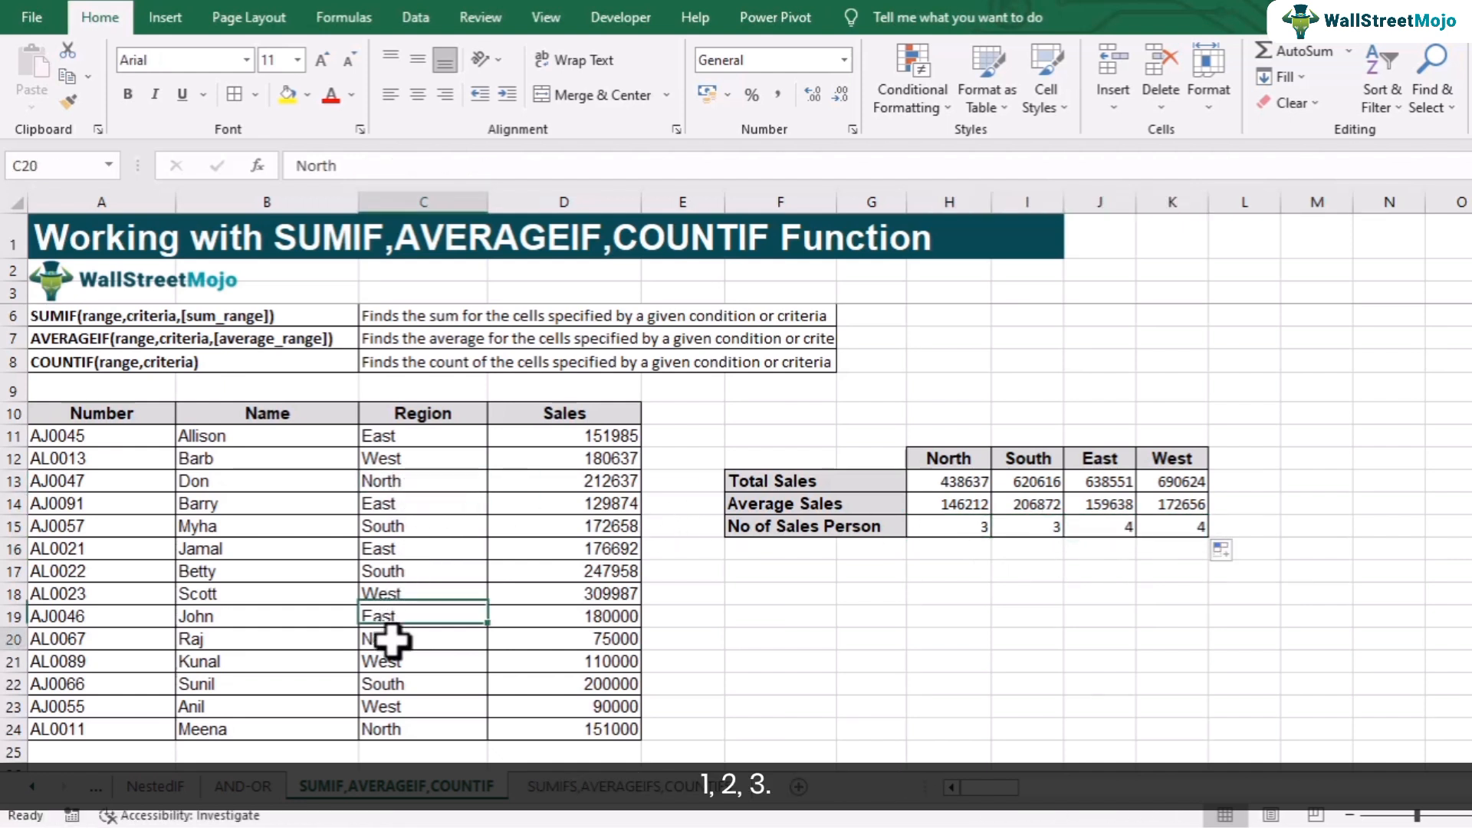
click(378, 733)
Step: Check the South sales person count in I15 against the South entries in the Region column
click(1054, 529)
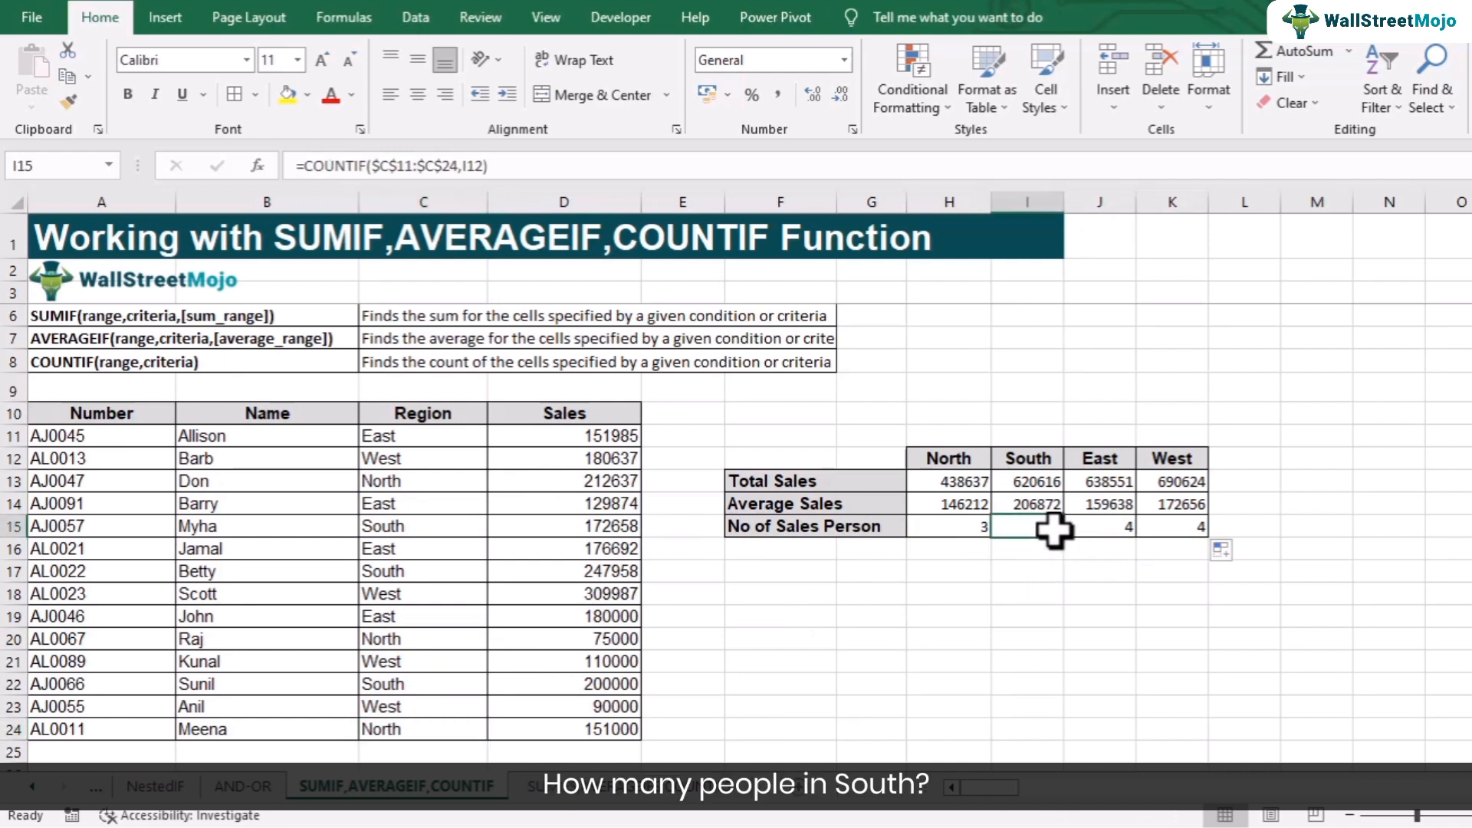
click(421, 526)
click(393, 687)
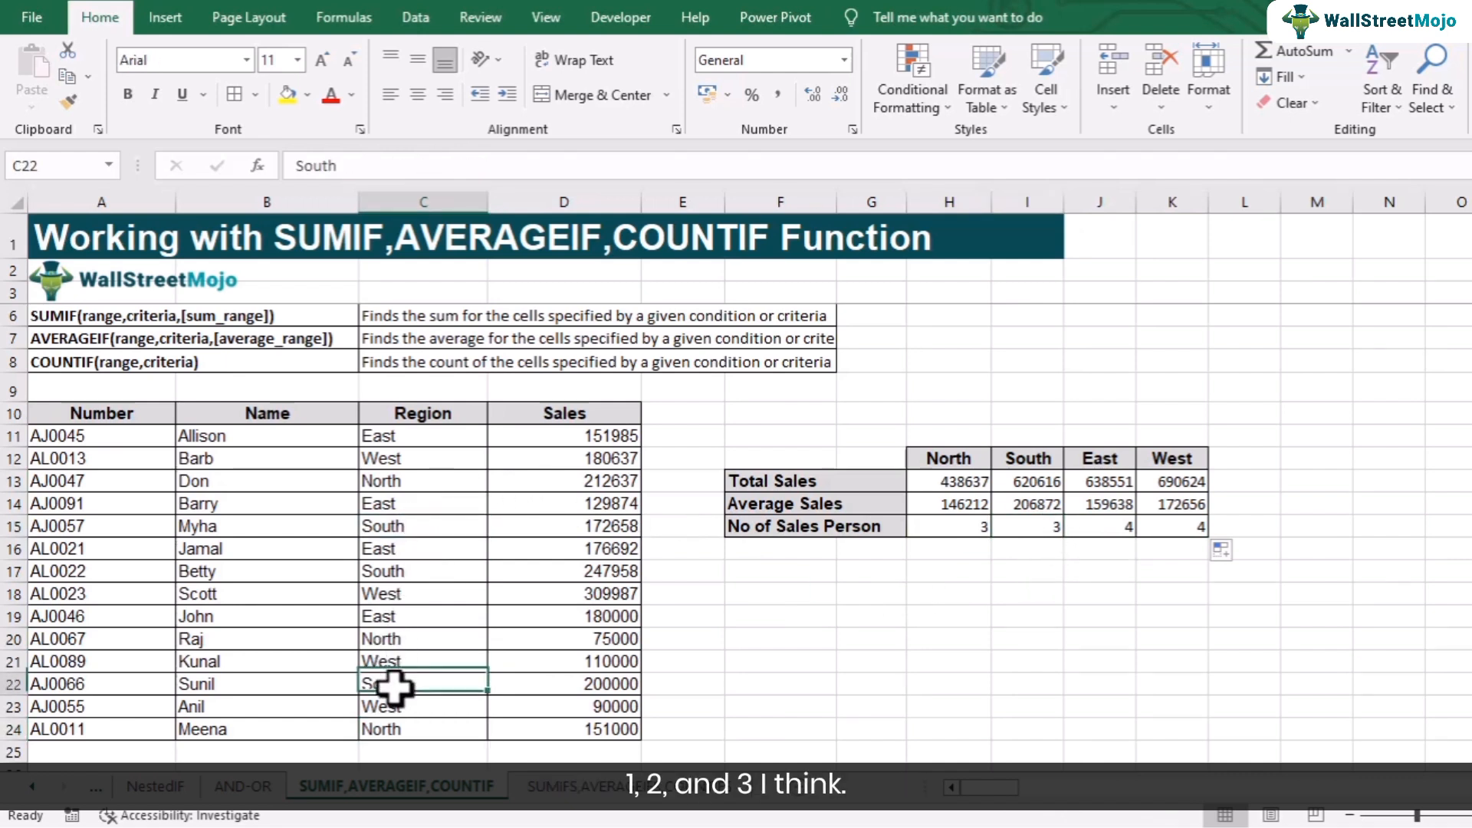
Step: Recount the South entries C15, C17 and C22 in the Region column
click(388, 437)
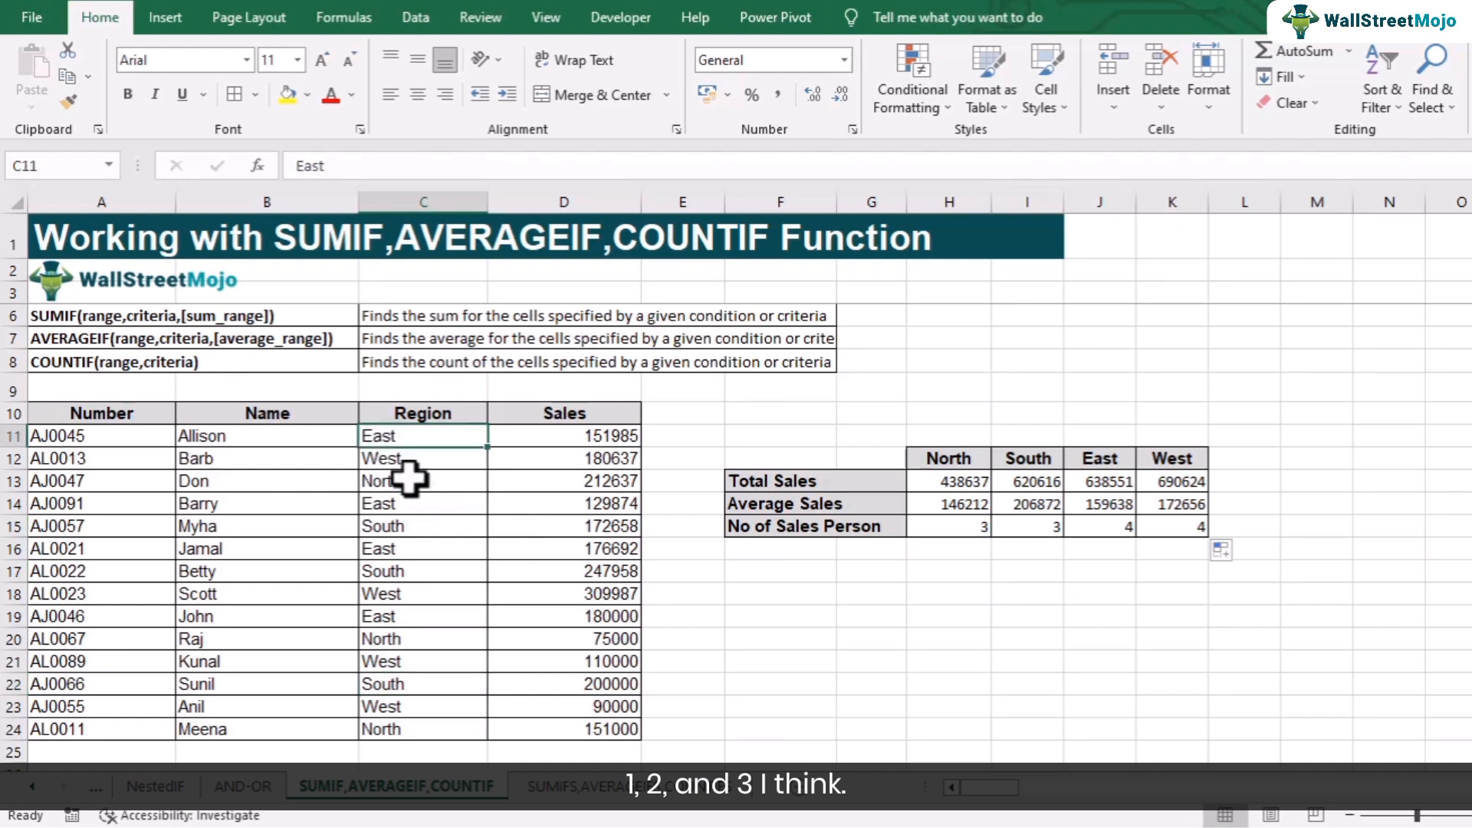
click(407, 532)
click(403, 572)
click(406, 684)
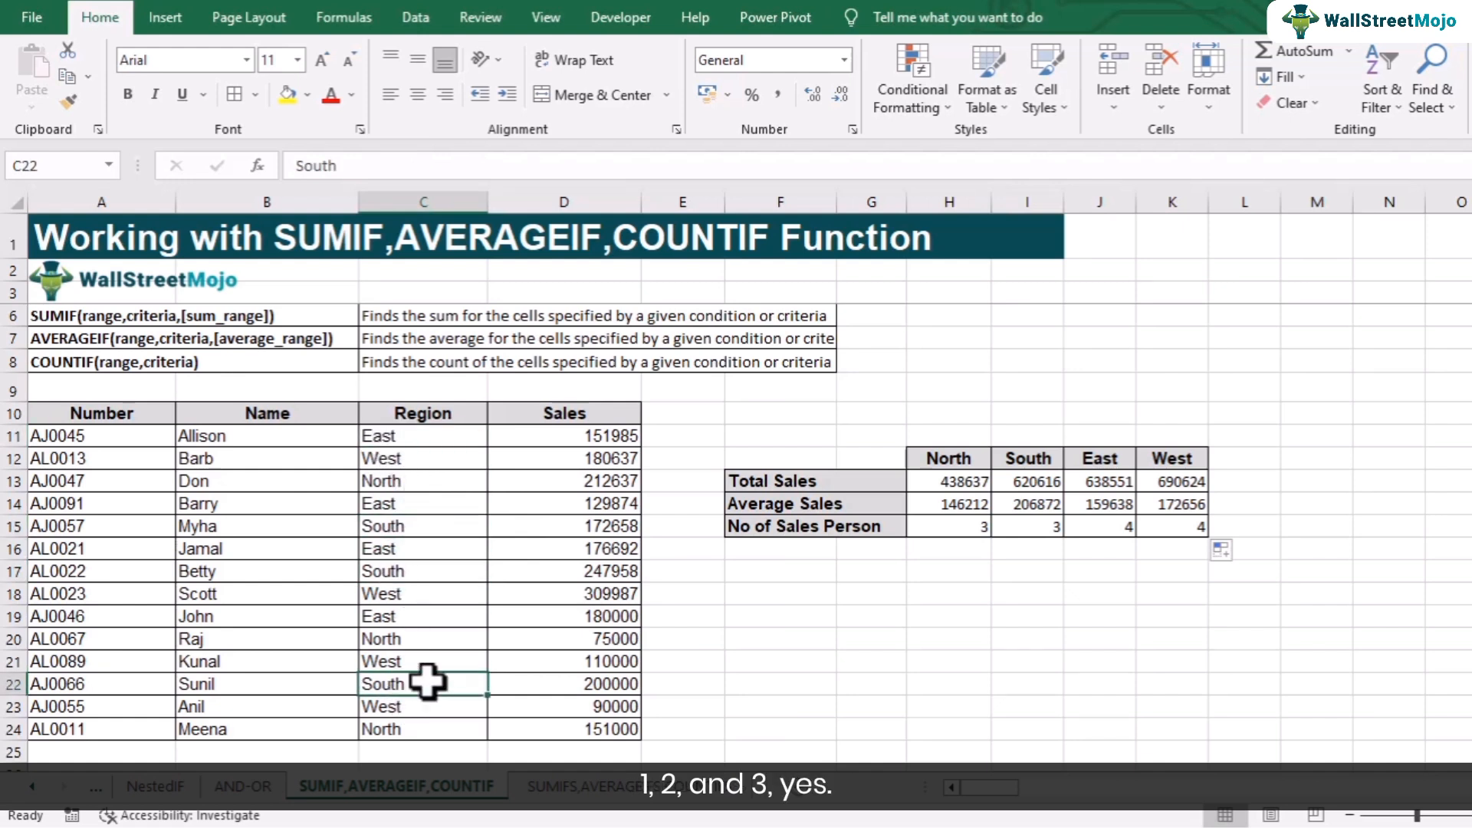
Step: Check the East sales person count by going through the East entries C11, C14, C16 and C19 in the Region column
click(430, 437)
click(405, 504)
click(393, 549)
click(398, 615)
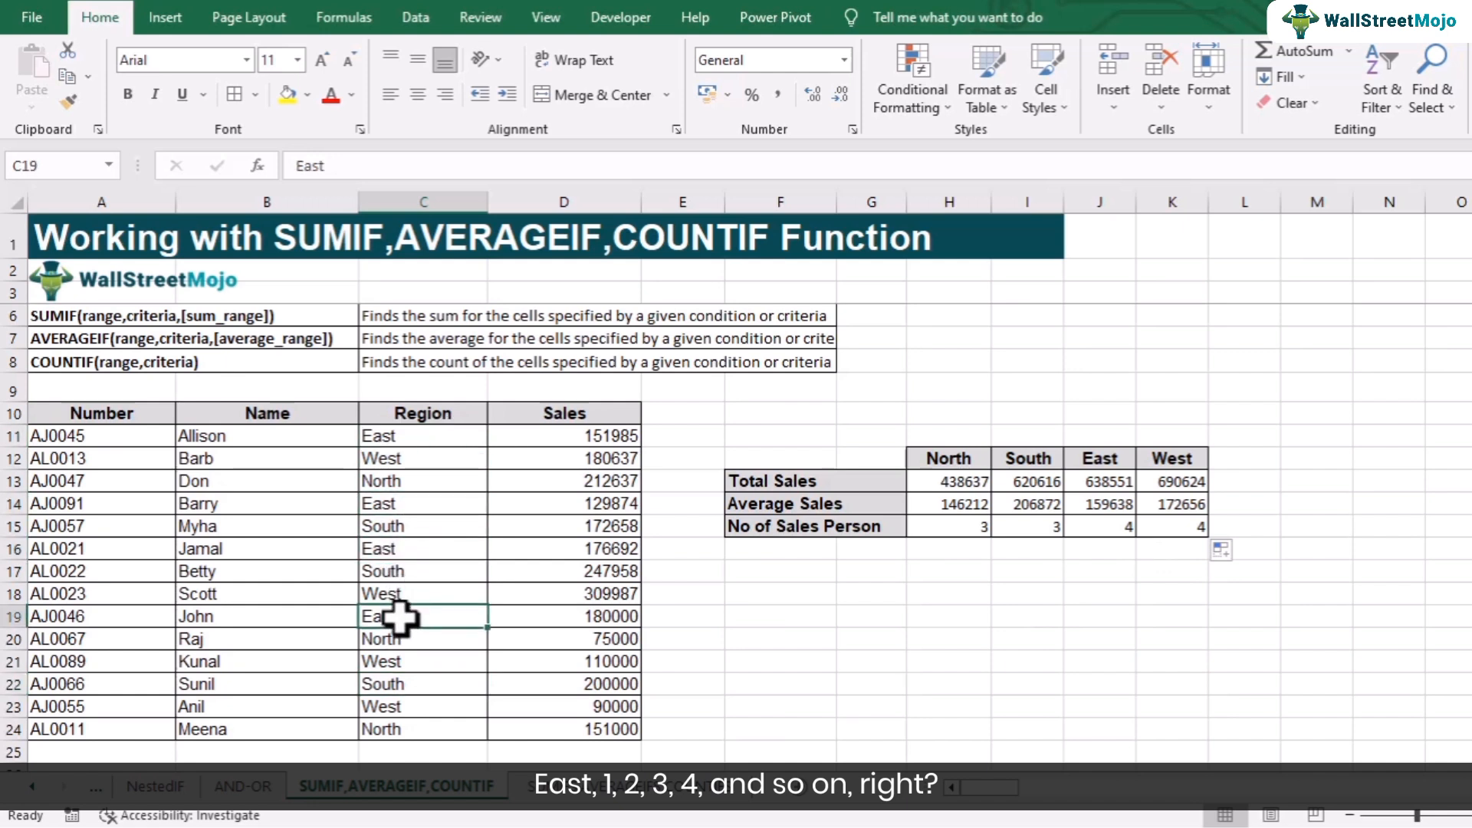
click(1093, 575)
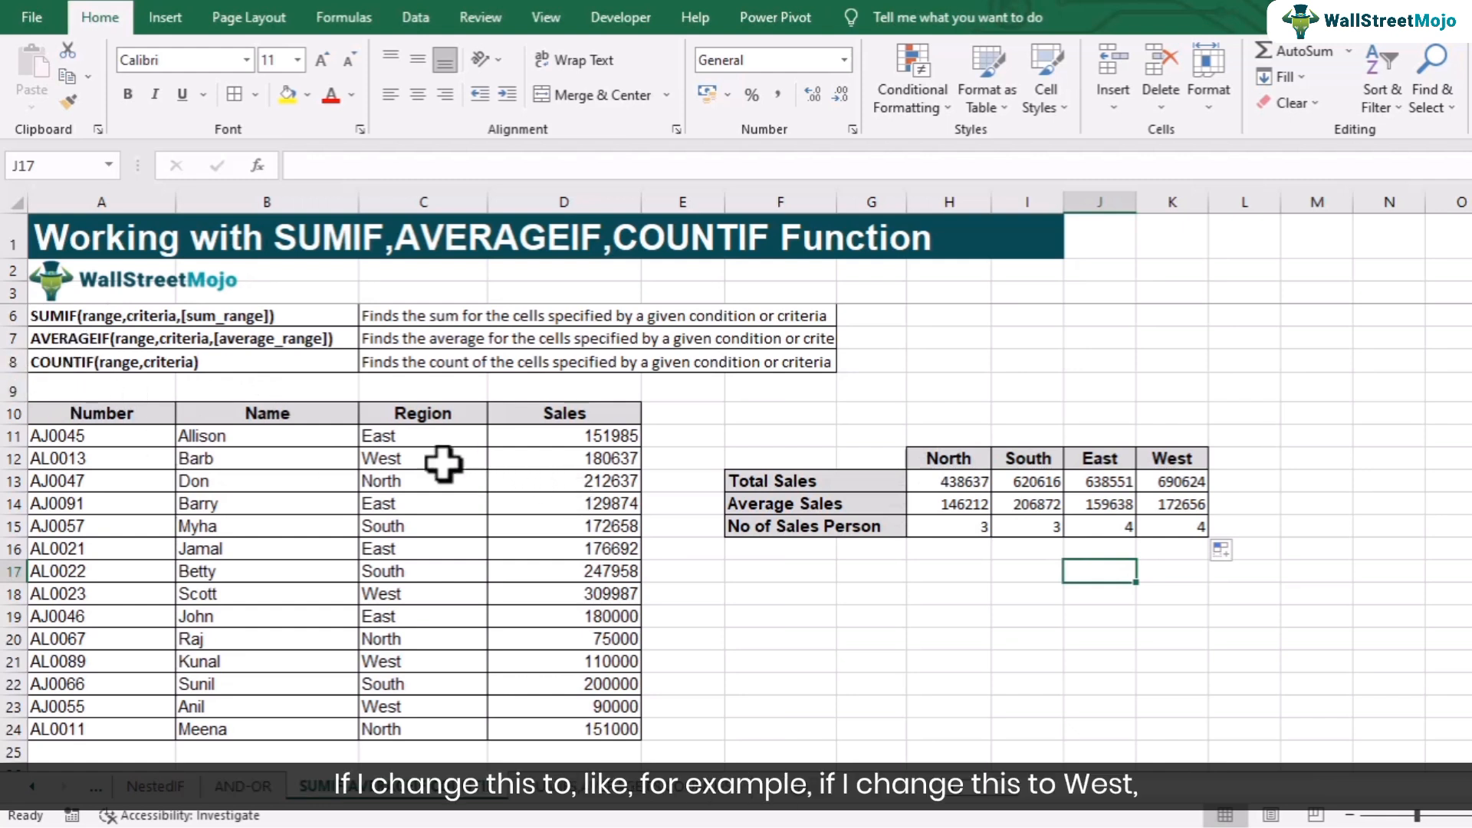
Step: Change the region in C11 to North
click(413, 439)
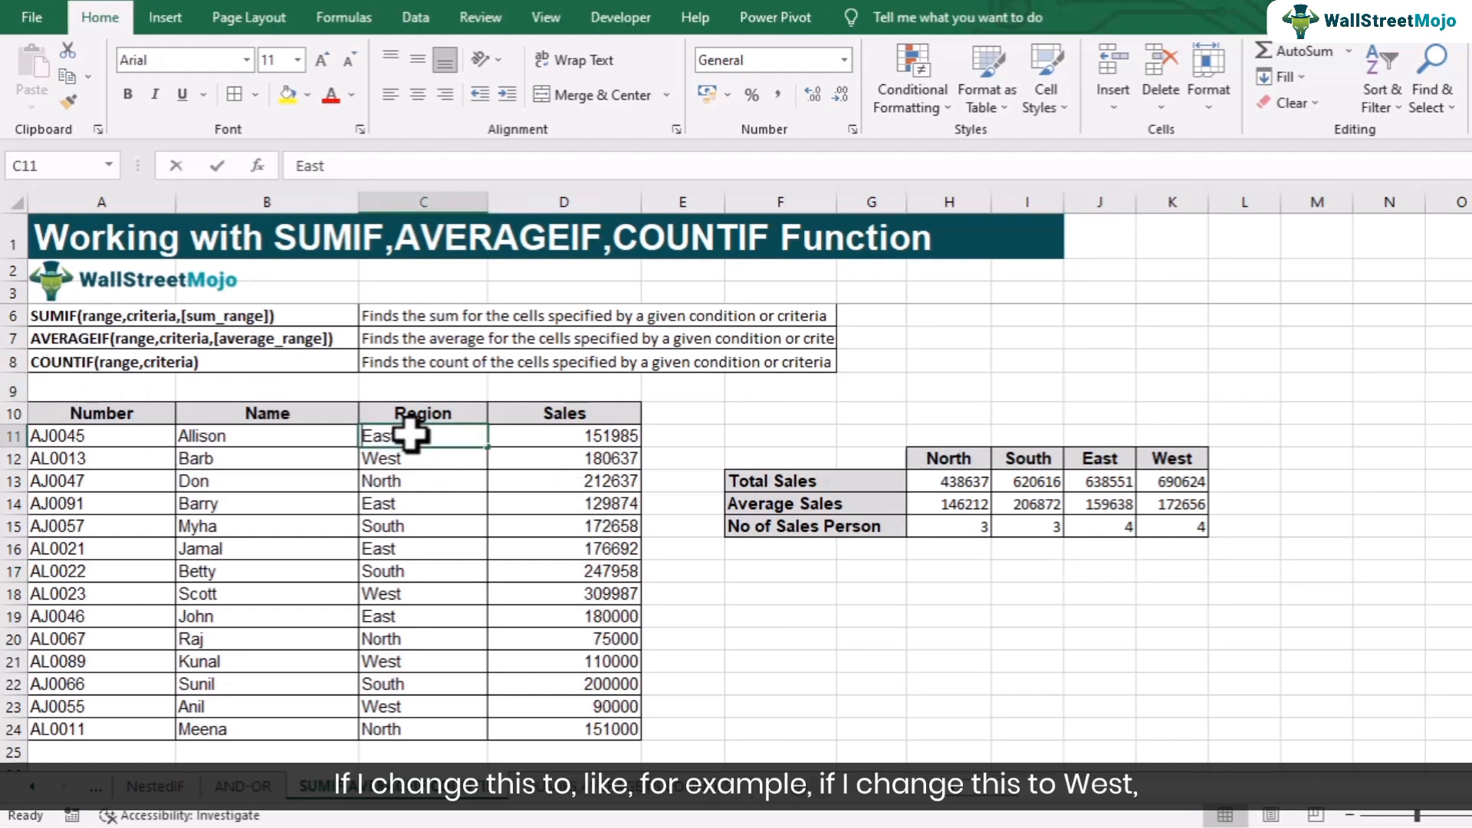
double_click(411, 435)
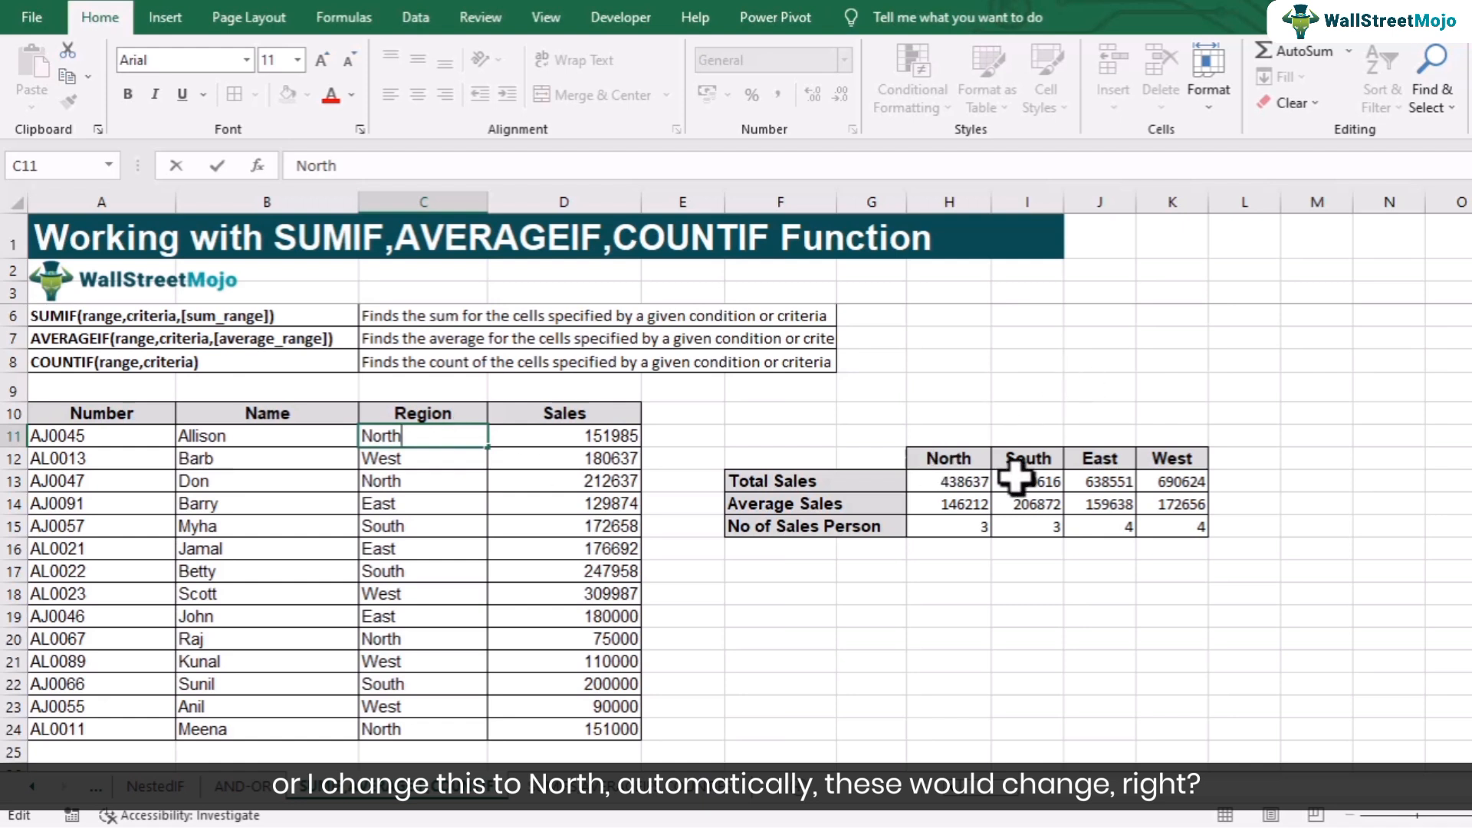
key(Return)
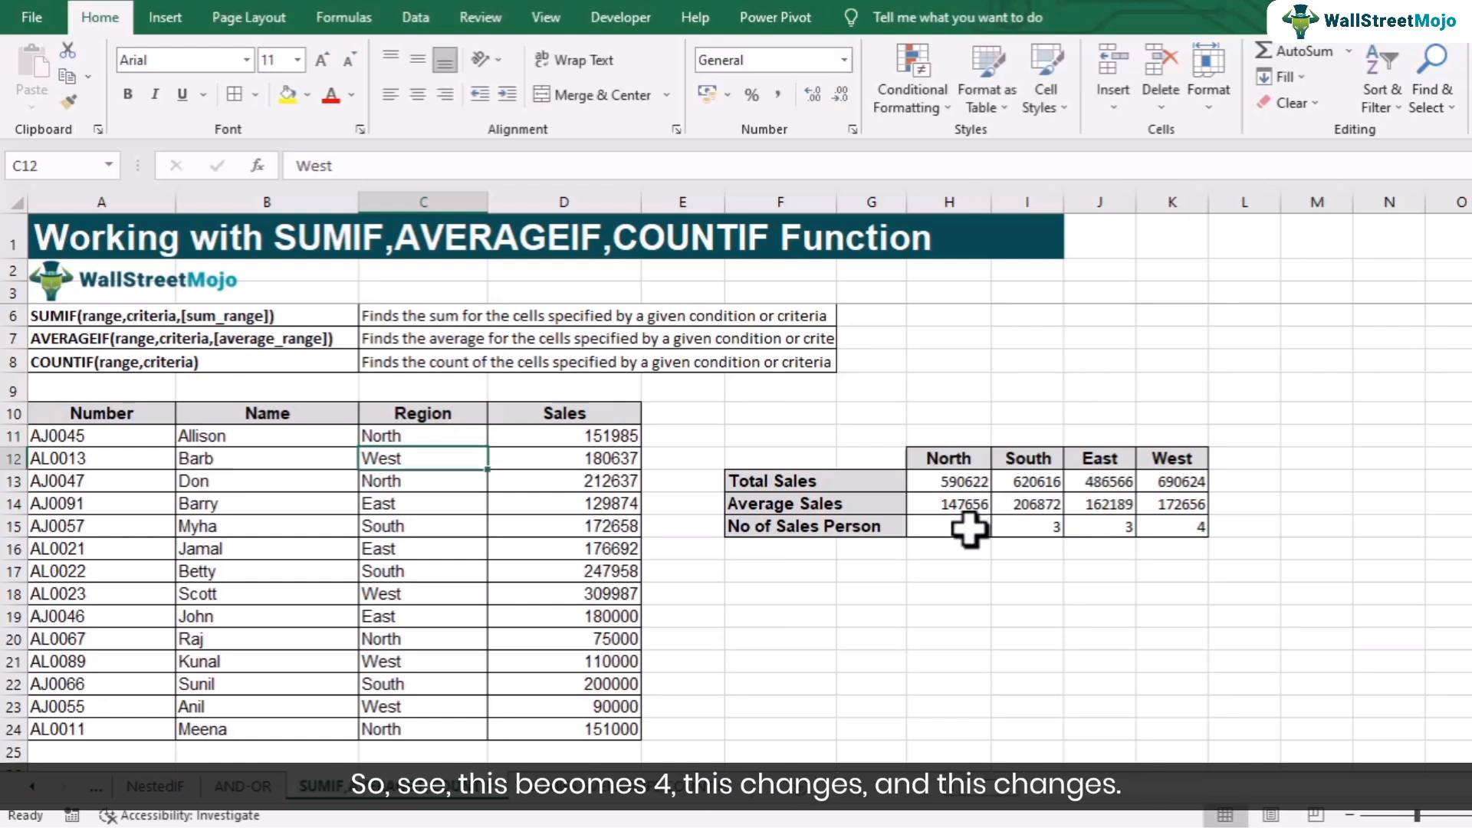
Step: Review the North sales person count, total sales and average sales in H15, H13 and H14 after the region change
click(970, 529)
click(971, 484)
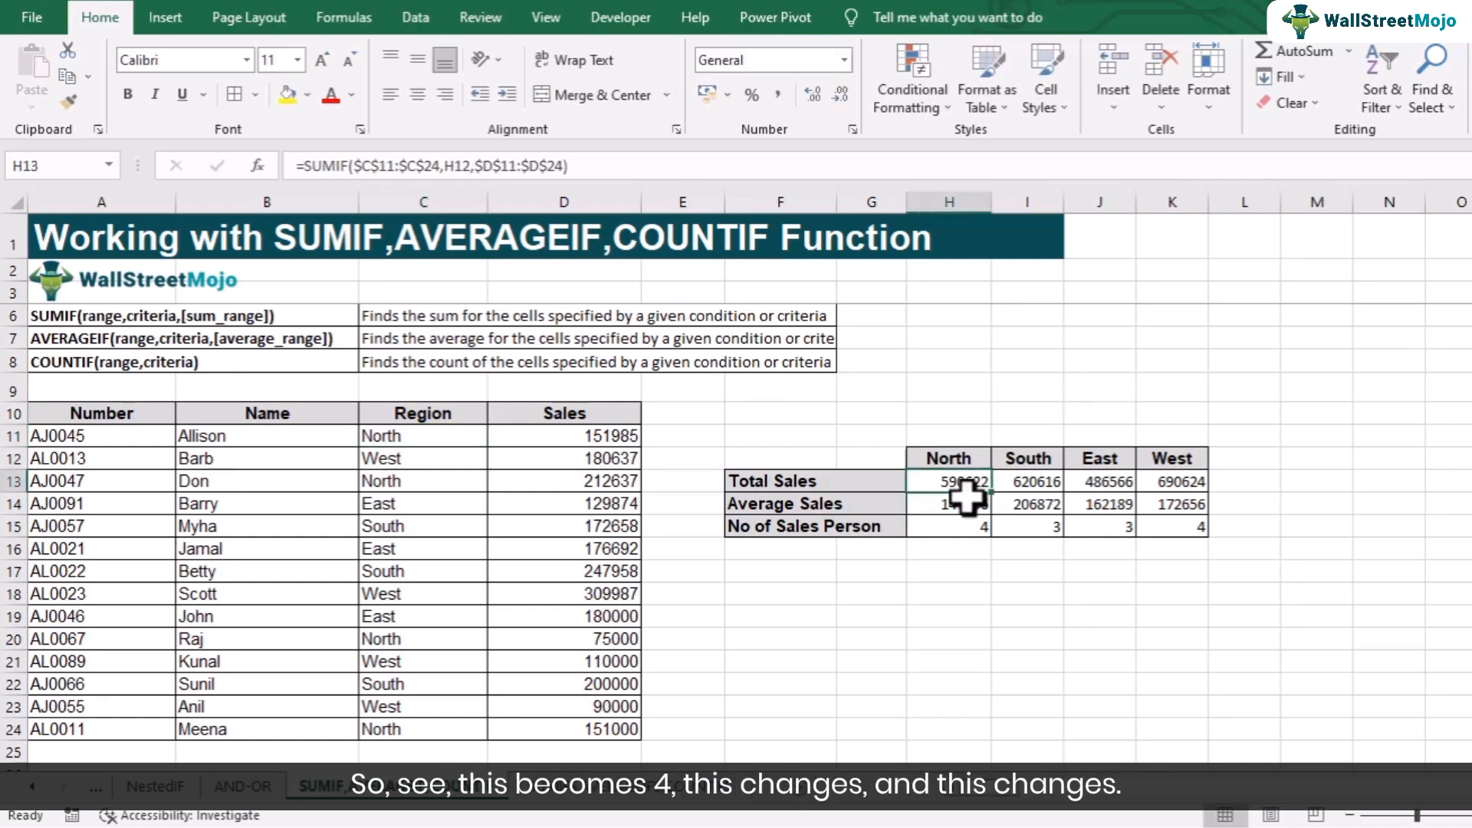
click(968, 499)
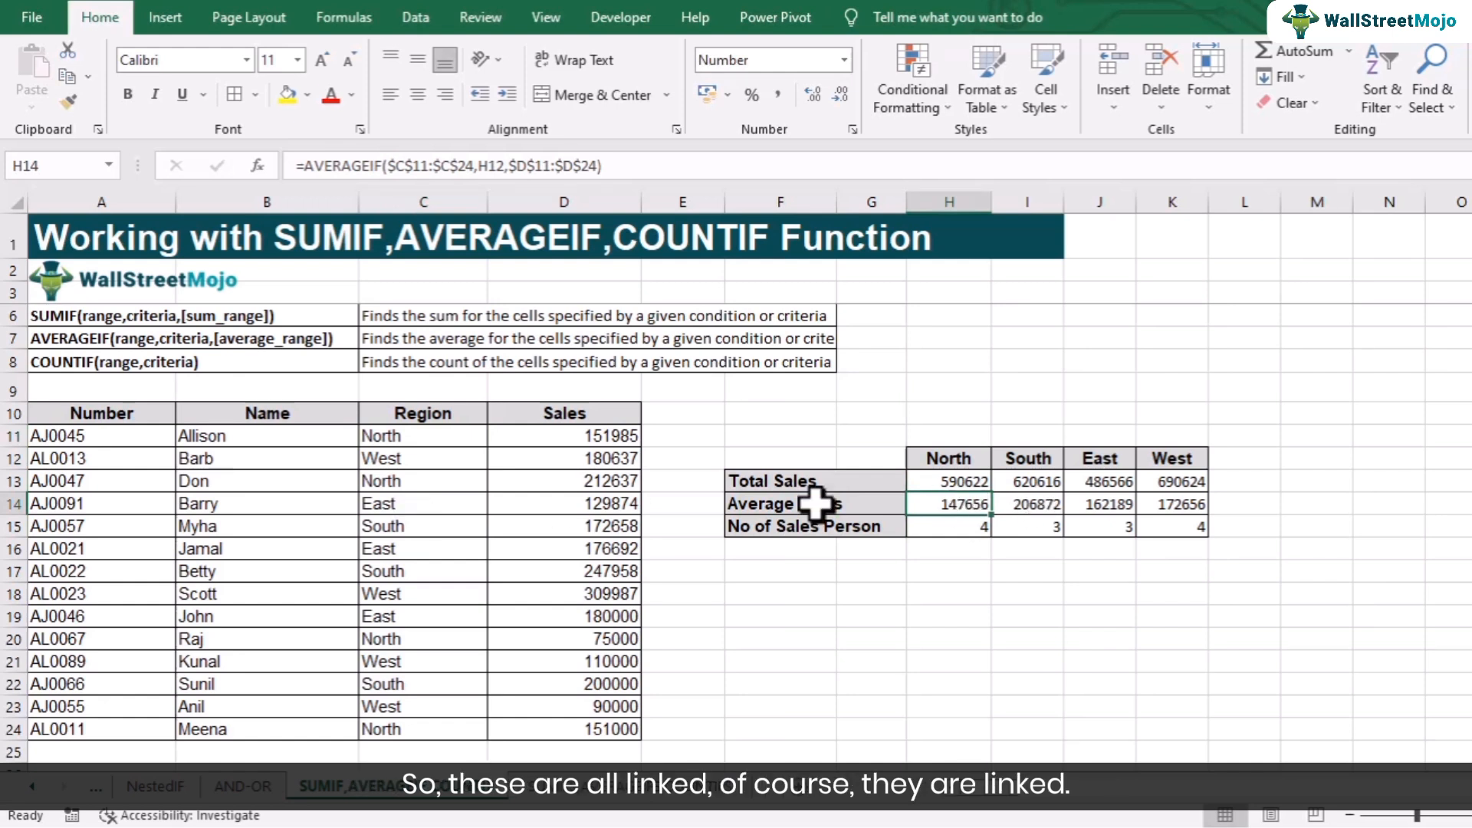